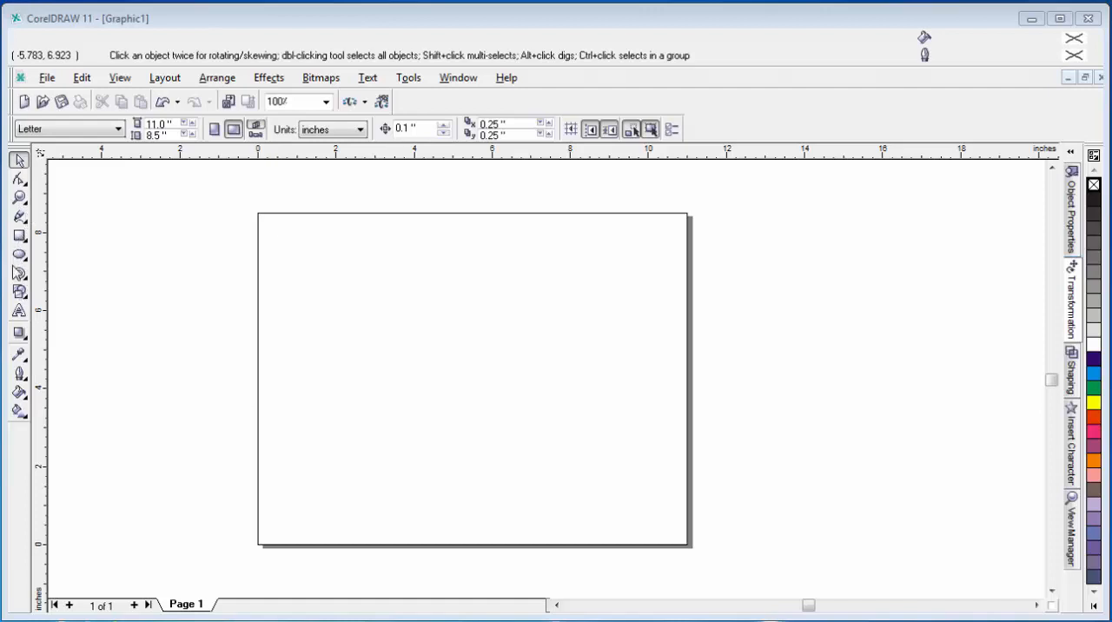
# Step: Draw a circle about 6 inches in diameter and center it on the page
pyautogui.click(19, 254)
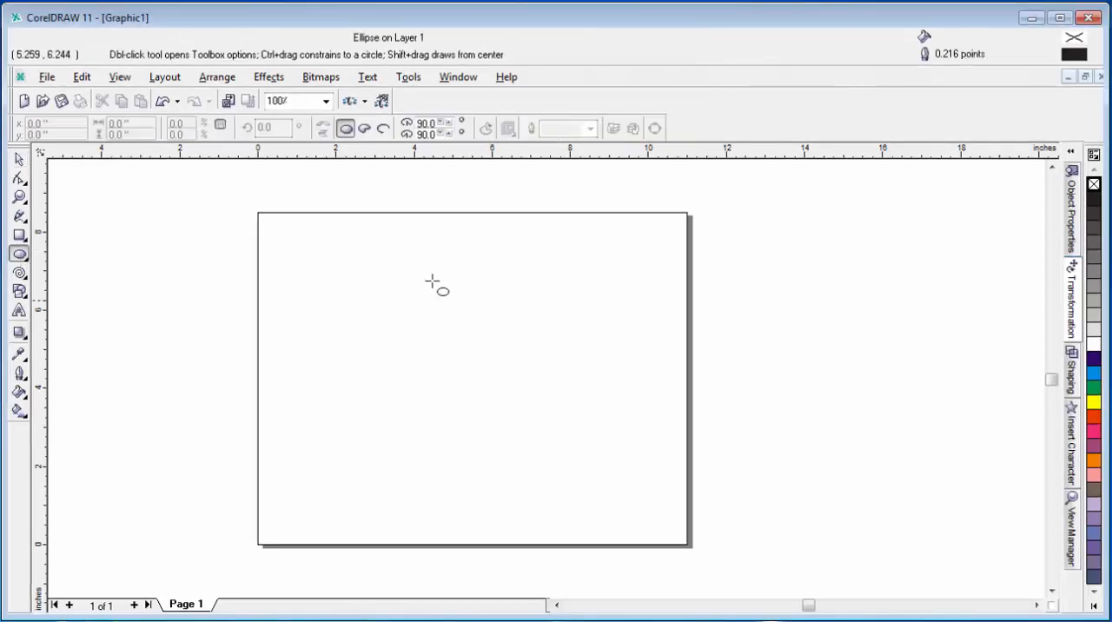
pyautogui.moveTo(432, 282); pyautogui.dragTo(633, 513)
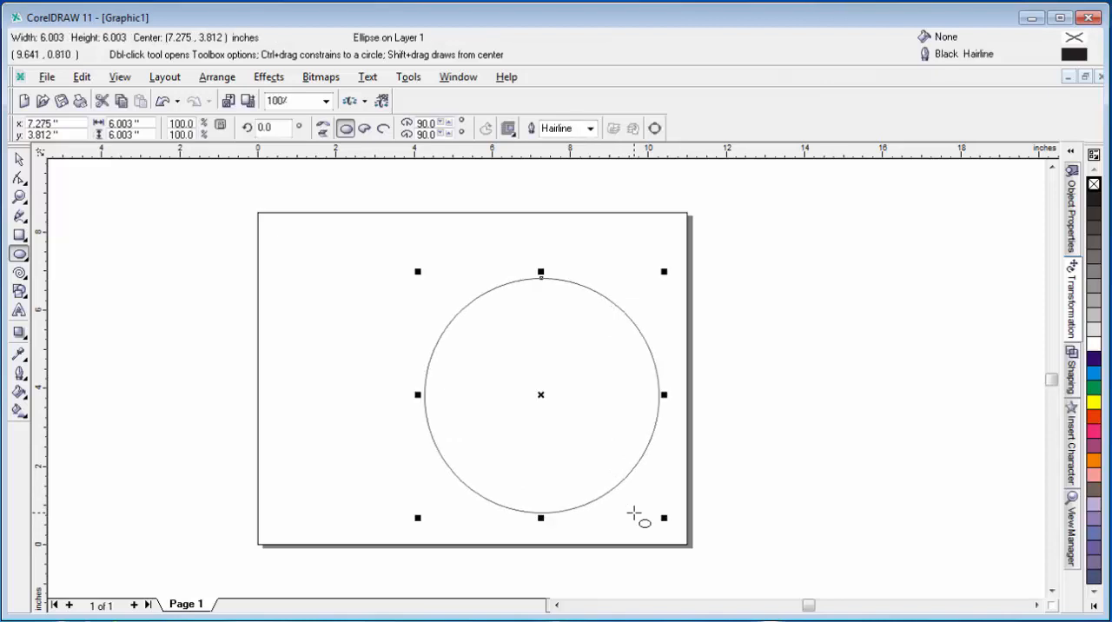
pyautogui.press('p')
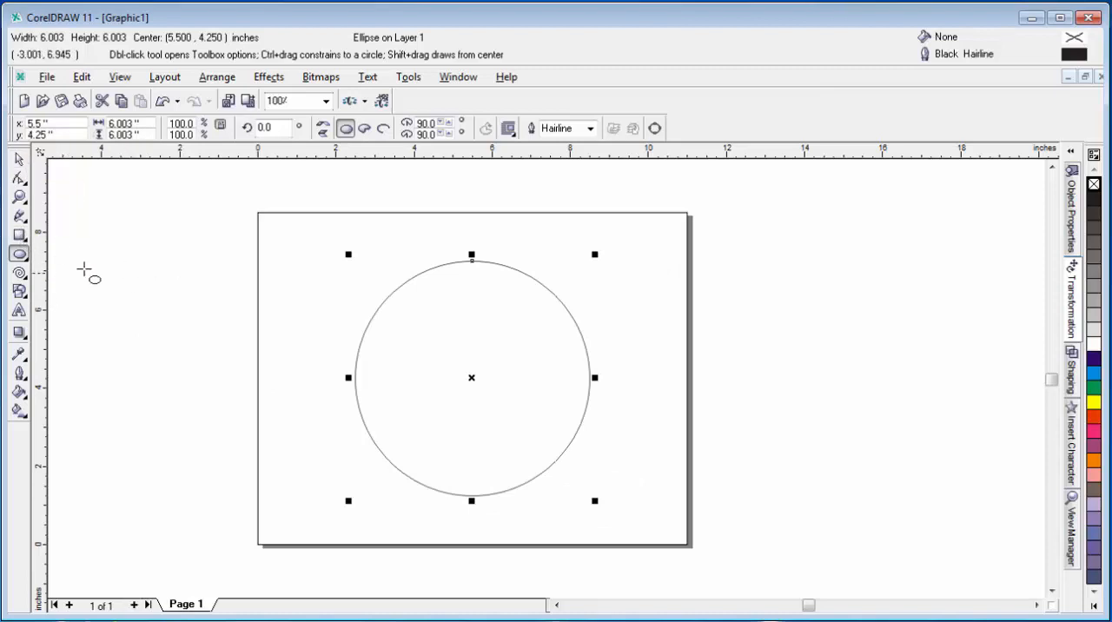
# Step: Draw a narrow upright rectangle about 0.37 by 7.23 inches beside the page's left edge and convert it to curves
pyautogui.click(19, 236)
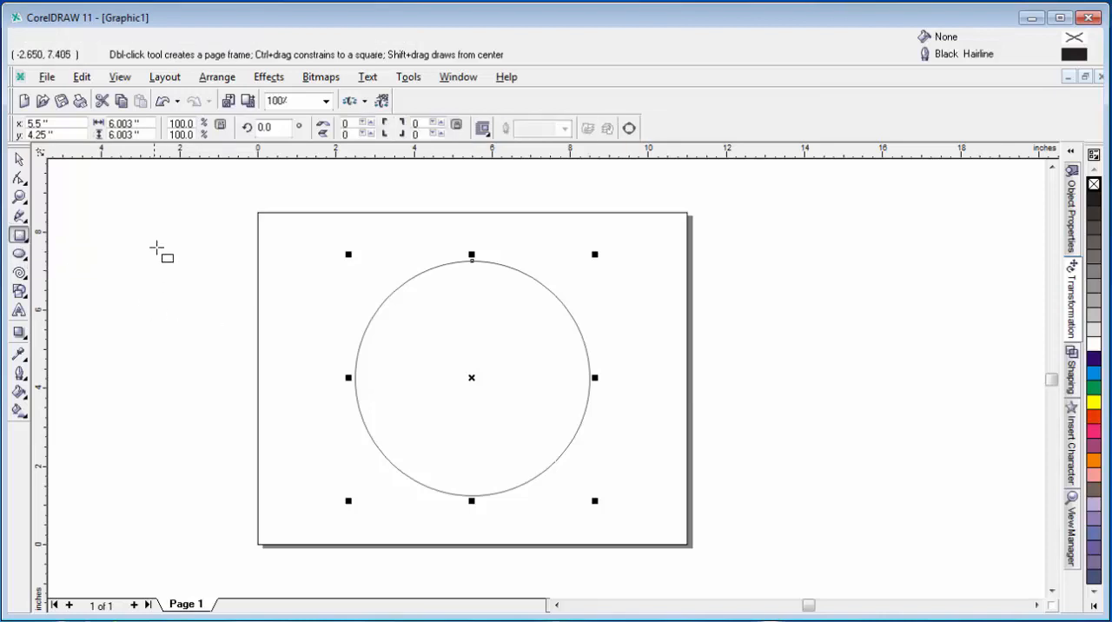
pyautogui.moveTo(158, 237); pyautogui.dragTo(174, 519)
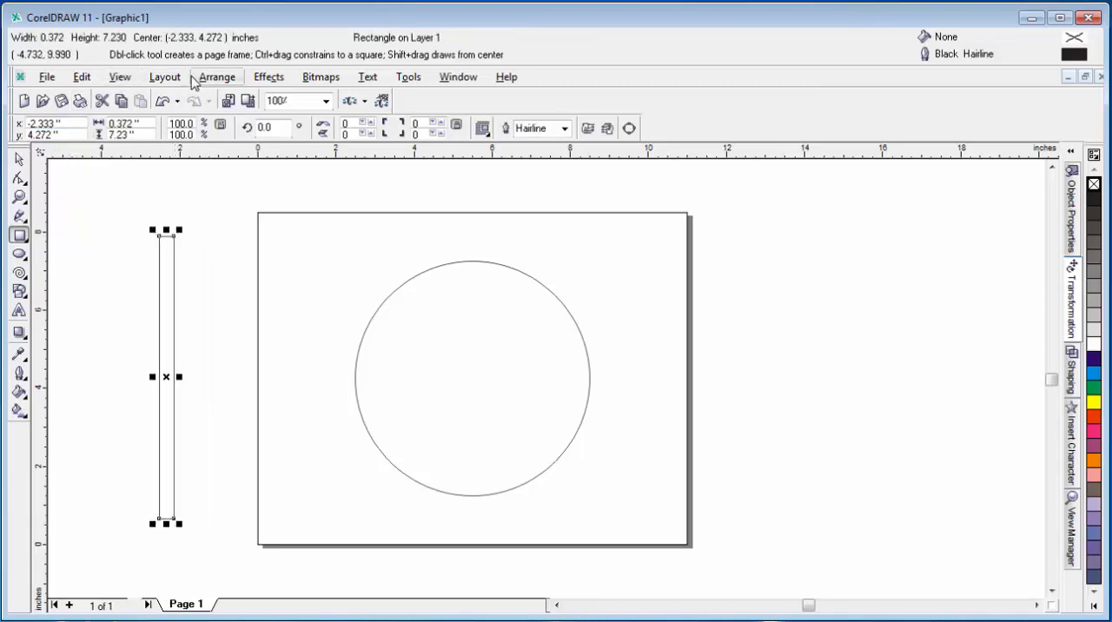
pyautogui.click(161, 78)
pyautogui.moveTo(198, 81)
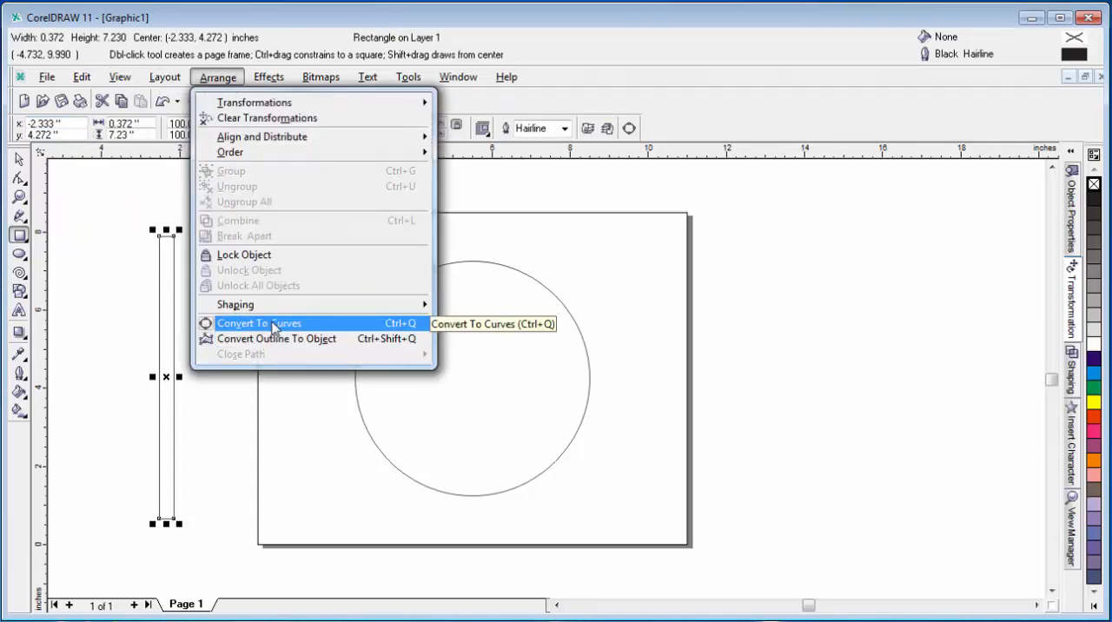
pyautogui.click(274, 327)
# Step: Taper the upright strip by nudging each of its two top corner nodes inward by 0.1 inch
pyautogui.click(17, 178)
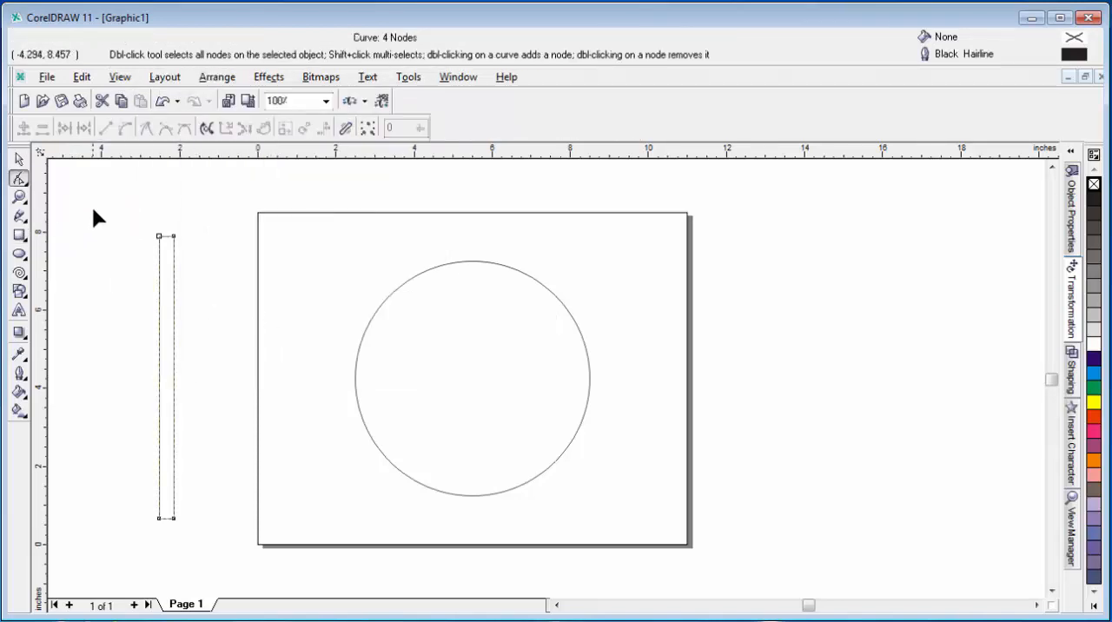
pyautogui.moveTo(92, 208); pyautogui.dragTo(219, 289)
pyautogui.click(19, 196)
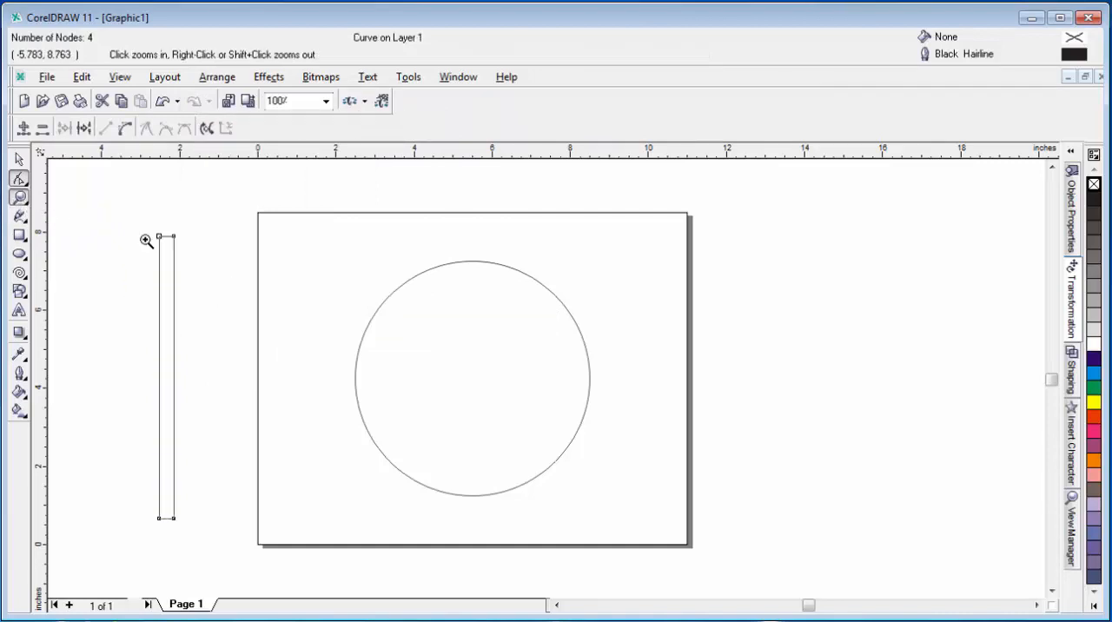
pyautogui.moveTo(144, 227); pyautogui.dragTo(223, 282)
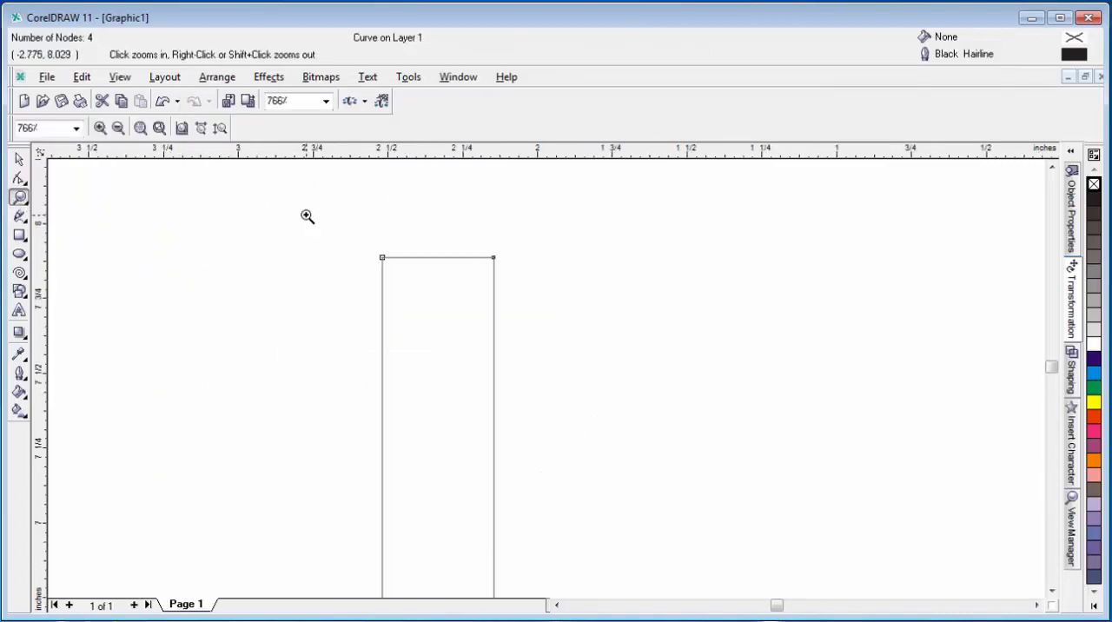
pyautogui.moveTo(313, 201); pyautogui.dragTo(570, 350)
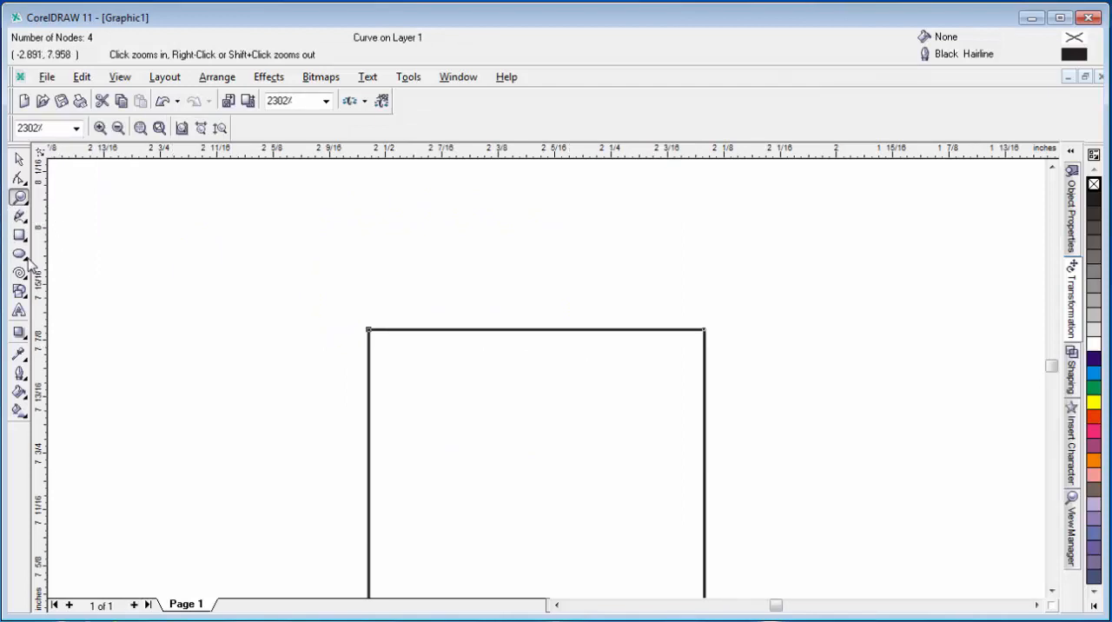
pyautogui.click(19, 177)
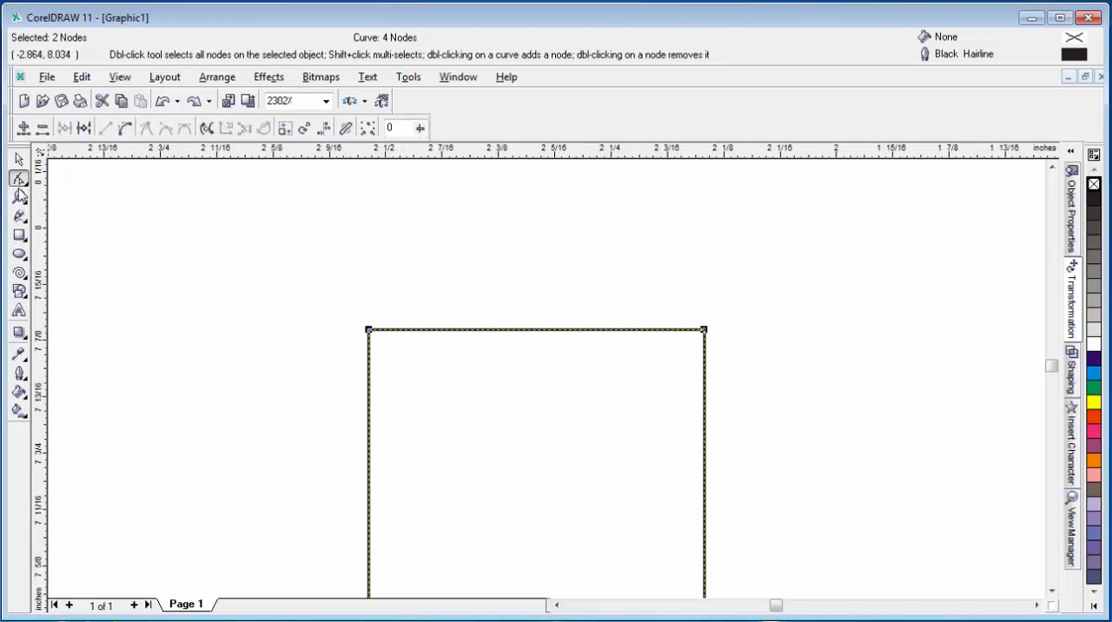
pyautogui.moveTo(315, 290); pyautogui.dragTo(491, 434)
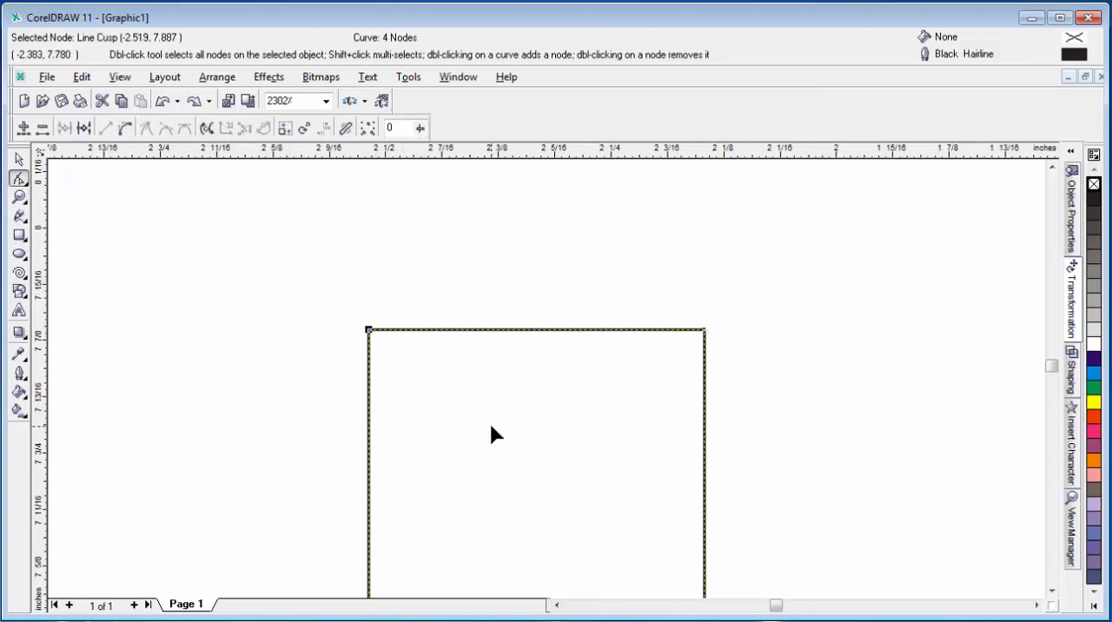
pyautogui.press('Right')
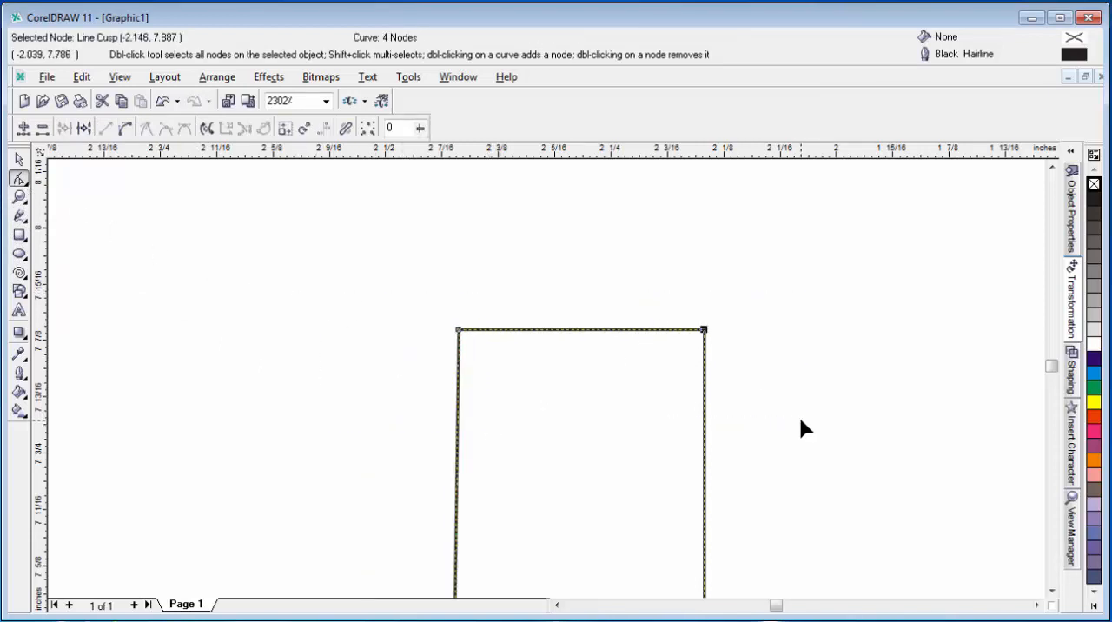
pyautogui.press('Left')
pyautogui.press('F4')
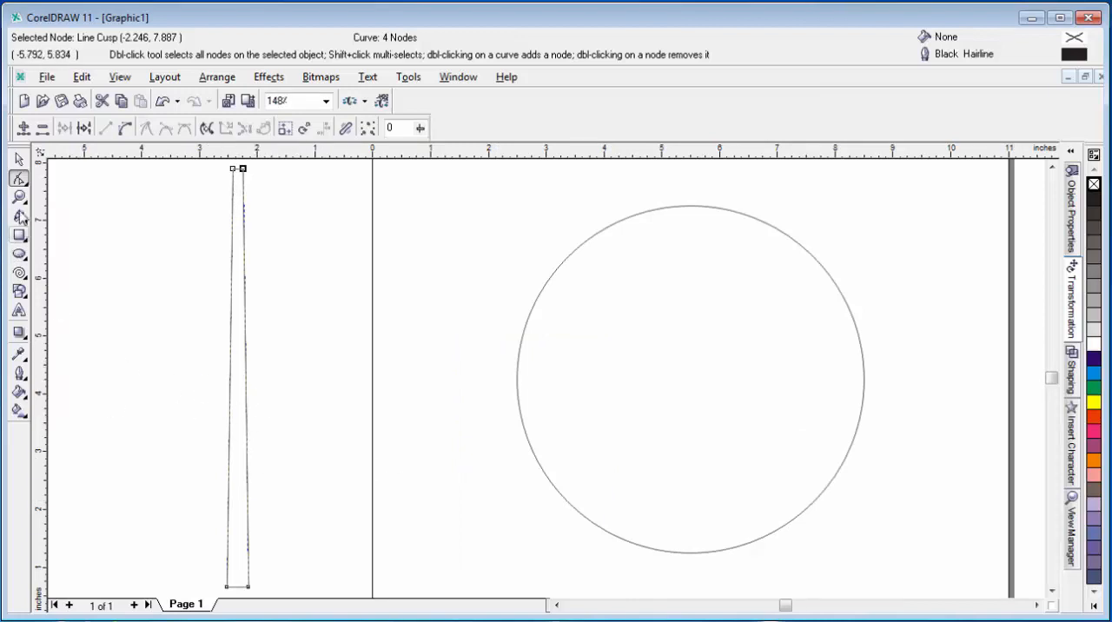
# Step: Draw a circle about 0.41 inch across over the lower part of the strip and set its width to 0.372 inch
pyautogui.click(19, 255)
pyautogui.moveTo(161, 362)
pyautogui.mouseDown()
pyautogui.moveTo(191, 399)
pyautogui.moveTo(184, 383)
pyautogui.moveTo(244, 415)
pyautogui.moveTo(248, 558)
pyautogui.moveTo(237, 584)
pyautogui.moveTo(242, 512)
pyautogui.mouseUp()
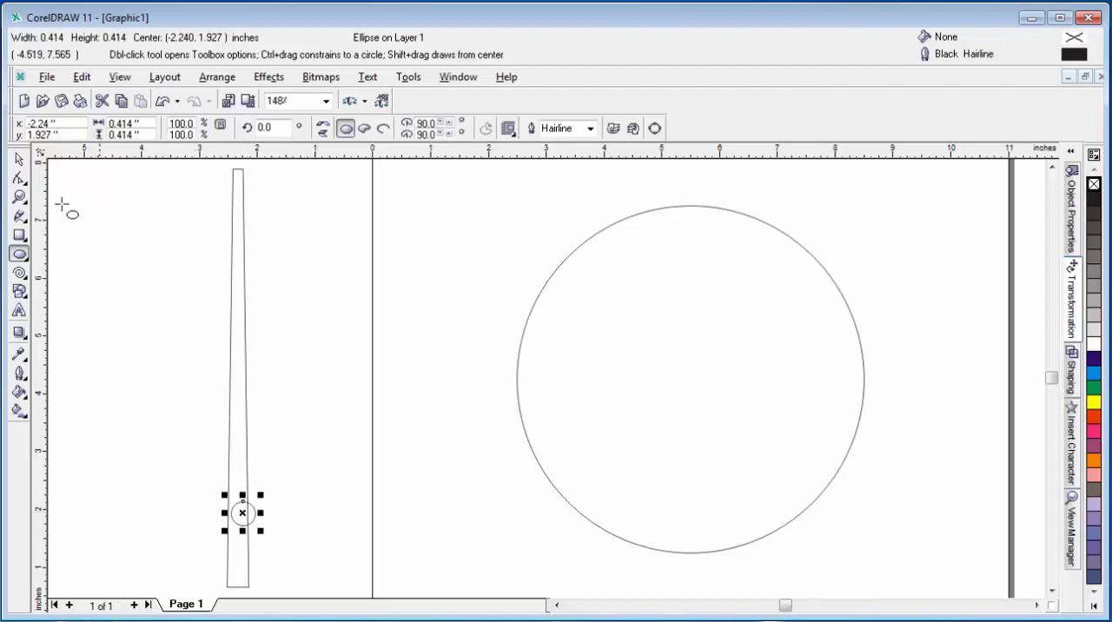
pyautogui.click(19, 161)
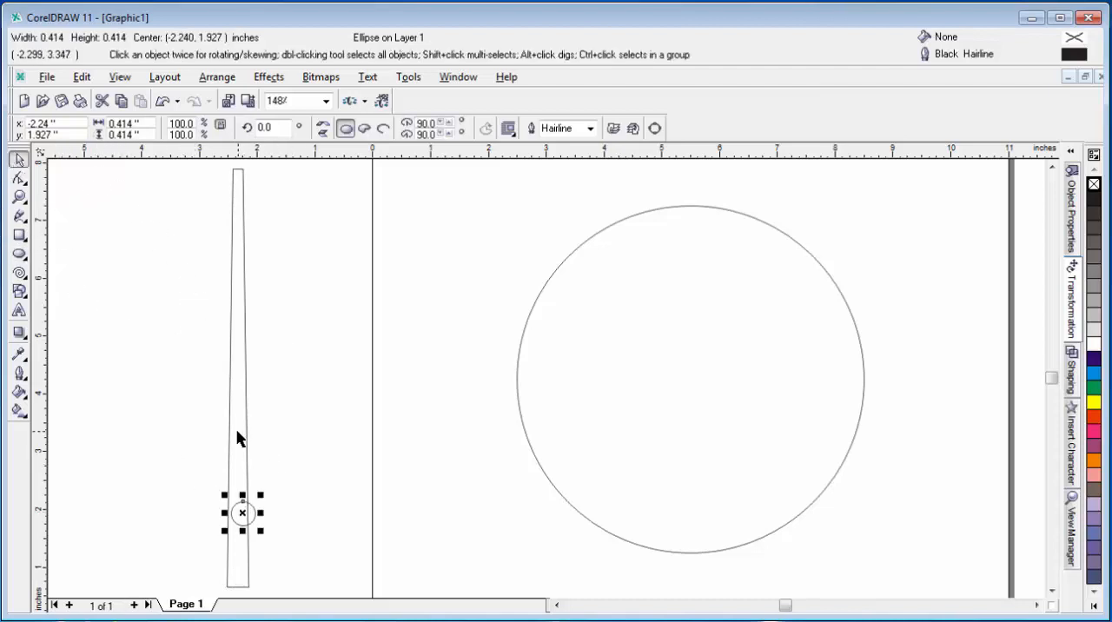
pyautogui.click(228, 585)
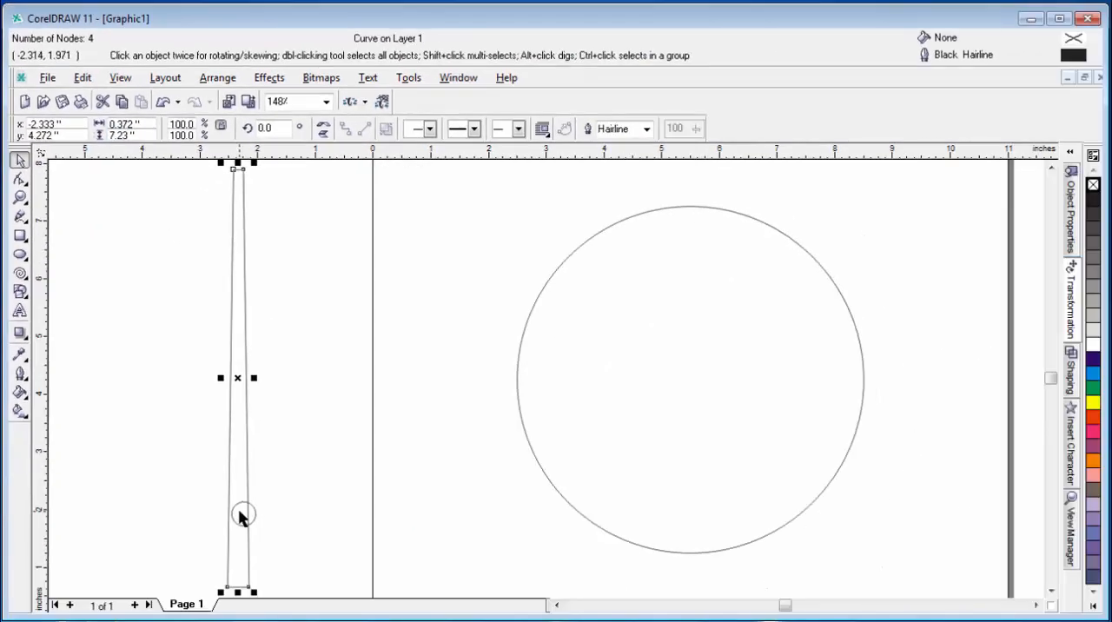
pyautogui.click(242, 516)
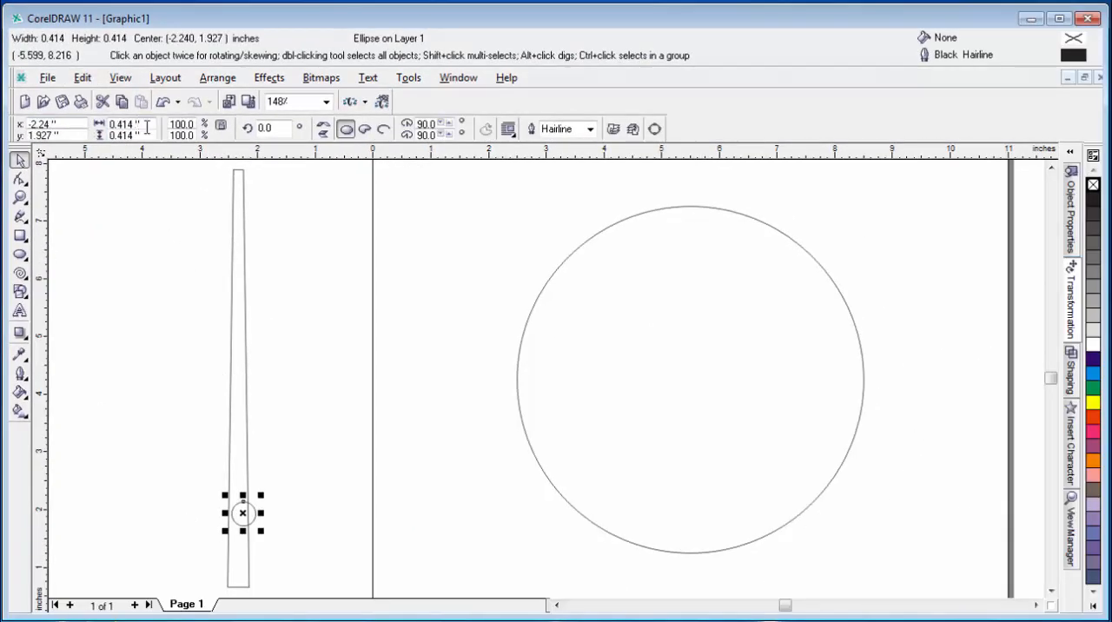
pyautogui.click(151, 124)
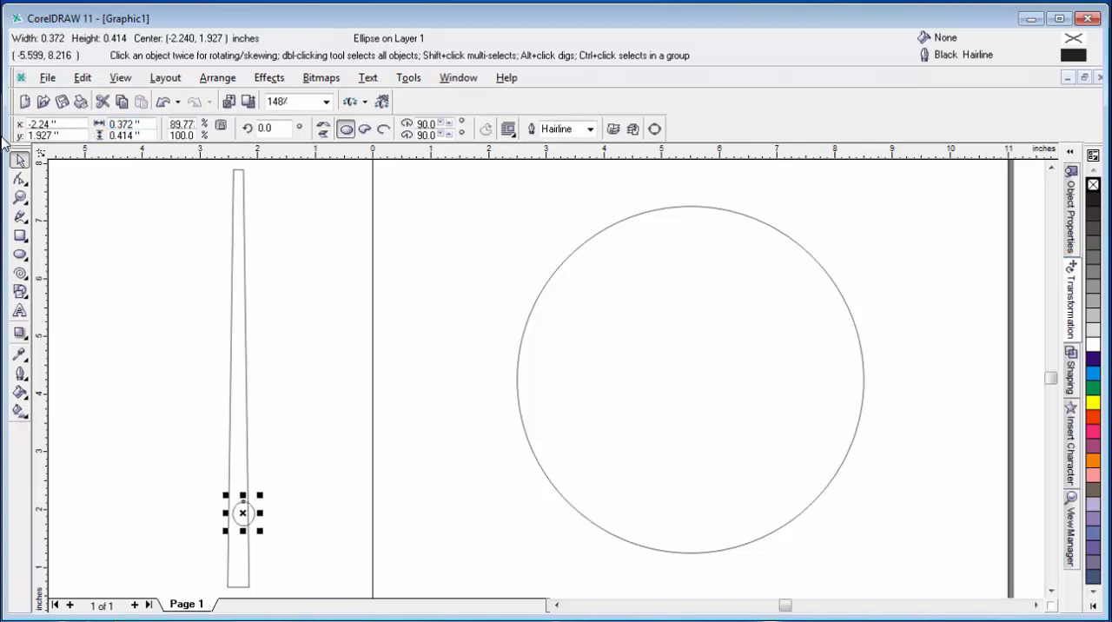
# Step: Align the small ellipse with the strip's bottom edge and center it horizontally on the strip
pyautogui.keyDown('shift'); pyautogui.click(233, 443); pyautogui.keyUp('shift')
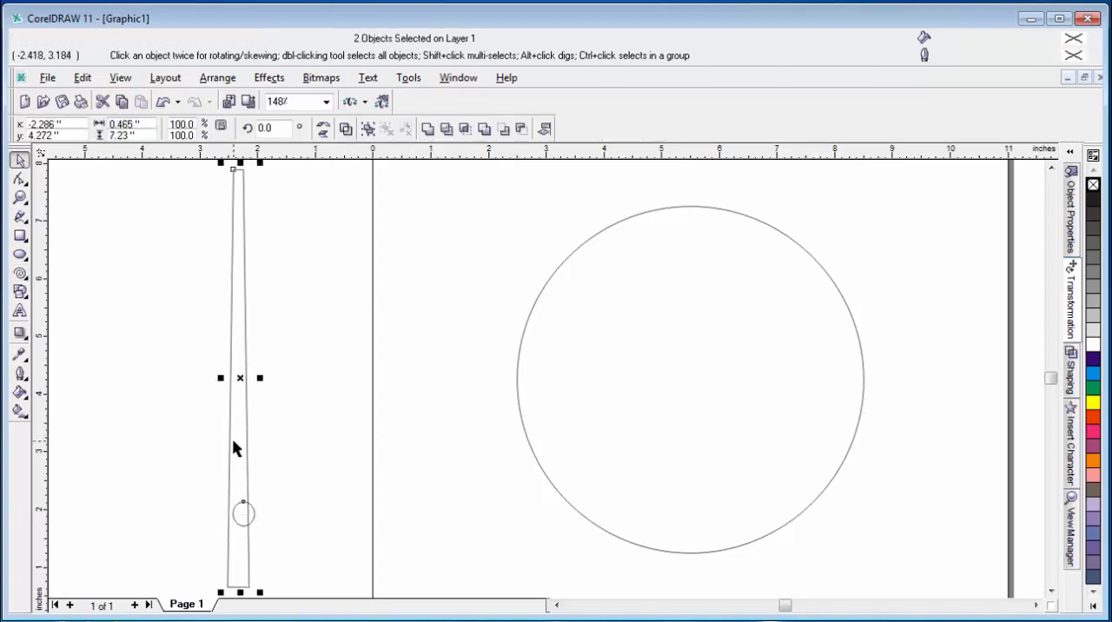
pyautogui.press('b')
pyautogui.press('c')
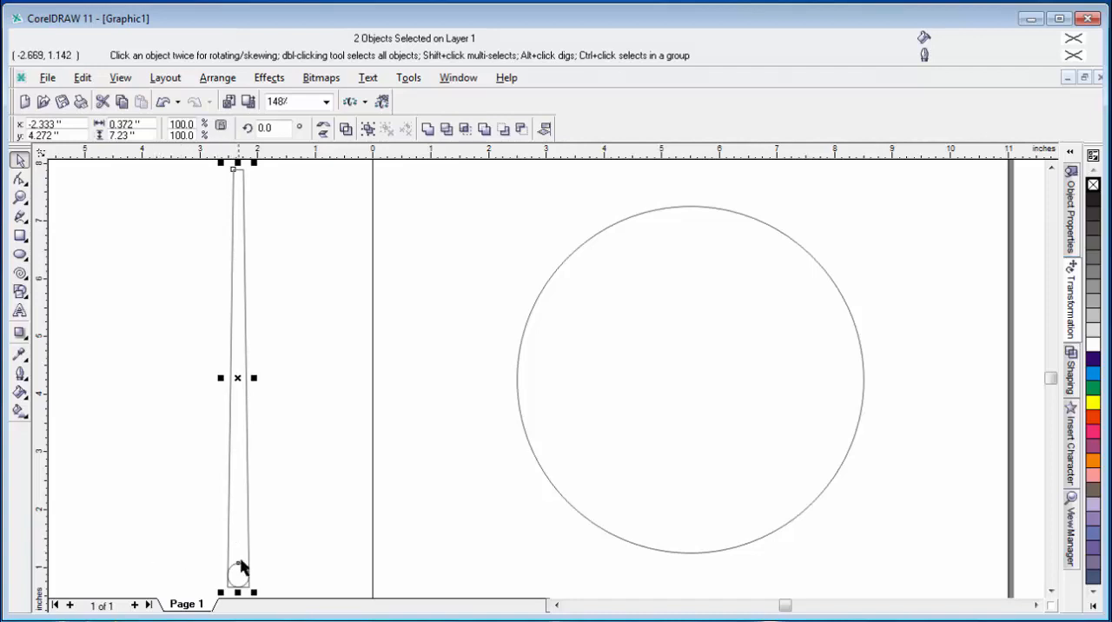
# Step: Flatten the small ellipse to about 0.07 inch high so it straddles the strip's bottom edge
pyautogui.click(20, 198)
pyautogui.moveTo(211, 548); pyautogui.dragTo(270, 607)
pyautogui.moveTo(471, 187); pyautogui.dragTo(643, 317)
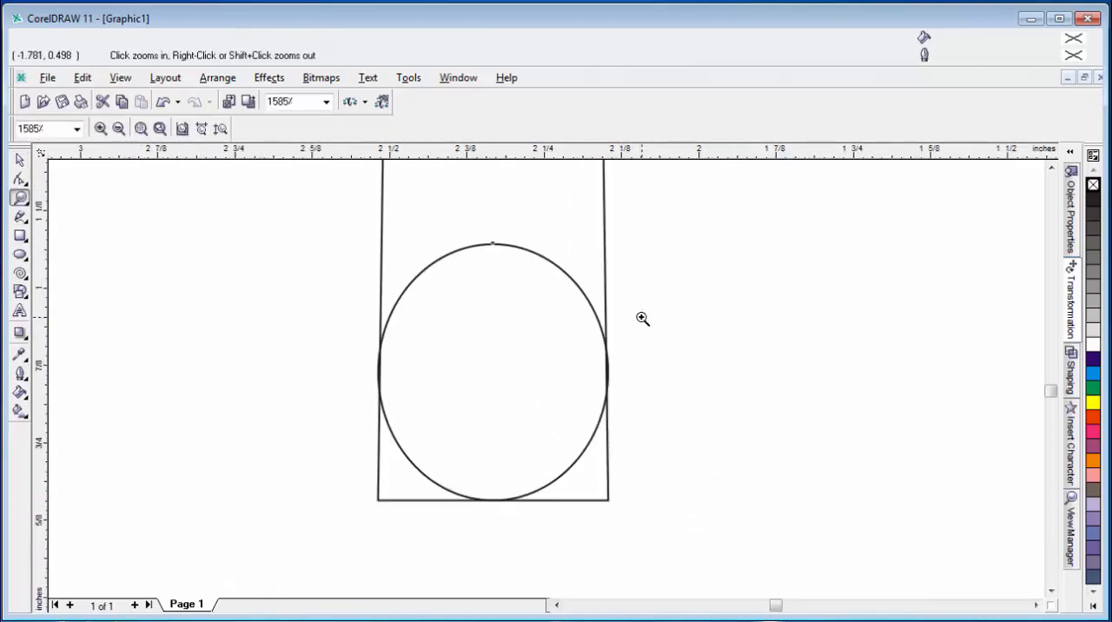
pyautogui.click(19, 160)
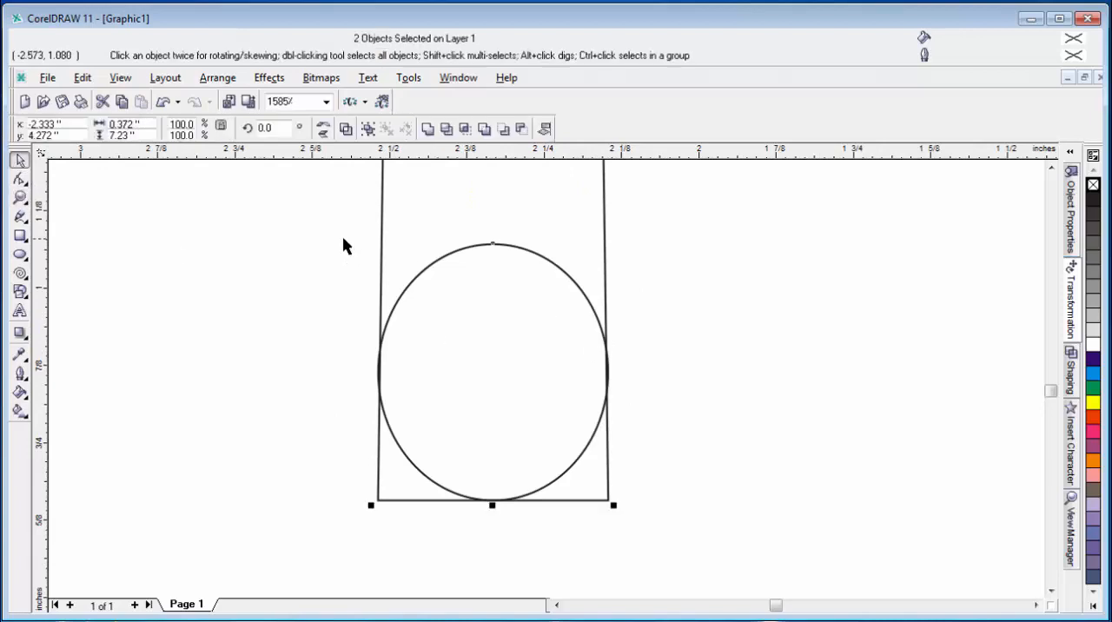
pyautogui.click(485, 273)
pyautogui.click(492, 246)
pyautogui.moveTo(492, 236); pyautogui.dragTo(490, 498)
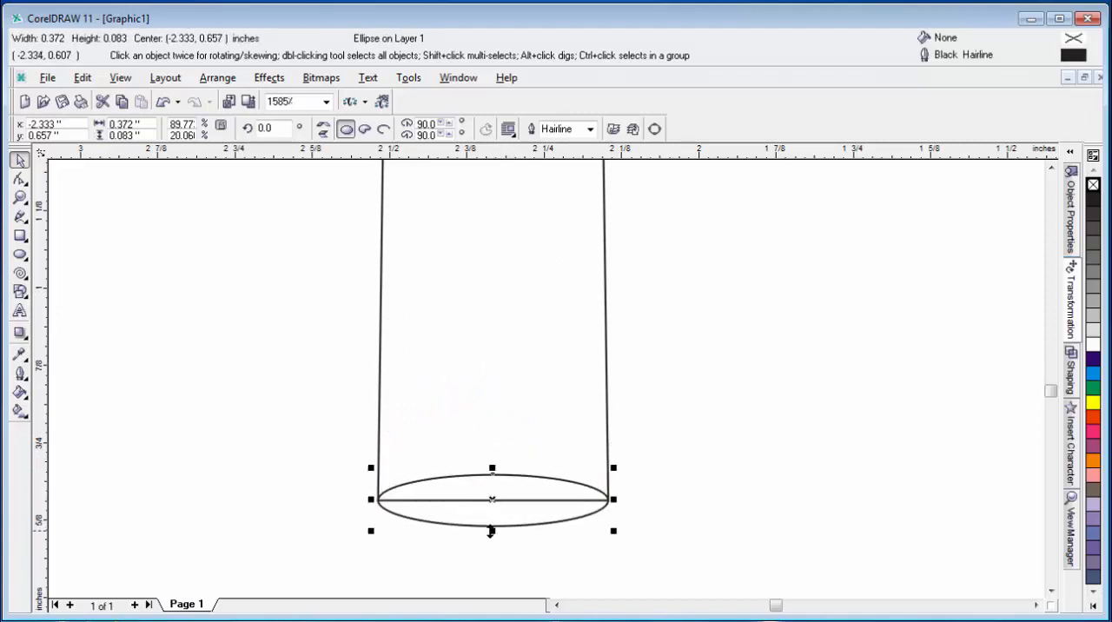
pyautogui.moveTo(491, 531); pyautogui.dragTo(489, 525)
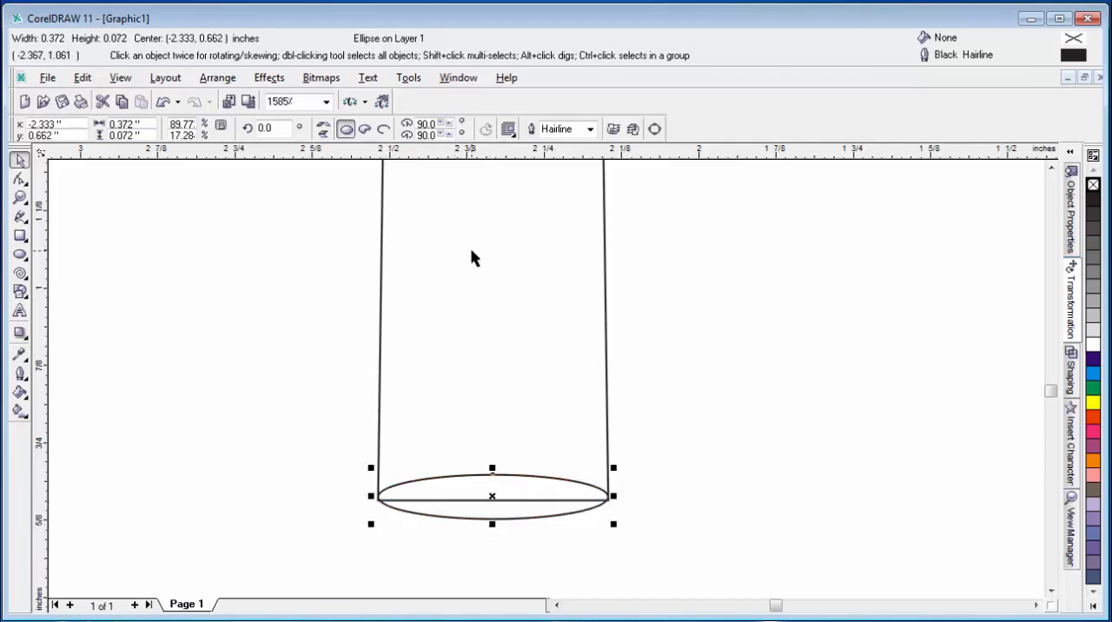
# Step: Weld the flattened ellipse and the tapered strip into one shape with a rounded base
pyautogui.hotkey('ctrl', 'a')
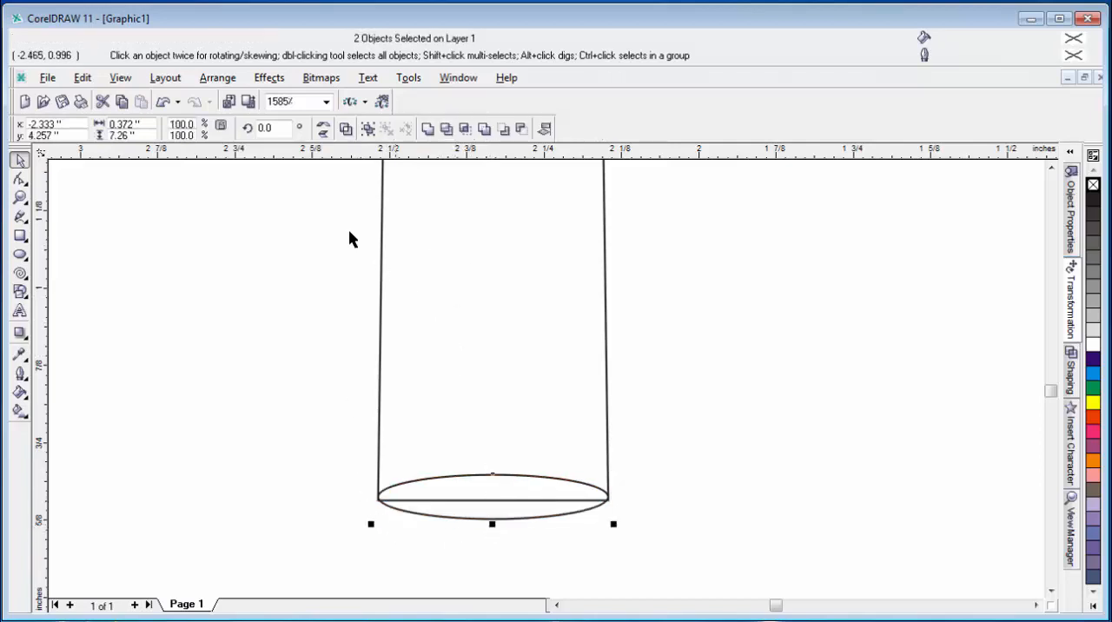
pyautogui.click(427, 128)
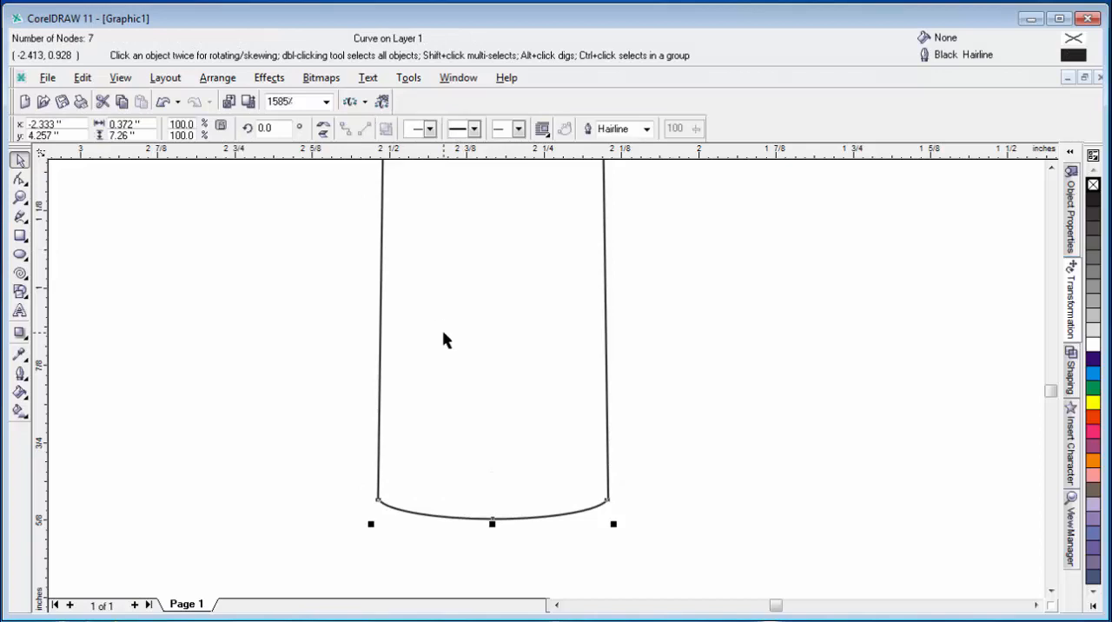
pyautogui.press('F4')
pyautogui.click(184, 409)
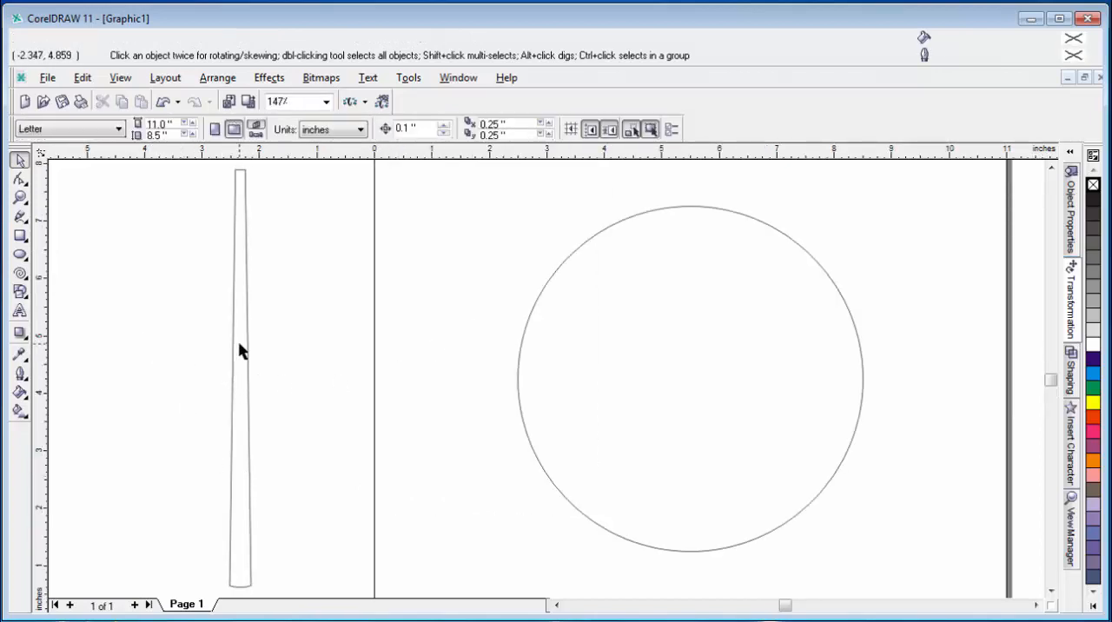
# Step: Narrow the welded strip from its sides to a width of about 0.22 inch, keeping its height
pyautogui.click(247, 352)
pyautogui.moveTo(222, 378); pyautogui.dragTo(226, 380)
pyautogui.click(146, 421)
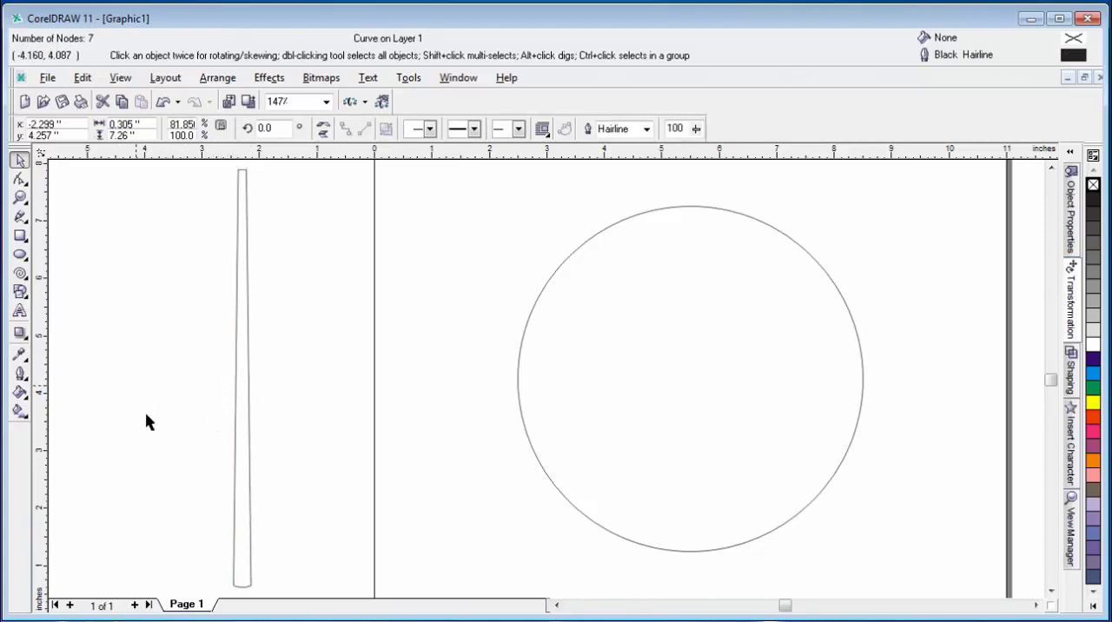
pyautogui.click(243, 405)
pyautogui.moveTo(257, 379); pyautogui.dragTo(255, 380)
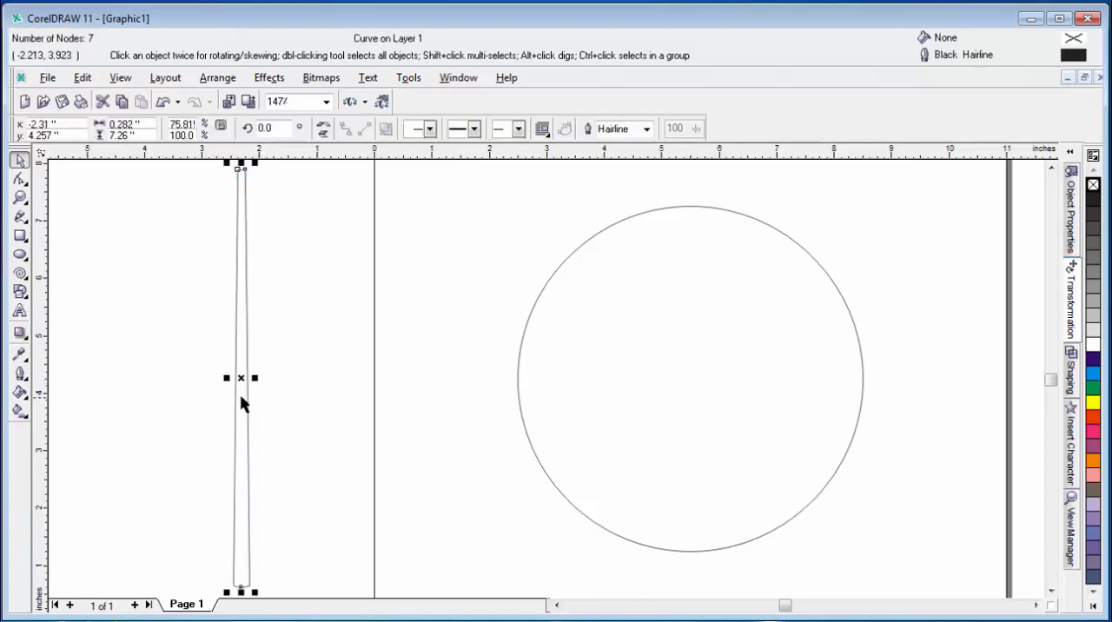
pyautogui.click(20, 197)
pyautogui.moveTo(205, 347); pyautogui.dragTo(290, 452)
pyautogui.click(19, 160)
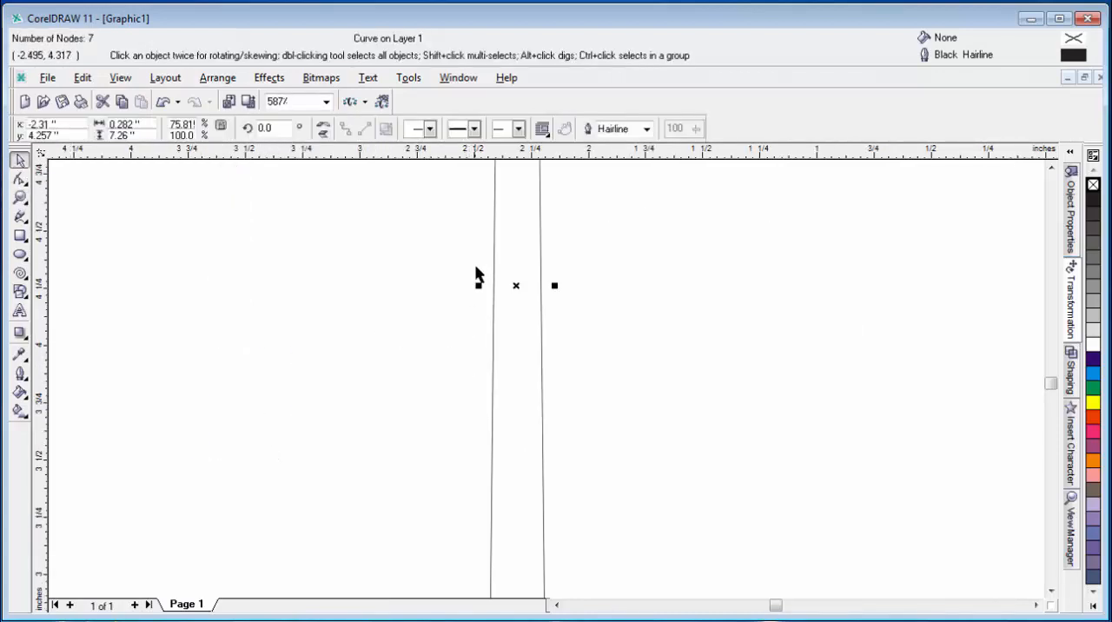
pyautogui.moveTo(476, 286); pyautogui.dragTo(491, 294)
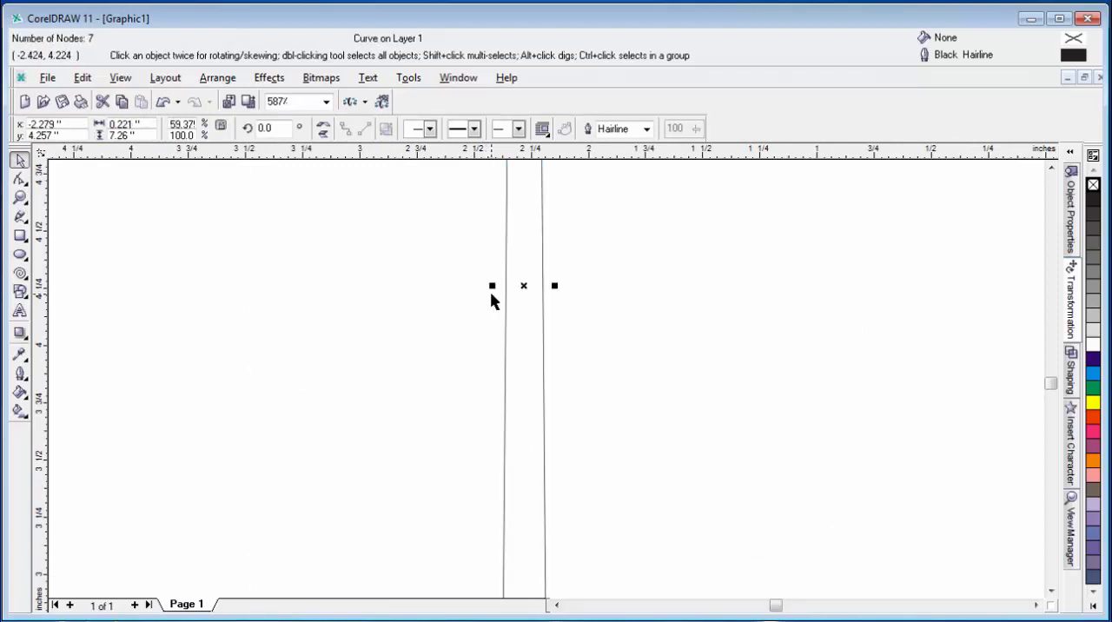
pyautogui.press('F3')
pyautogui.click(279, 428)
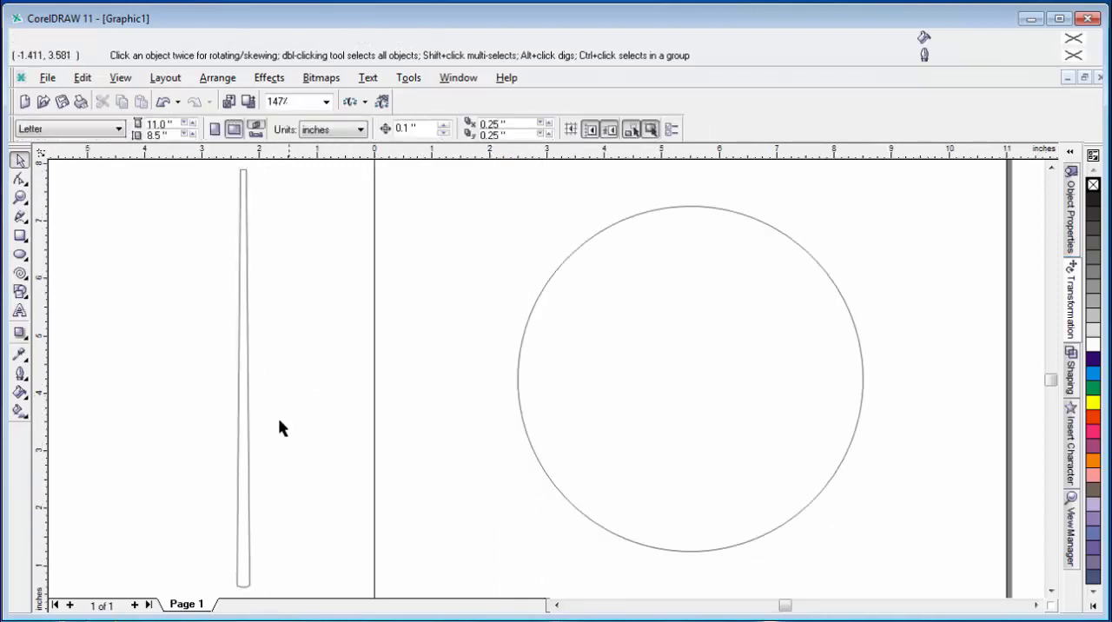
# Step: Move the narrow strip onto the page, between its left edge and the large circle, at about x 0.9 inch
pyautogui.click(243, 414)
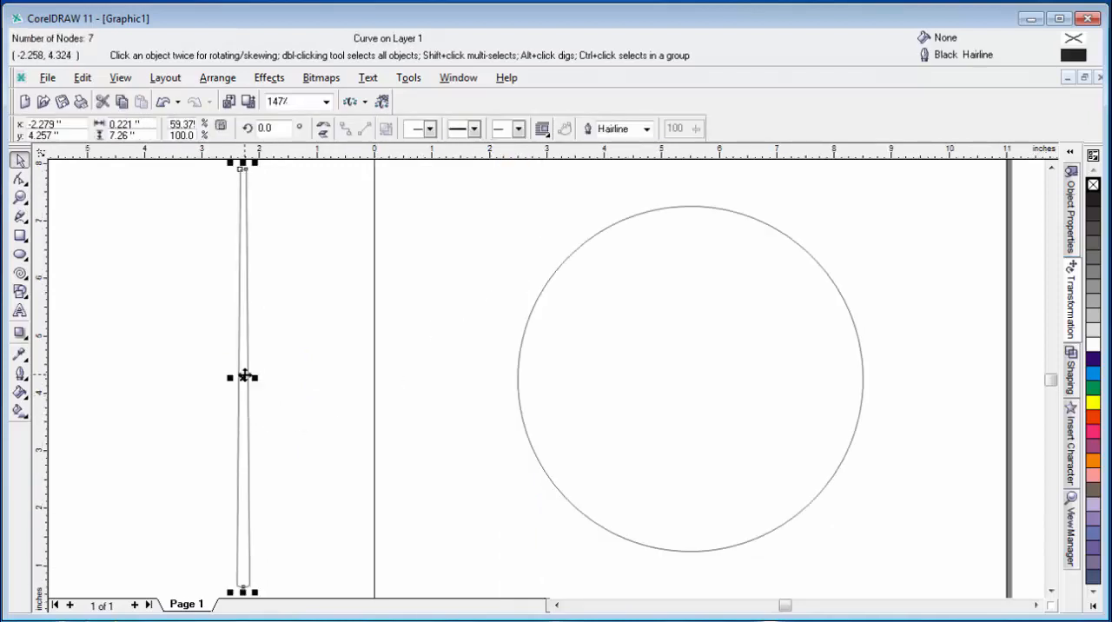
pyautogui.moveTo(244, 376); pyautogui.dragTo(422, 379)
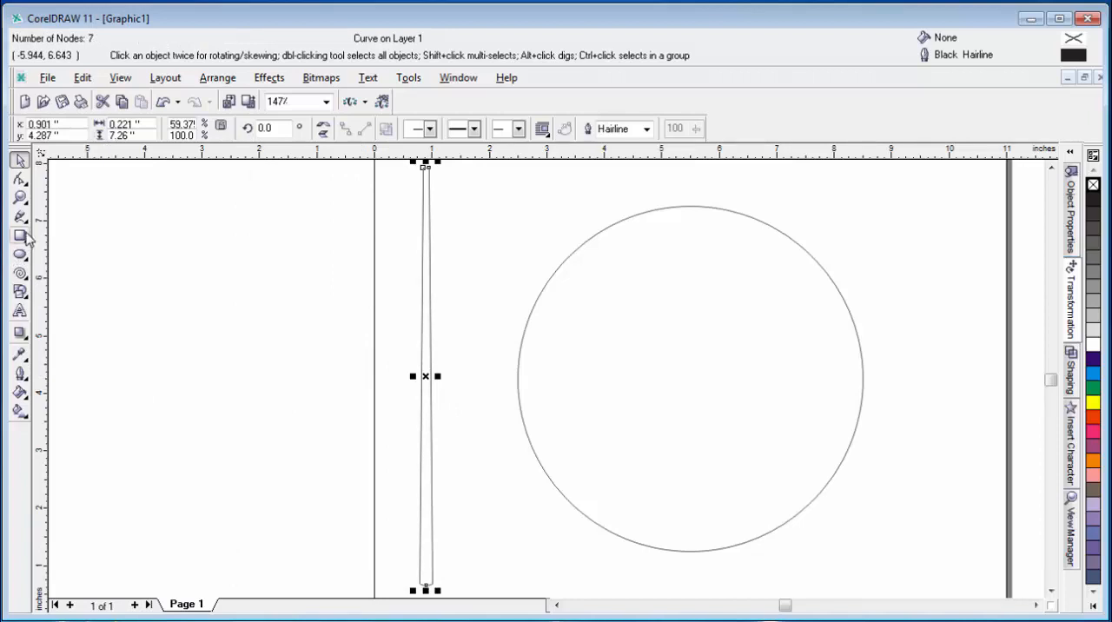
# Step: Move the tapered strip to the other side of the large circle, near the page's right edge at about x 9.9 inch
pyautogui.moveTo(426, 376); pyautogui.dragTo(944, 395)
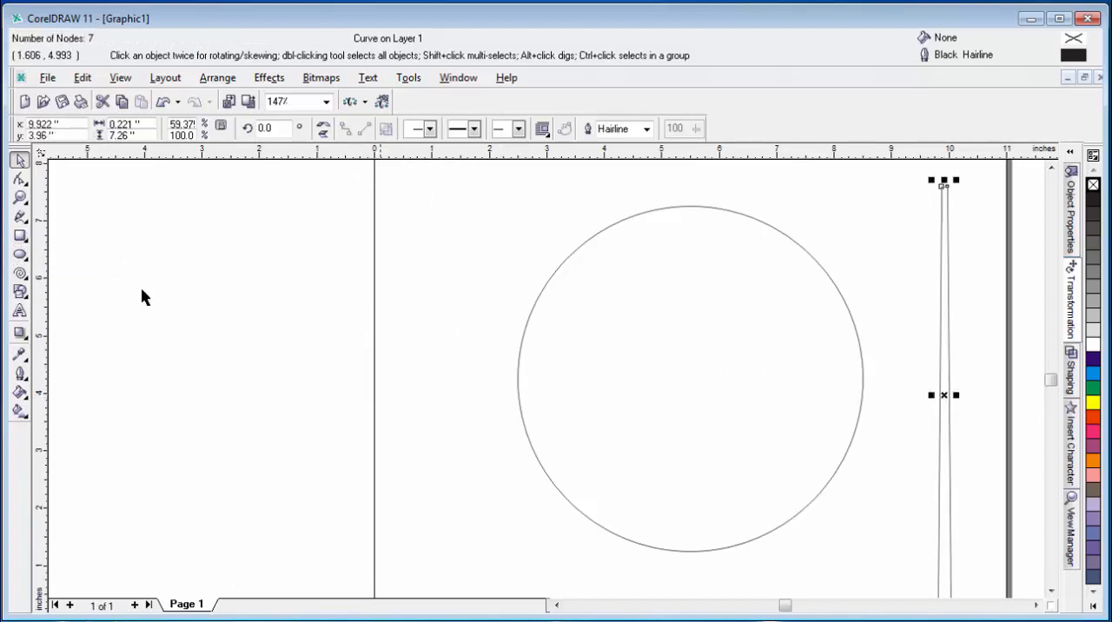
# Step: Draw a rectangle about 2.07 × 0.33 inch and an overlapping thin one about 6.51 × 0.09 inch, and align both on one horizontal centerline
pyautogui.click(20, 236)
pyautogui.moveTo(173, 226); pyautogui.dragTo(619, 237)
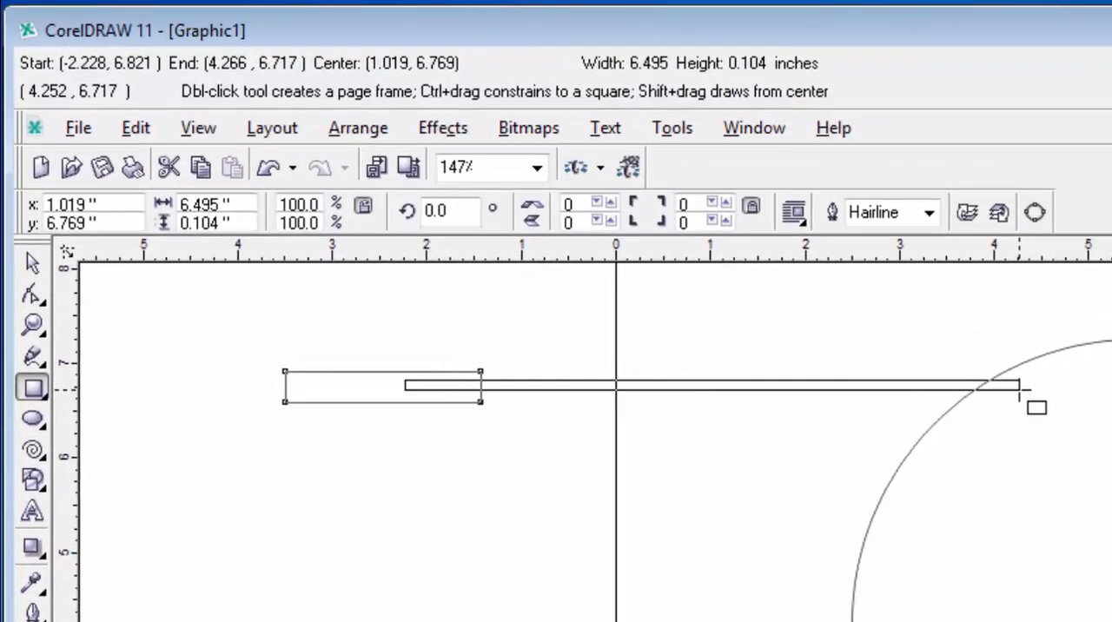
pyautogui.moveTo(1020, 390); pyautogui.dragTo(1021, 388)
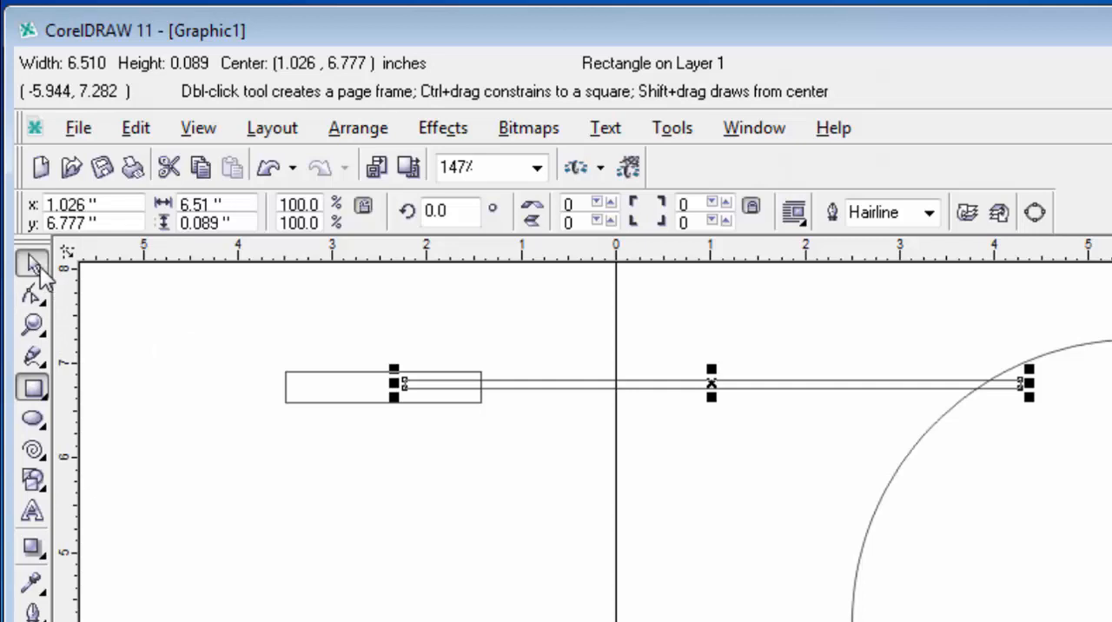
pyautogui.click(33, 263)
pyautogui.moveTo(128, 308); pyautogui.dragTo(1108, 499)
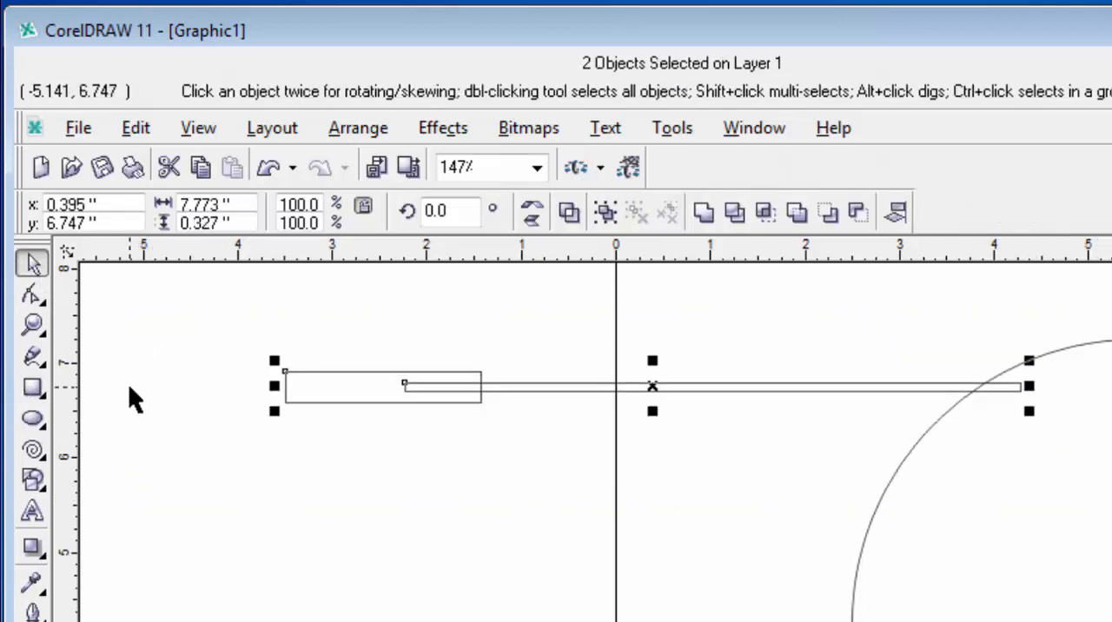
# Step: Draw a small circle about 0.33 inch across and center it both ways on the long thin rectangle
pyautogui.click(37, 419)
pyautogui.moveTo(165, 469); pyautogui.dragTo(195, 500)
pyautogui.click(33, 262)
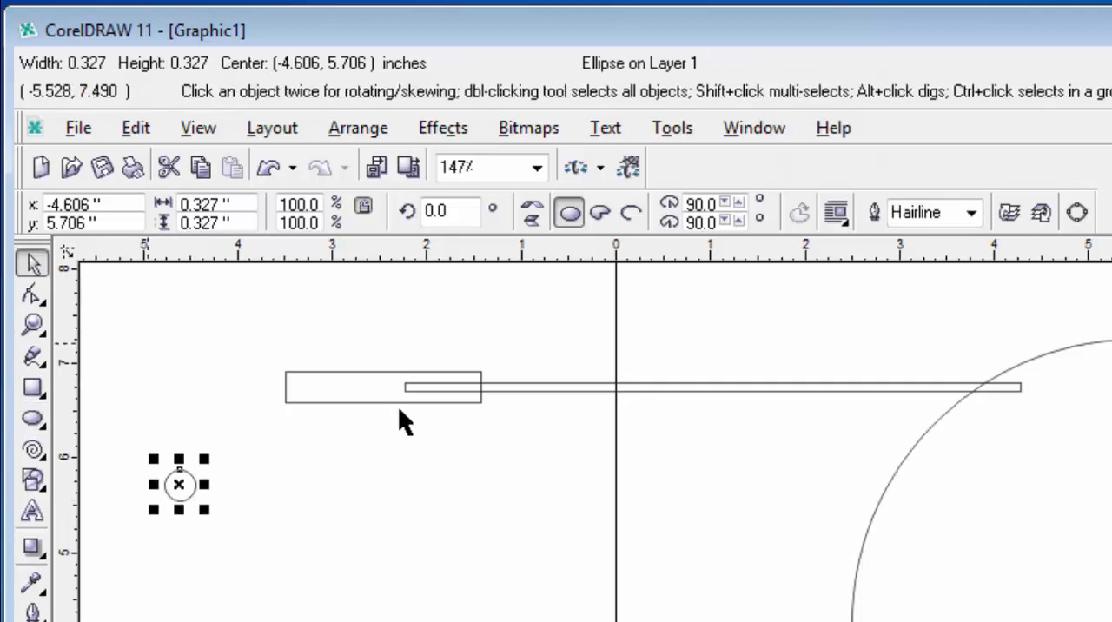
pyautogui.keyDown('shift'); pyautogui.click(596, 386); pyautogui.keyUp('shift')
pyautogui.press('e')
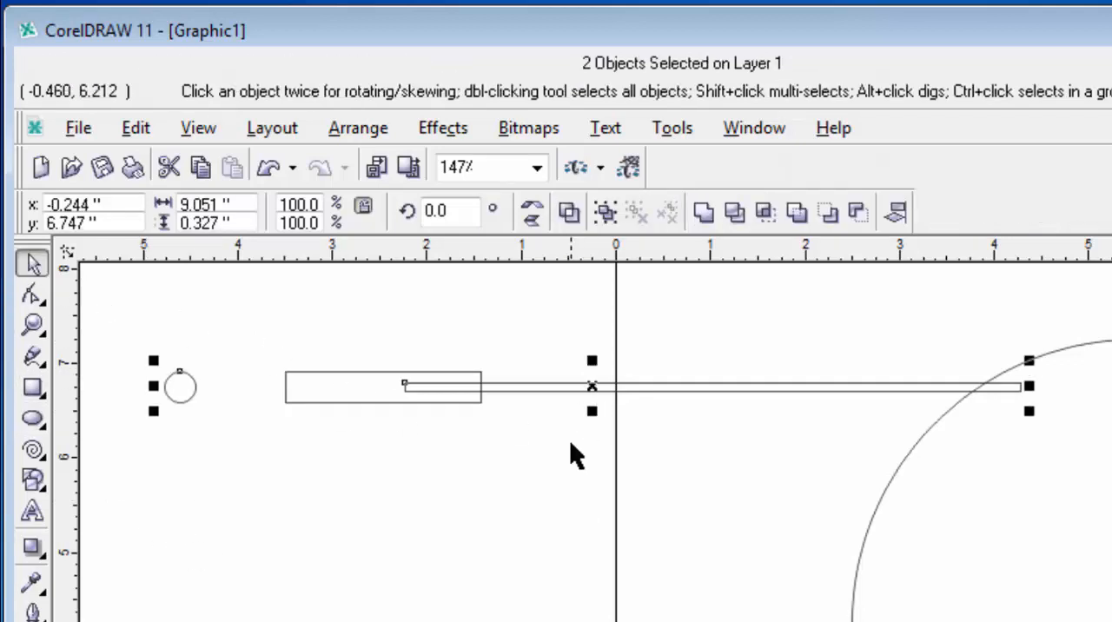
pyautogui.press('c')
pyautogui.click(426, 471)
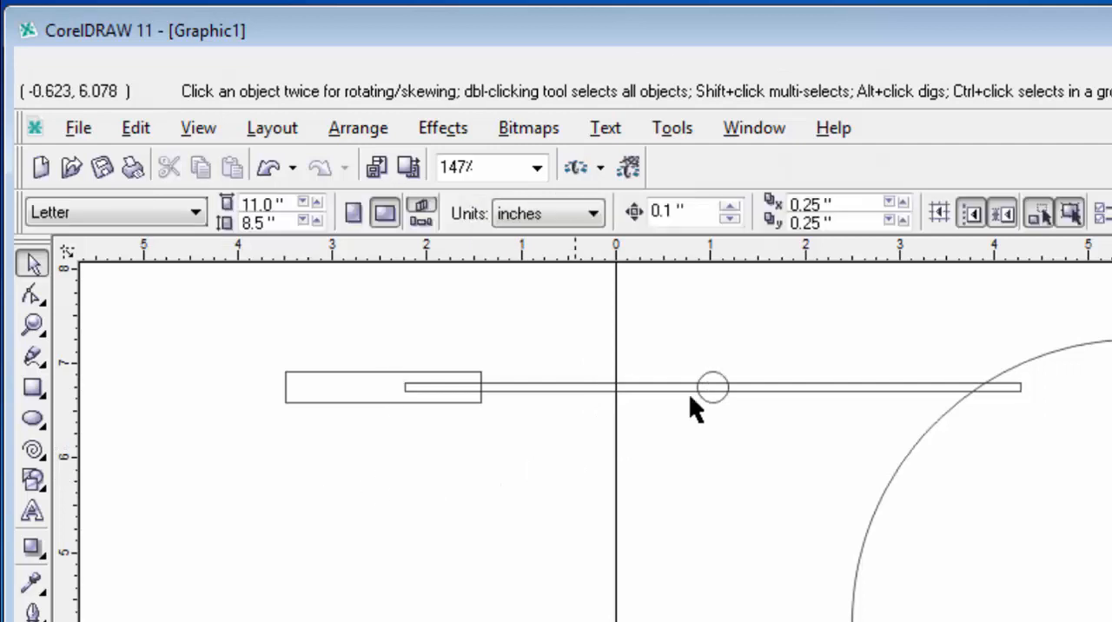
# Step: Move the small circle along the thin rectangle towards the wide rectangle, to about x -0.52 inch
pyautogui.click(728, 383)
pyautogui.moveTo(715, 387); pyautogui.dragTo(566, 390)
pyautogui.click(534, 521)
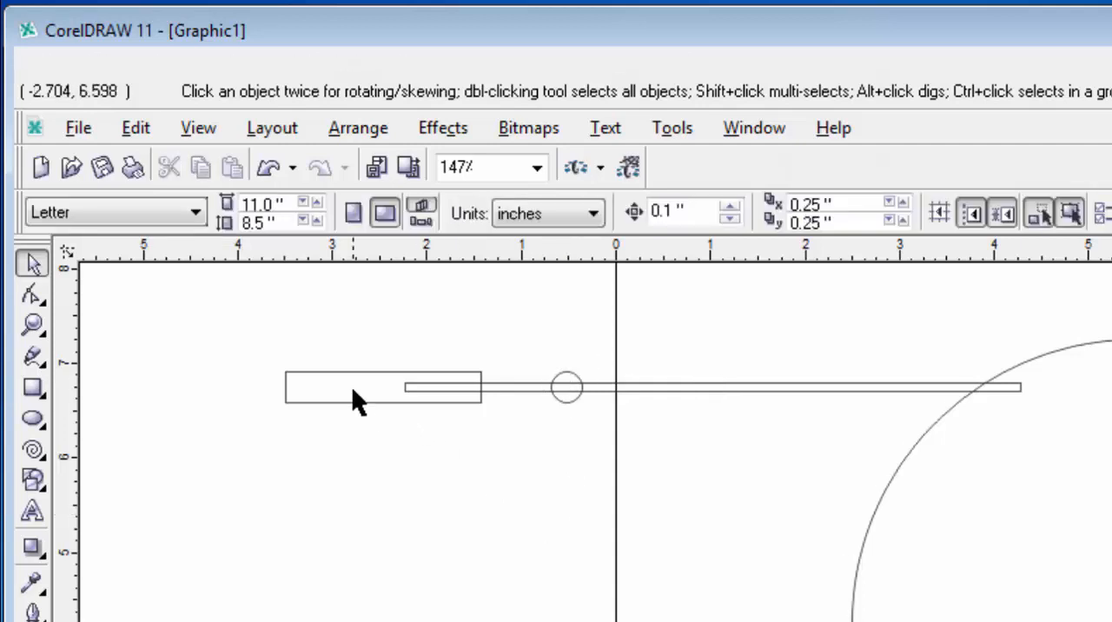
# Step: Convert the wide rectangle to curves and add midpoint nodes beside its two right corner nodes
pyautogui.click(353, 390)
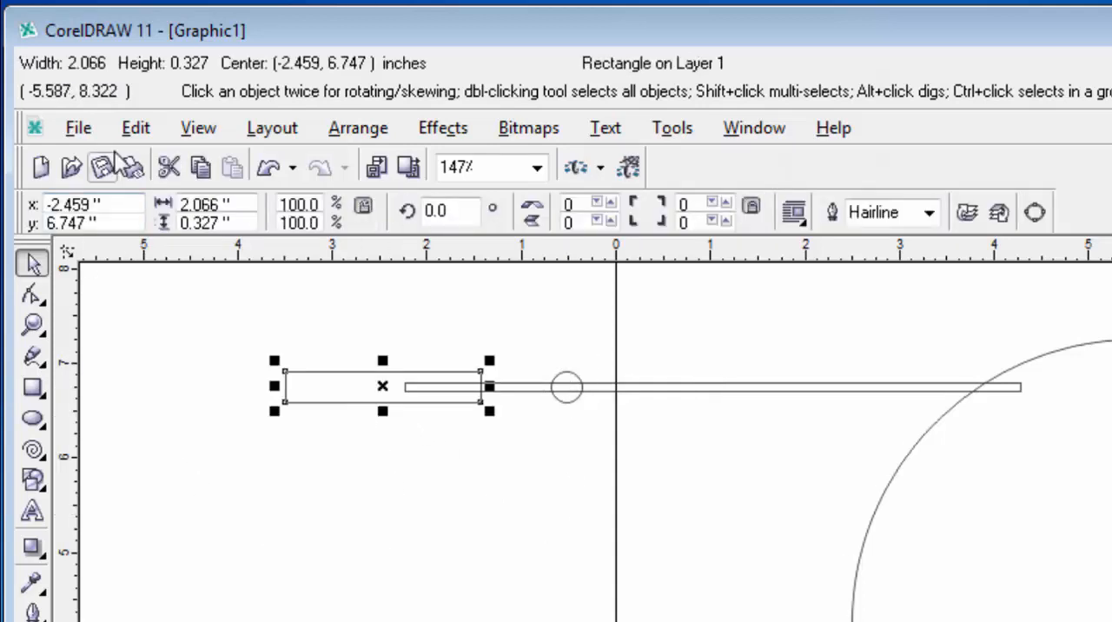
pyautogui.hotkey('ctrl', 'q')
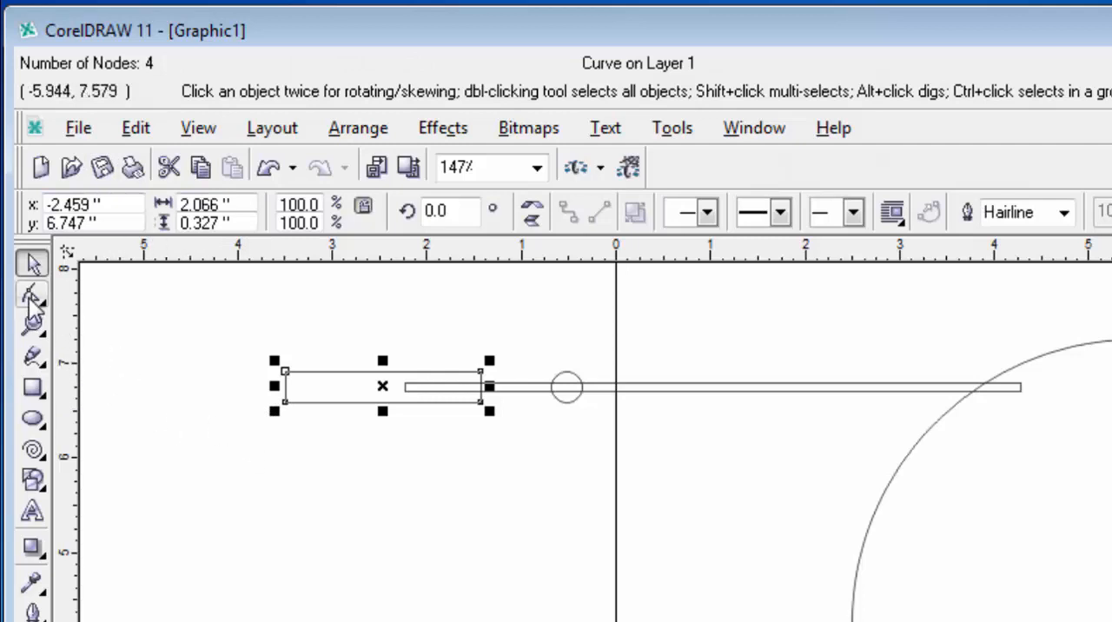
pyautogui.click(33, 324)
pyautogui.moveTo(338, 333); pyautogui.dragTo(506, 442)
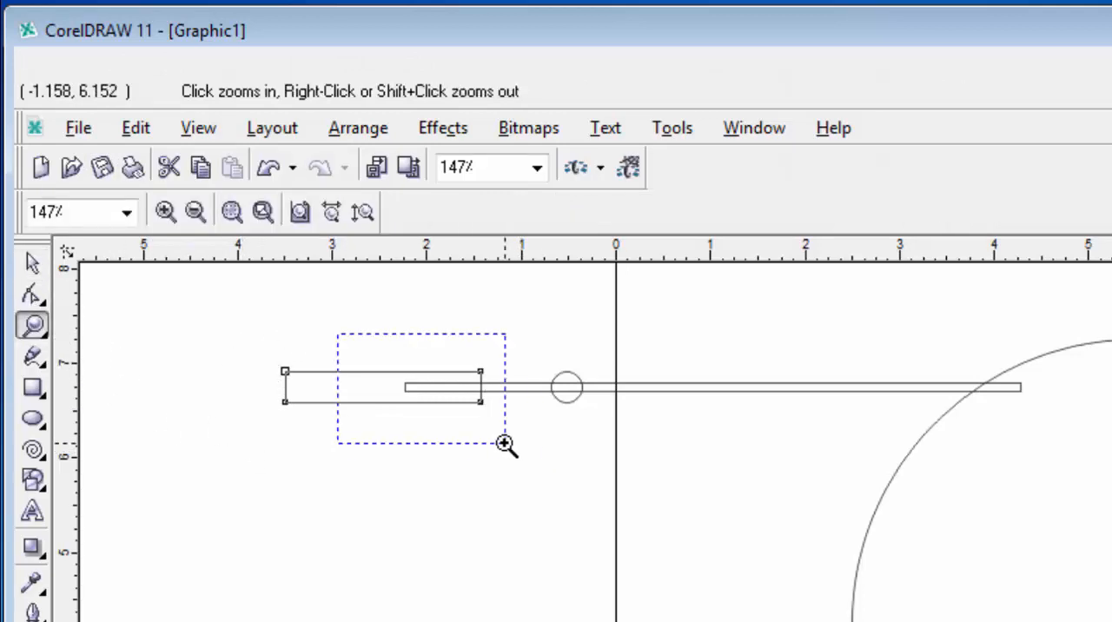
pyautogui.click(32, 293)
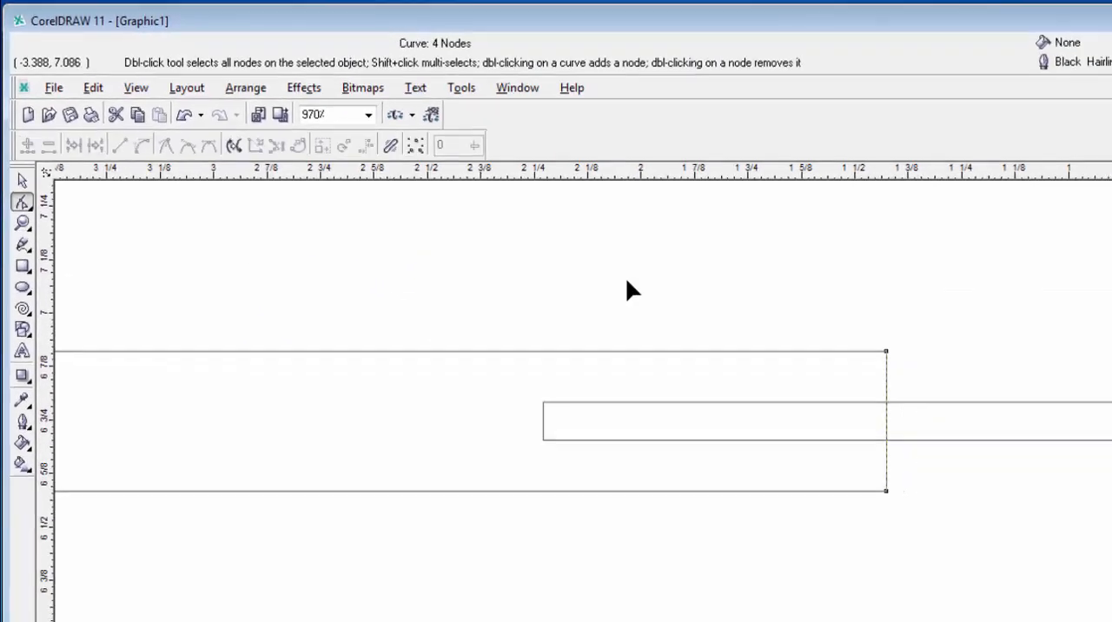
pyautogui.moveTo(738, 266); pyautogui.dragTo(830, 477)
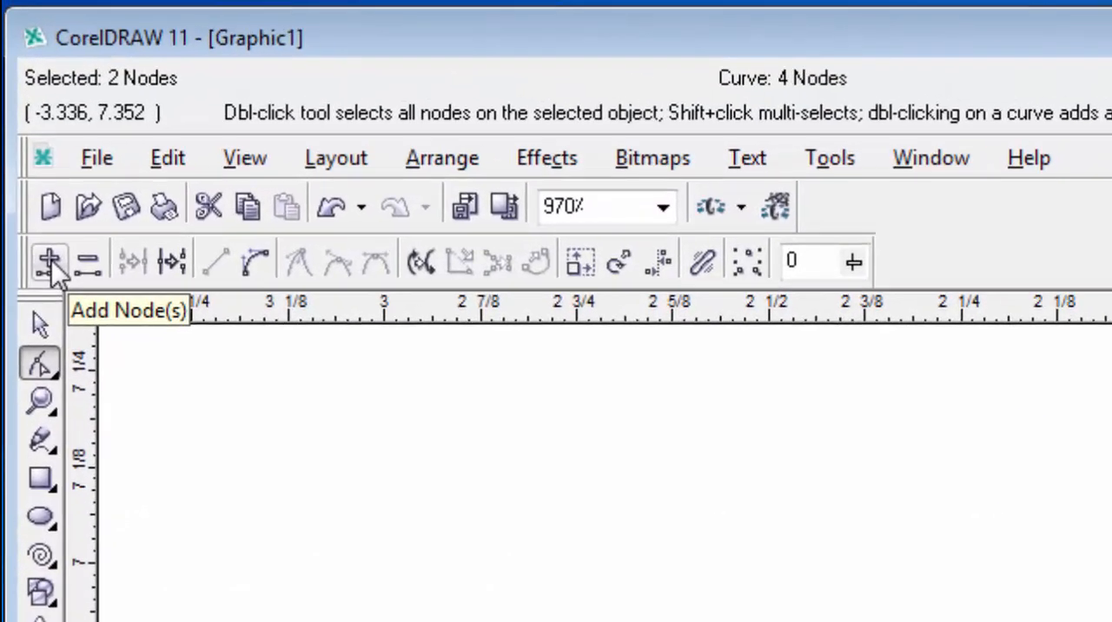
pyautogui.click(24, 128)
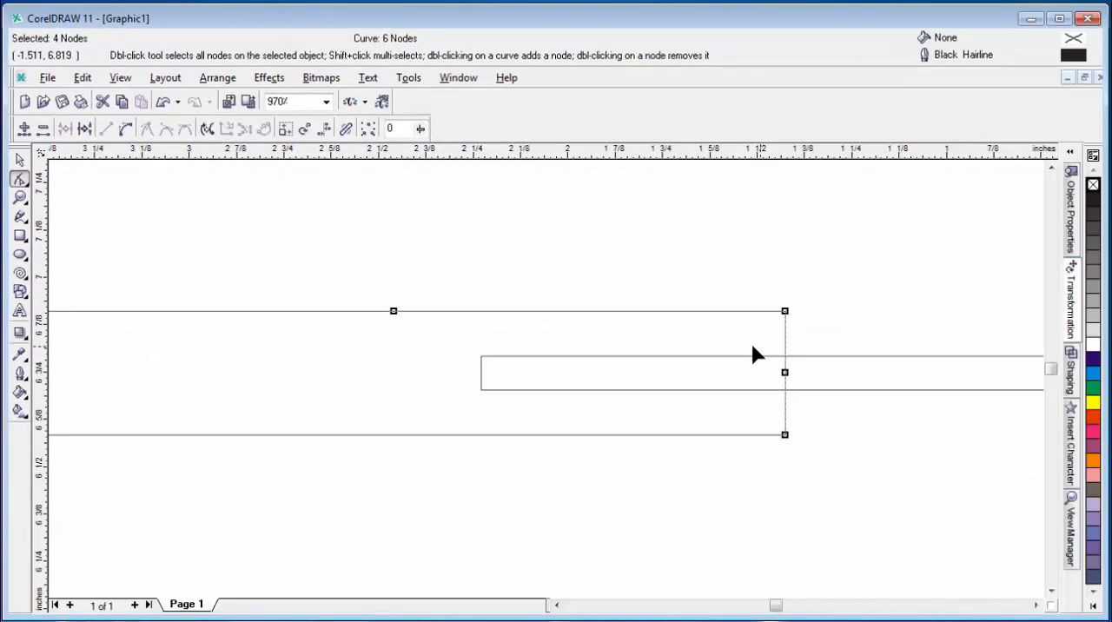
# Step: Nudge the middle node of the wide rectangle's right end outward to about x -1.03 inch, forming a point
pyautogui.moveTo(752, 347); pyautogui.dragTo(824, 390)
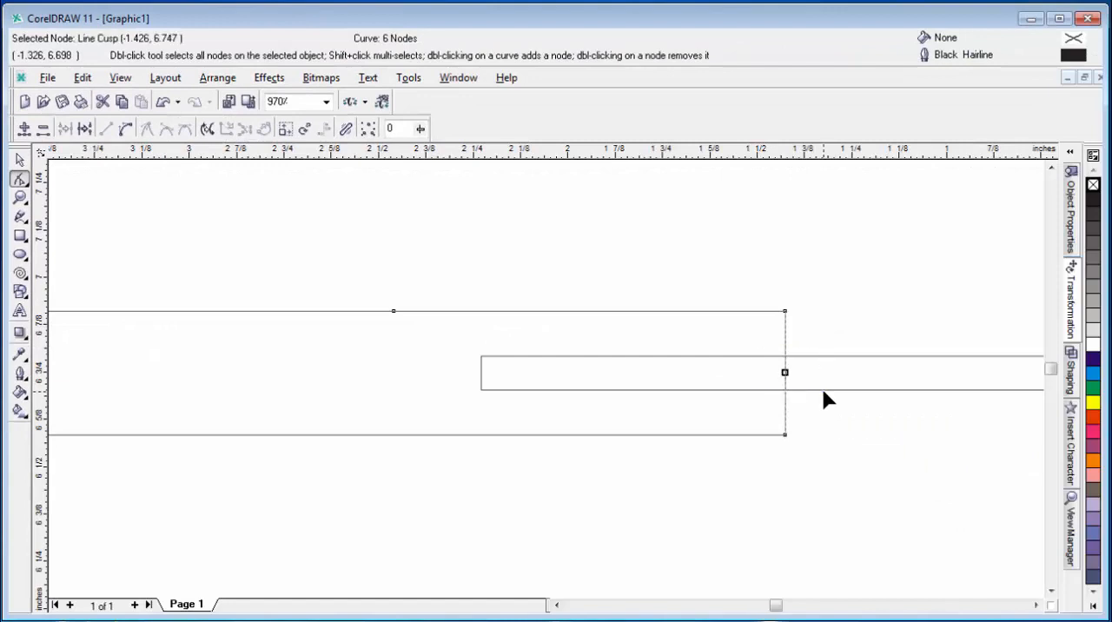
pyautogui.press('F4')
pyautogui.press('Right')
pyautogui.press('Right')
pyautogui.press('Right')
pyautogui.press('Right')
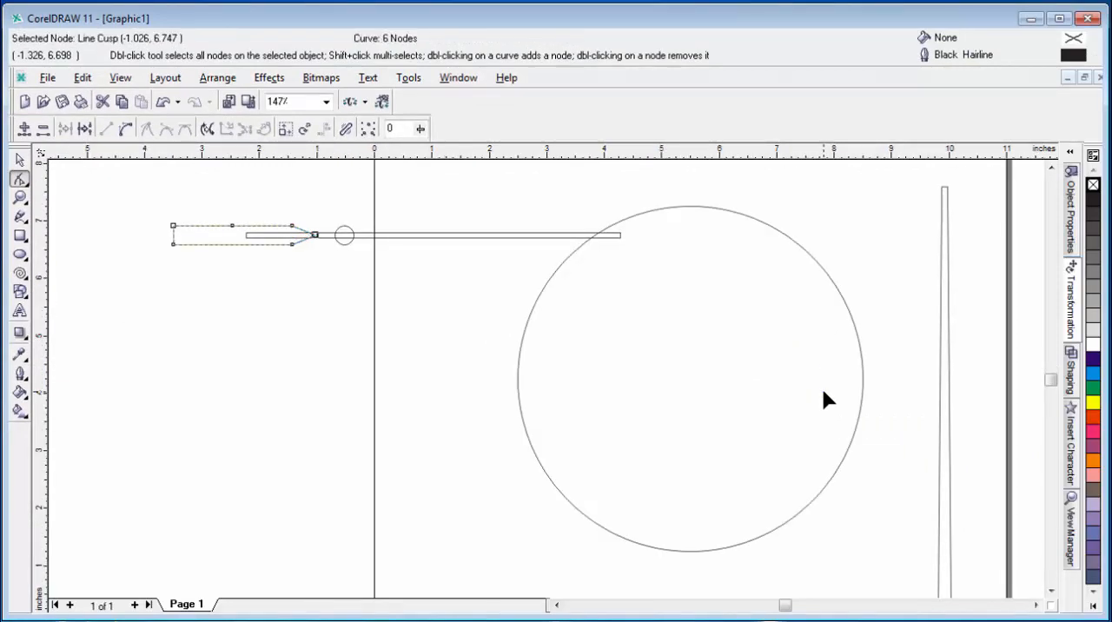
# Step: Try to weld the pointed rectangle, the small circle and the thin rectangle into one shape
pyautogui.click(19, 159)
pyautogui.moveTo(115, 196); pyautogui.dragTo(653, 278)
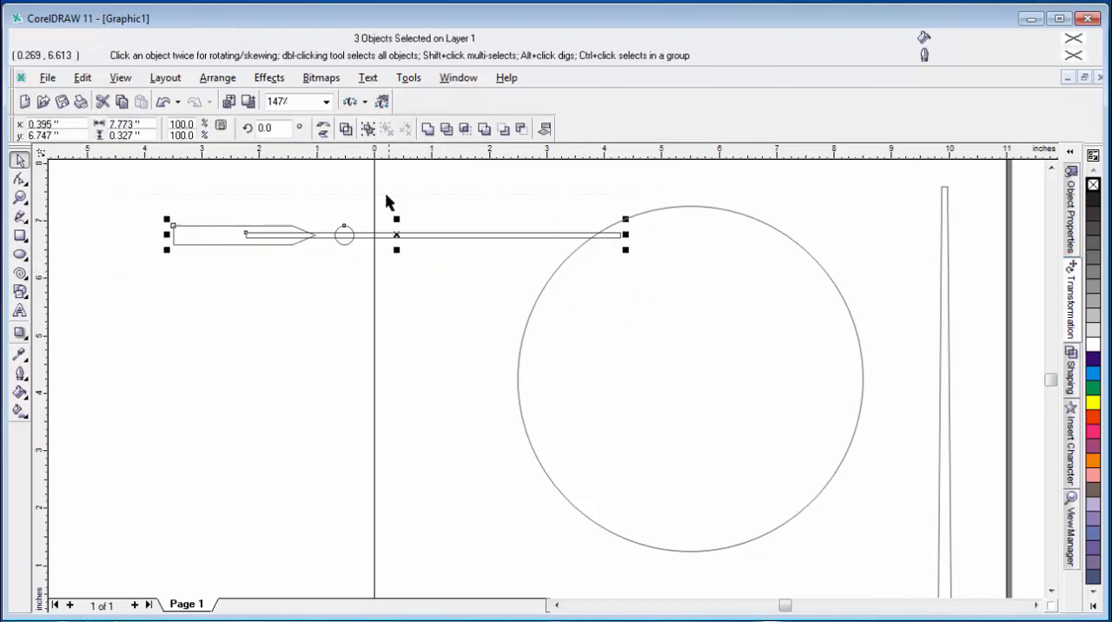
pyautogui.click(428, 130)
pyautogui.click(271, 421)
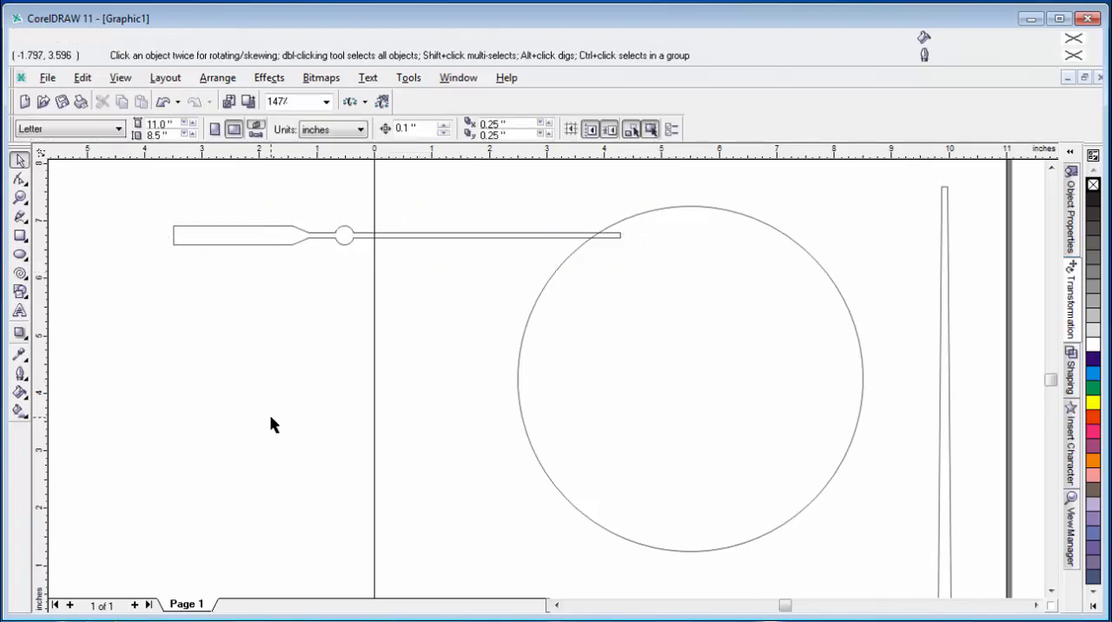
pyautogui.click(249, 244)
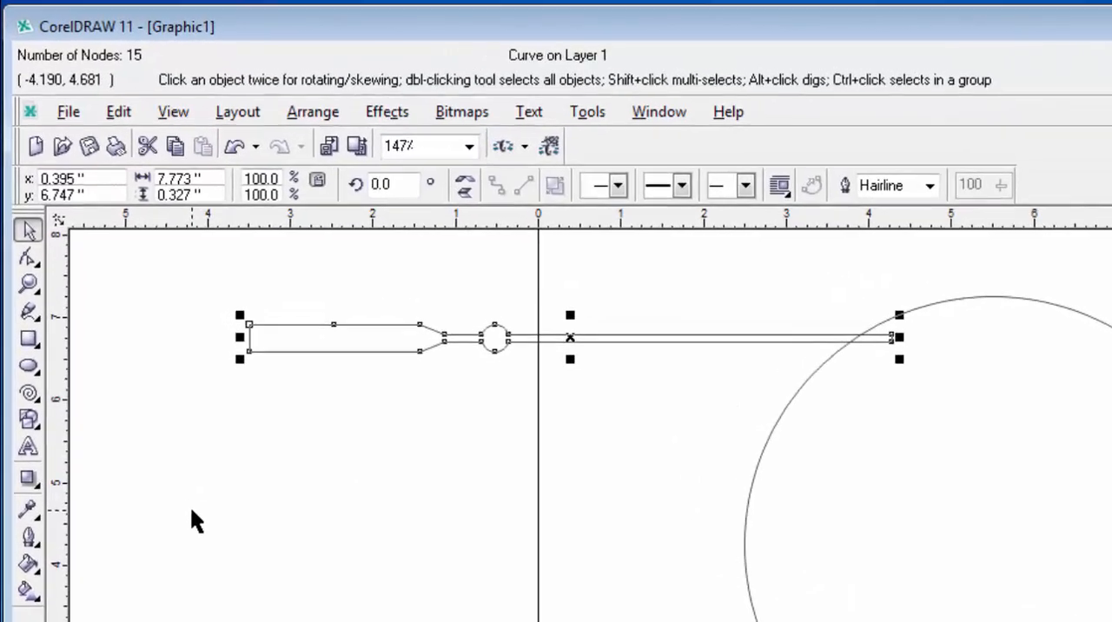
pyautogui.click(264, 521)
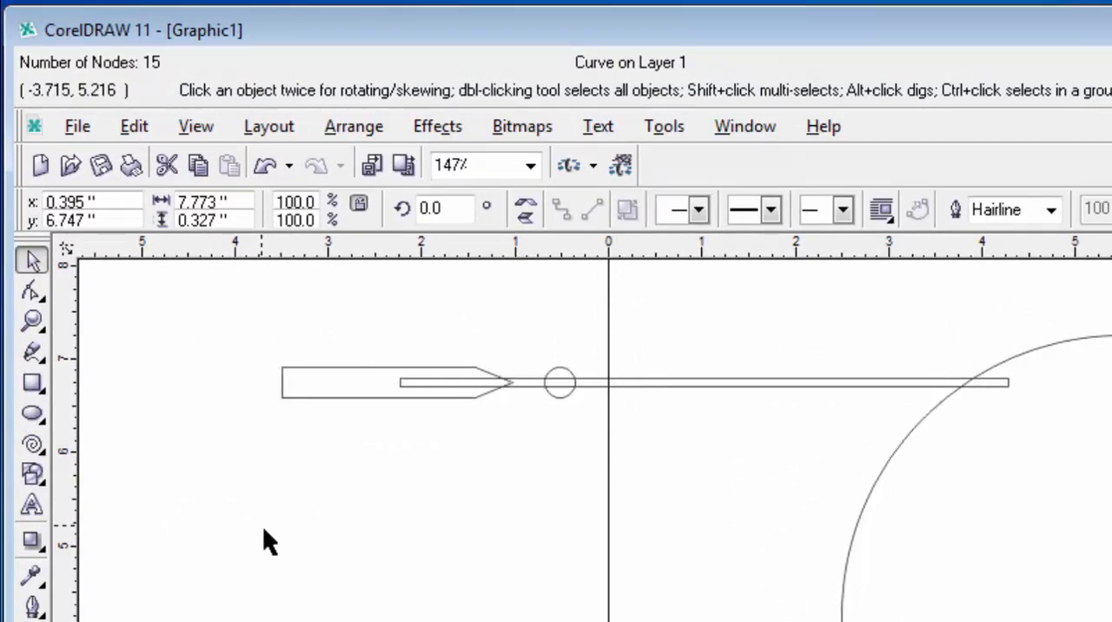
# Step: Copy the small circle to the wide rectangle's left end, at about x -3.36 inch, on the same centerline
pyautogui.click(572, 392)
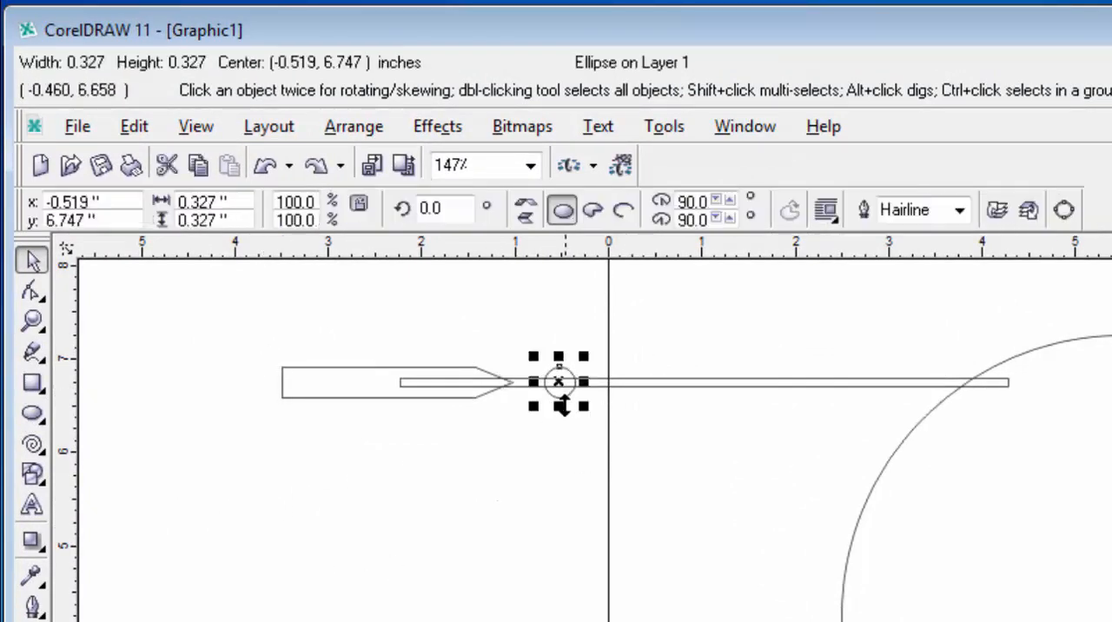
pyautogui.moveTo(561, 387); pyautogui.dragTo(295, 388)
pyautogui.moveTo(245, 332); pyautogui.dragTo(340, 451)
pyautogui.click(33, 321)
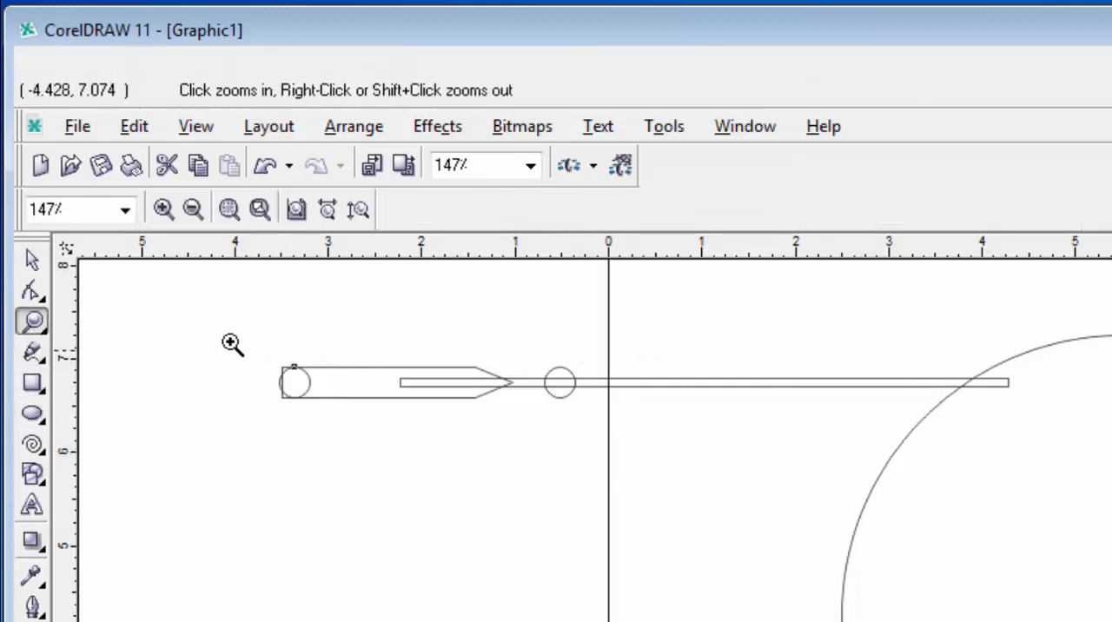
pyautogui.moveTo(246, 345); pyautogui.dragTo(347, 466)
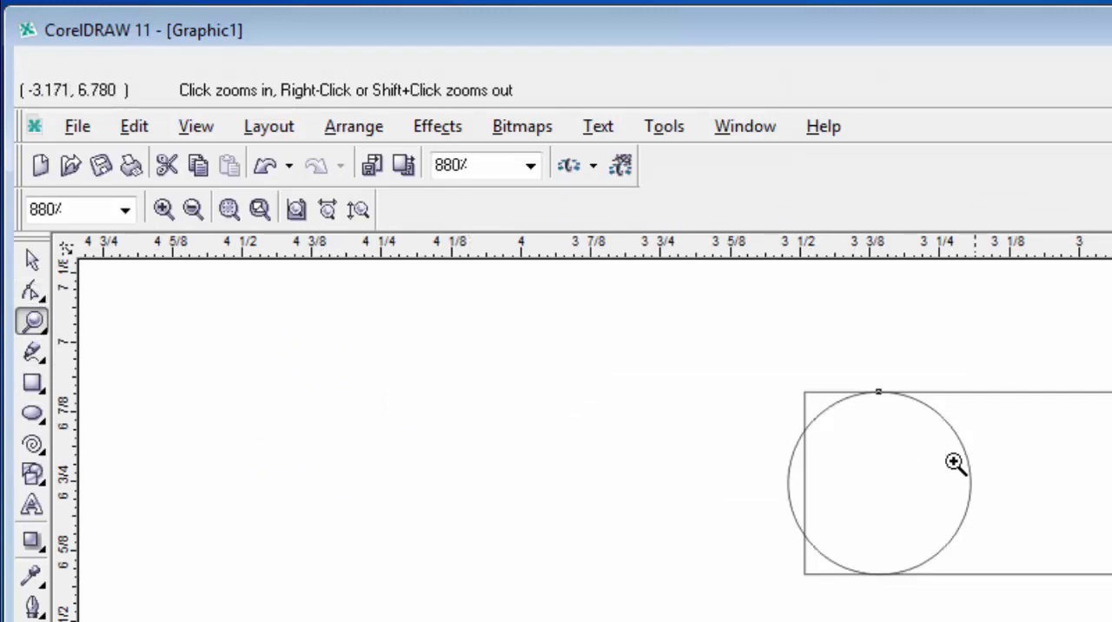
pyautogui.click(32, 260)
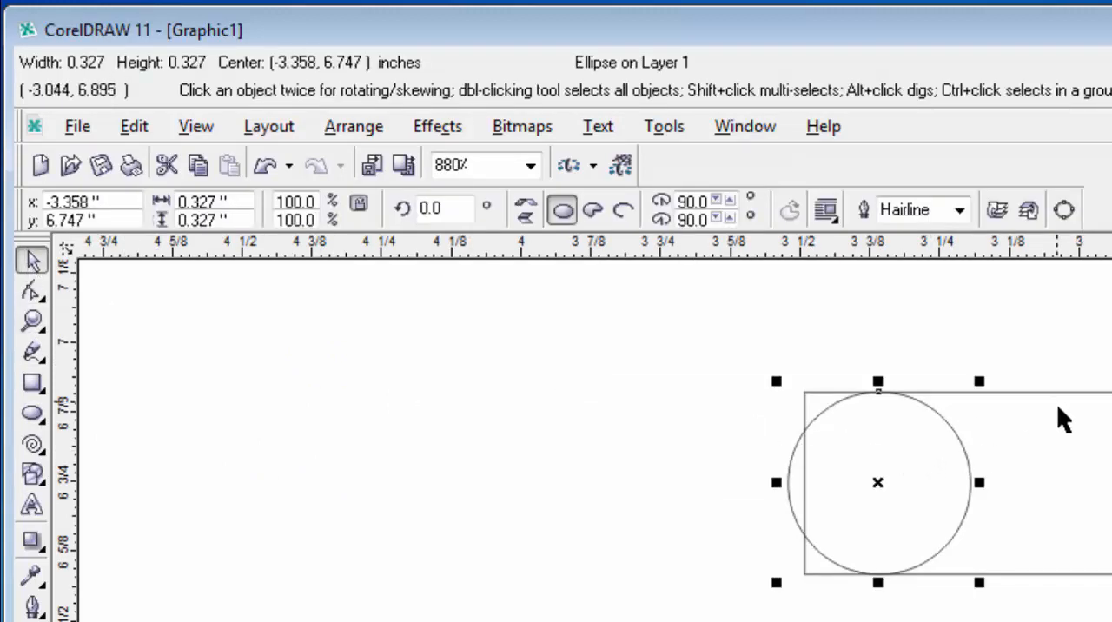
# Step: Copy the pointed rectangle's height and apply it to the end circle, setting it to 0.327 inch
pyautogui.click(1069, 445)
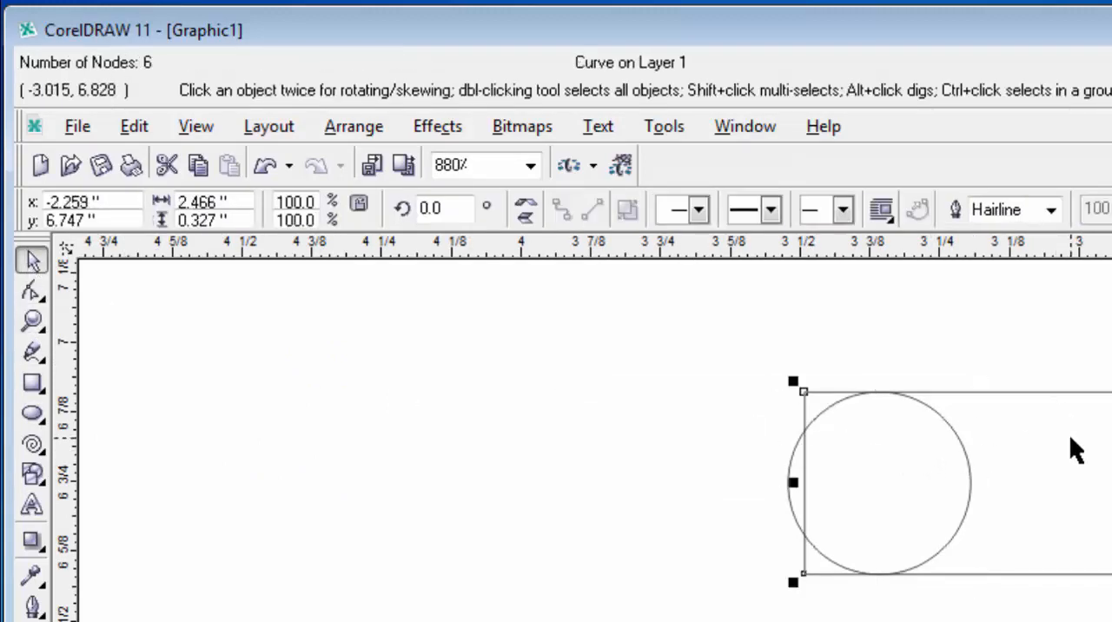
pyautogui.click(232, 219)
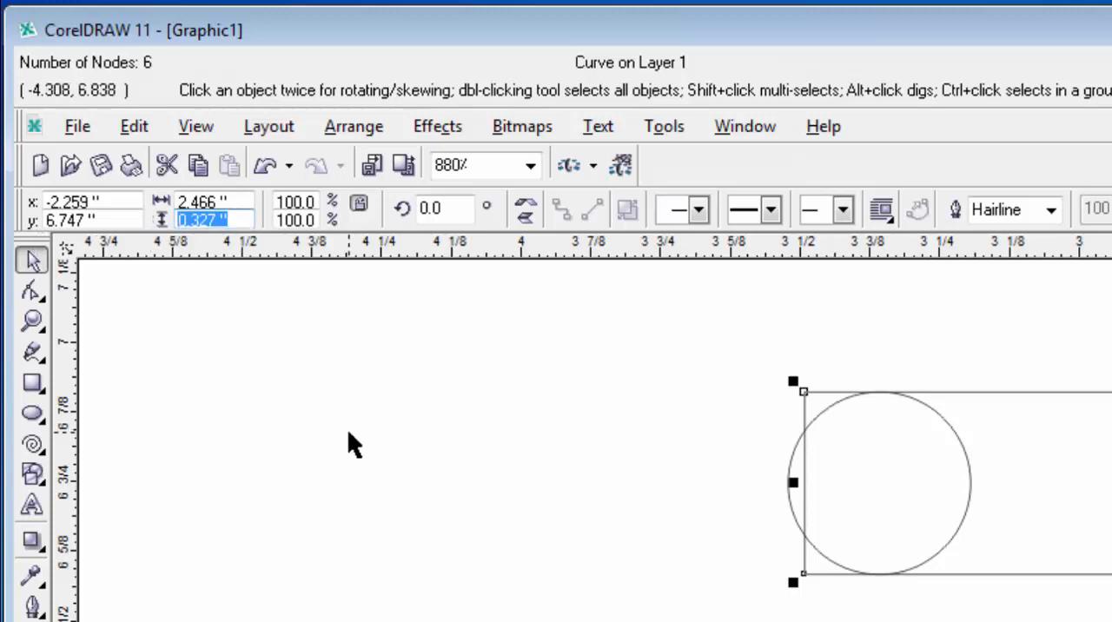
pyautogui.click(970, 474)
pyautogui.click(233, 219)
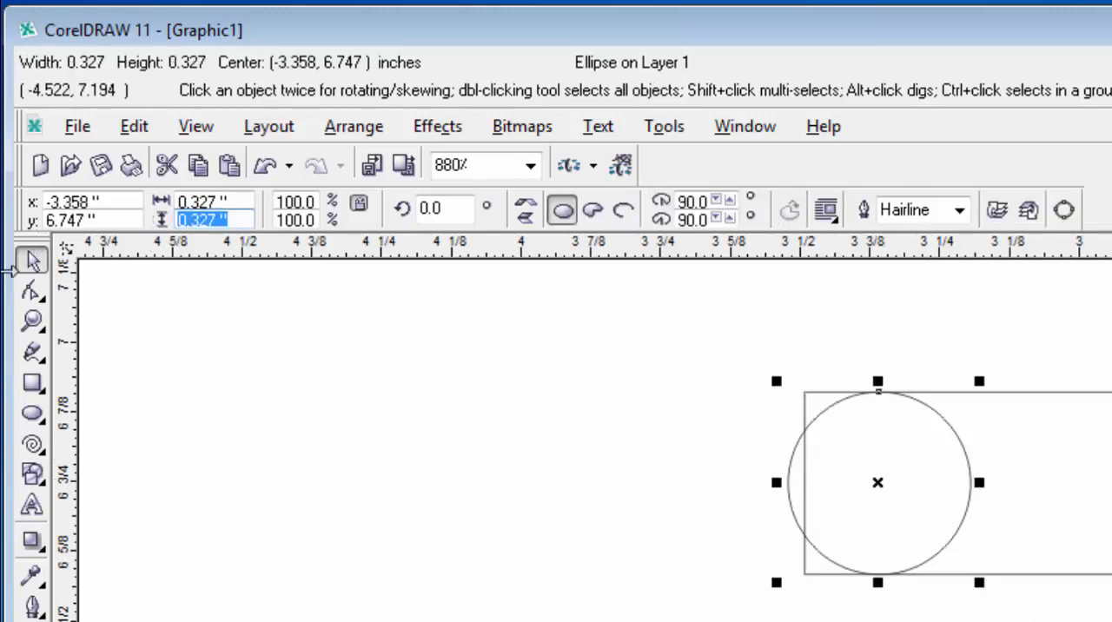
pyautogui.press('Return')
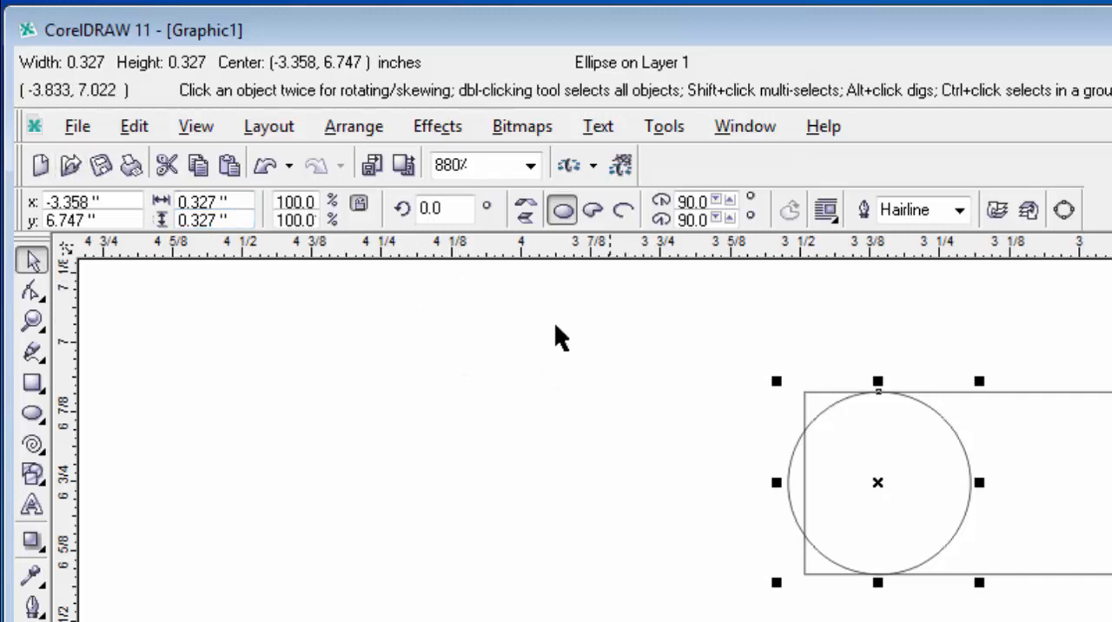
# Step: Narrow the end circle into an ellipse about 0.06 inch wide, centered on the pointed rectangle's left edge
pyautogui.click(713, 371)
pyautogui.click(871, 569)
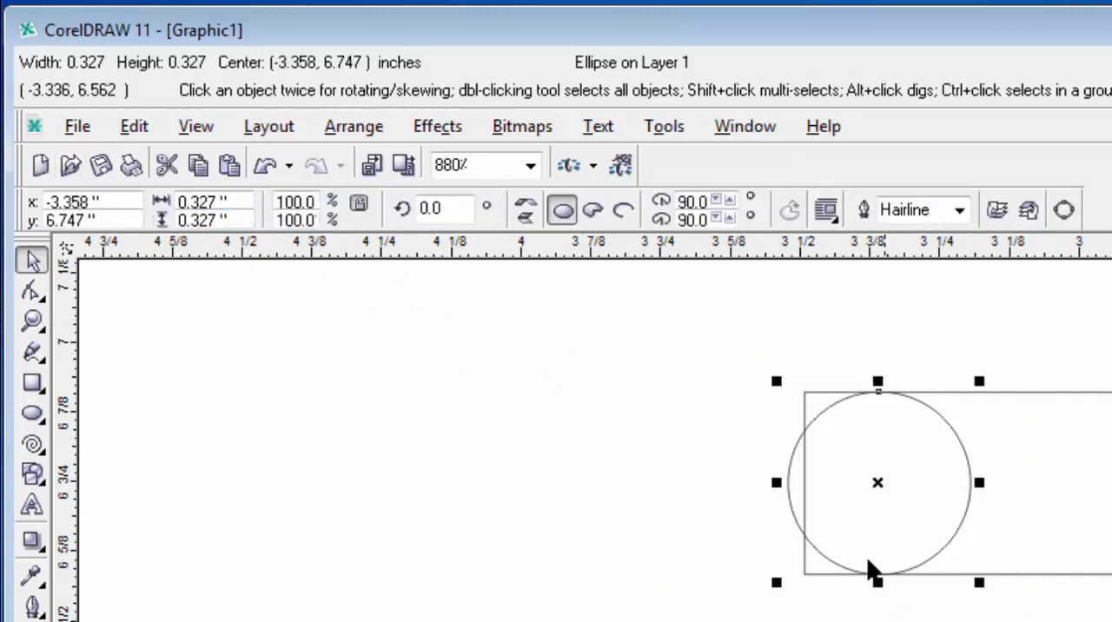
pyautogui.moveTo(977, 489); pyautogui.dragTo(831, 484)
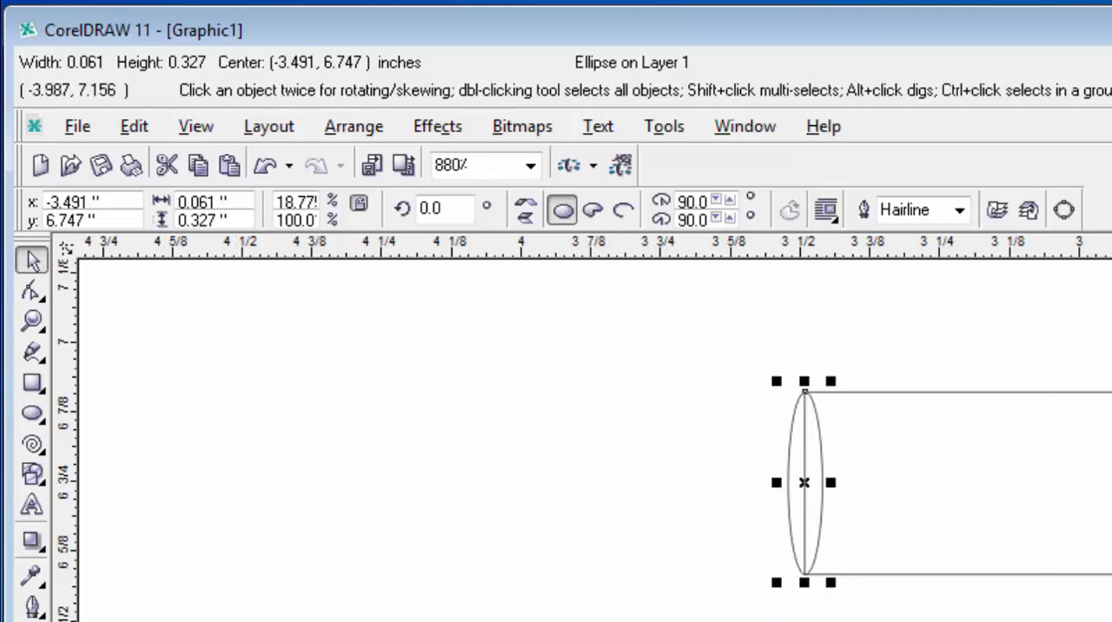
# Step: Weld the ellipse, pointed rectangle, small circle and thin rectangle into a single shape
pyautogui.press('F4')
pyautogui.moveTo(189, 304); pyautogui.dragTo(1068, 425)
pyautogui.click(702, 217)
pyautogui.click(340, 620)
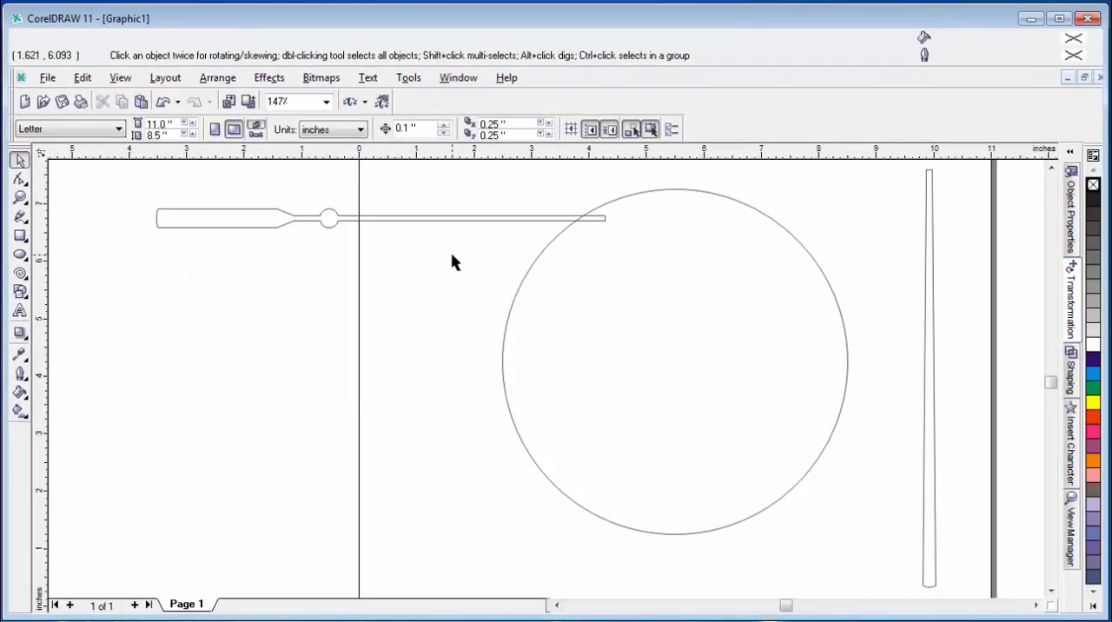
# Step: Rotate the welded shape 90 degrees with its wide end down and place it right of the tapered strip, at about x 10.6, y 4.3 inch
pyautogui.press('F3')
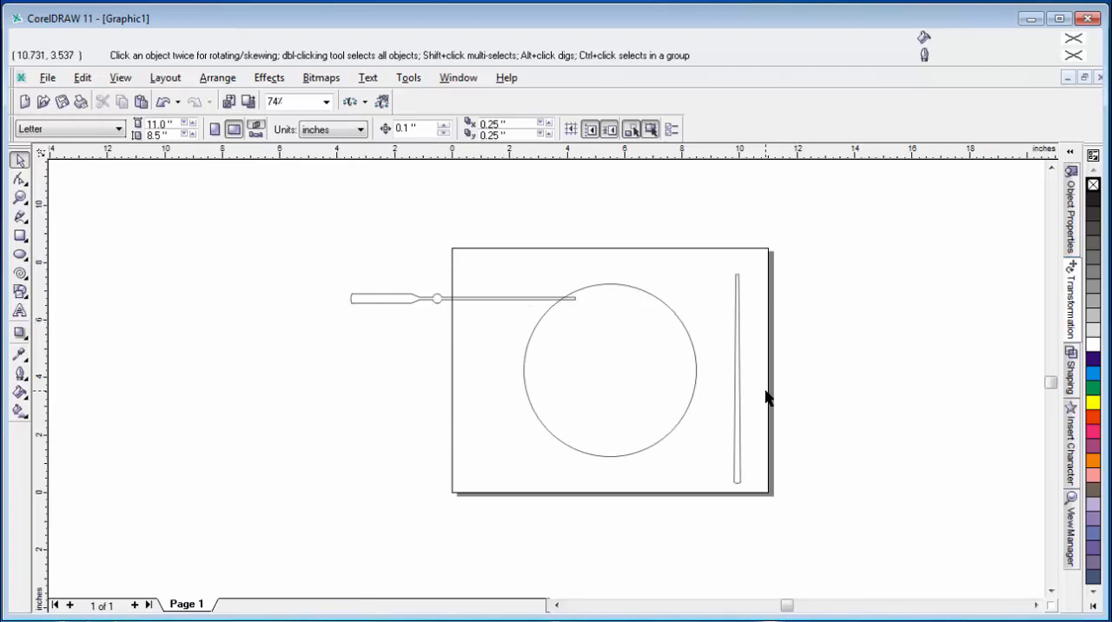
pyautogui.click(737, 386)
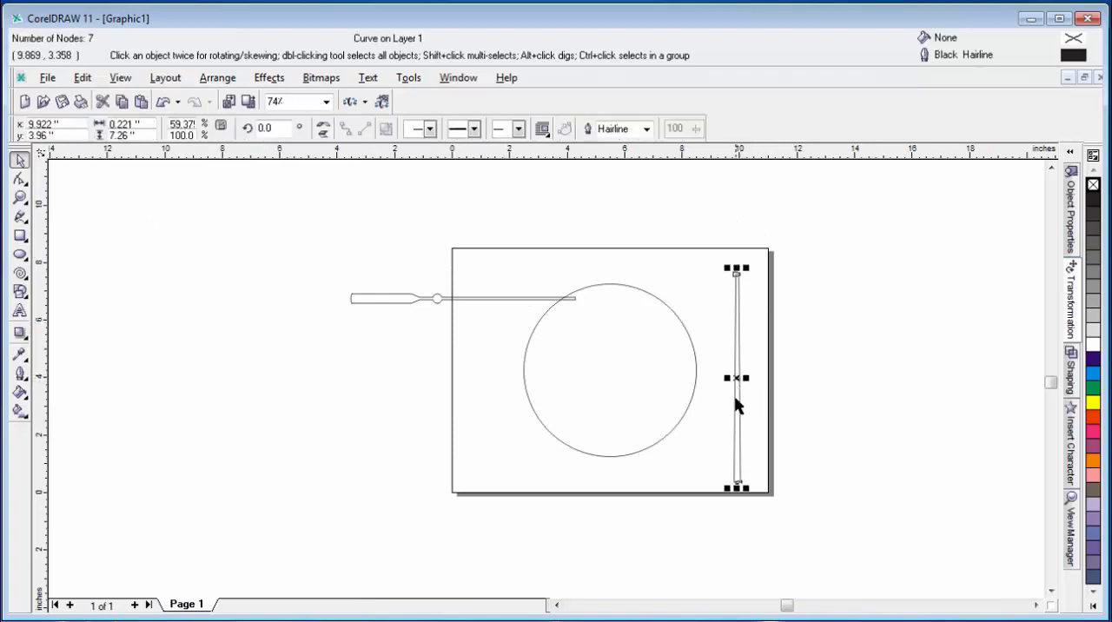
pyautogui.click(380, 304)
pyautogui.click(380, 304)
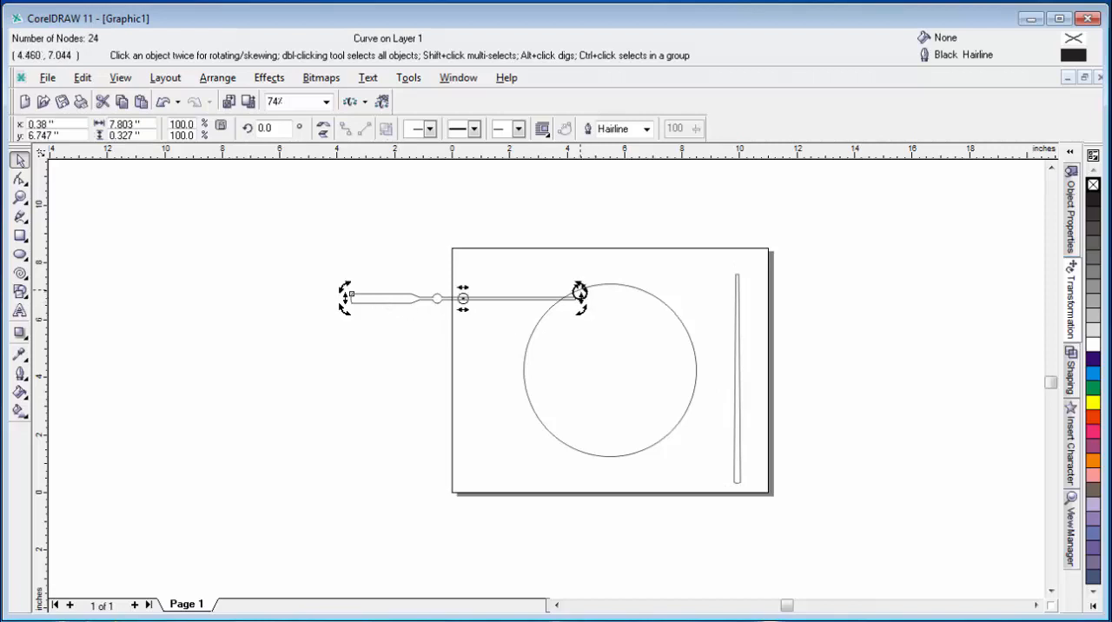
pyautogui.moveTo(579, 293); pyautogui.dragTo(447, 221)
pyautogui.click(469, 301)
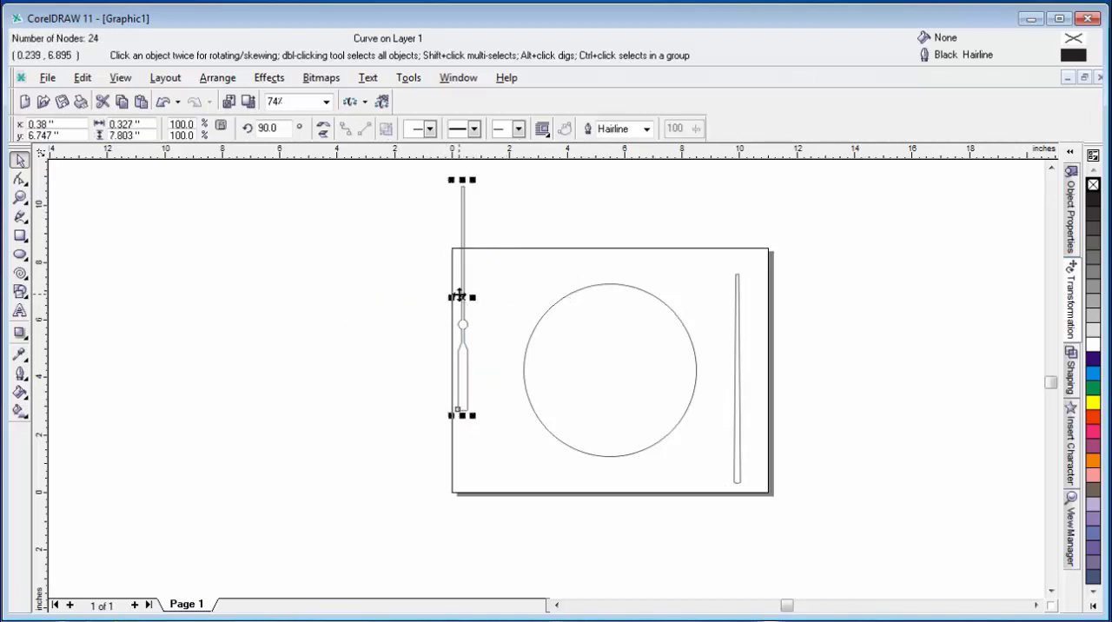
pyautogui.moveTo(459, 296); pyautogui.dragTo(752, 365)
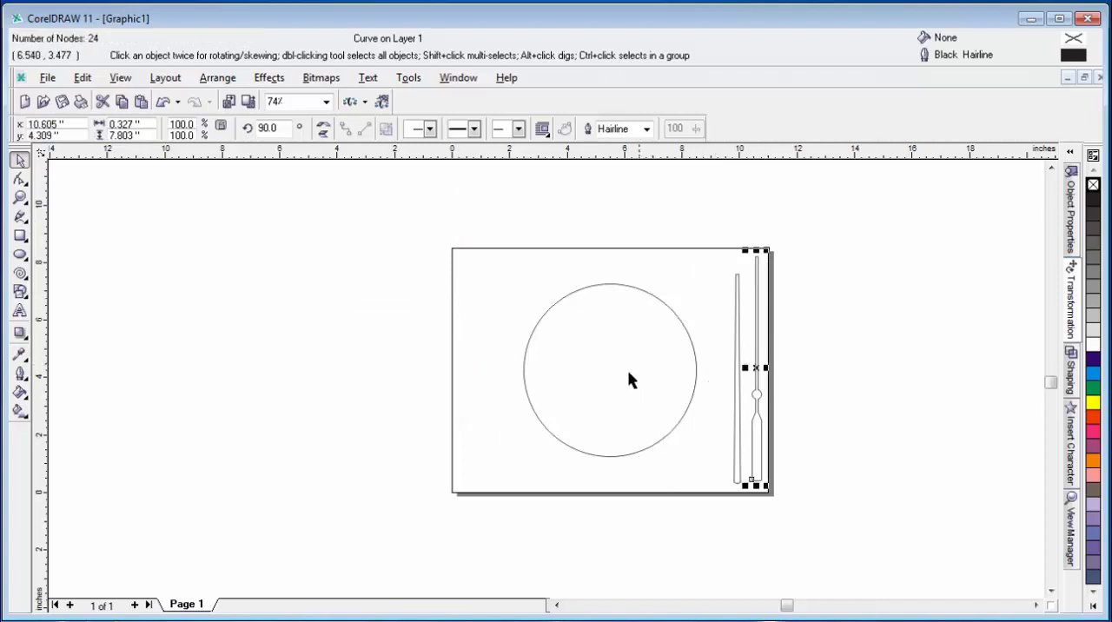
# Step: Draw a circle about 0.48 inch in diameter and align it to the exact center of the large circle
pyautogui.click(19, 253)
pyautogui.moveTo(101, 259); pyautogui.dragTo(121, 278)
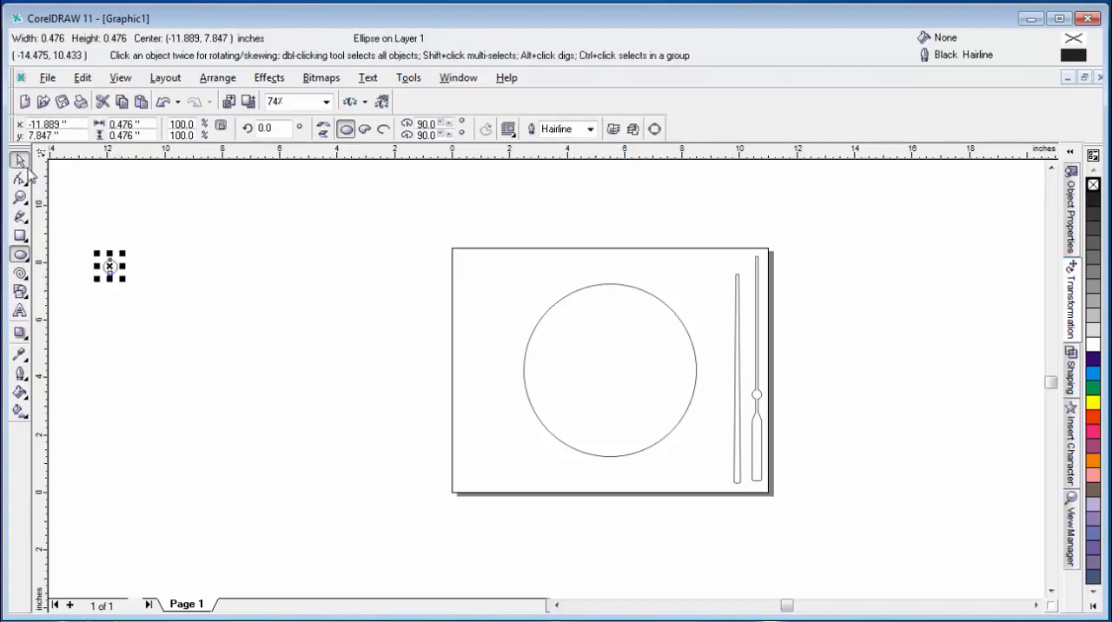
pyautogui.click(19, 161)
pyautogui.keyDown('shift'); pyautogui.click(596, 410); pyautogui.keyUp('shift')
pyautogui.press('c')
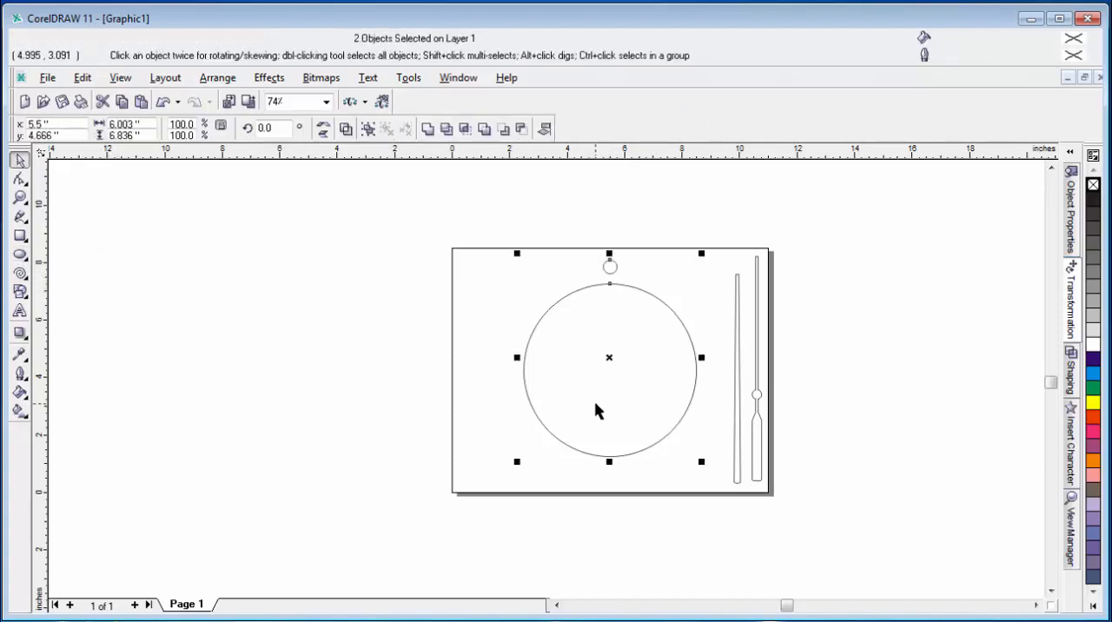
pyautogui.press('e')
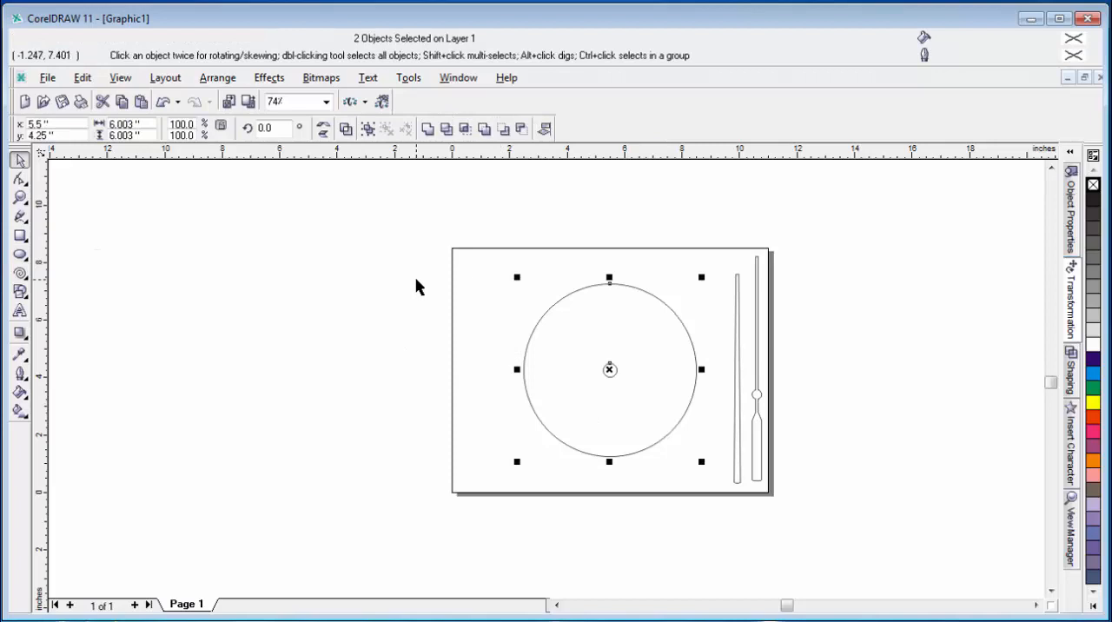
pyautogui.press('F4')
pyautogui.click(906, 313)
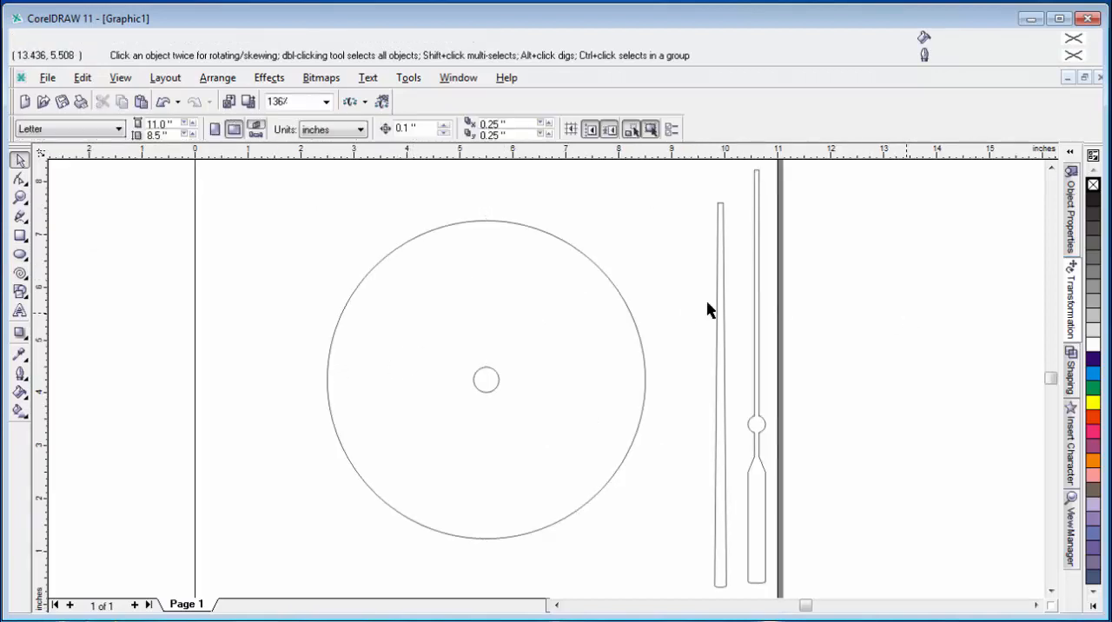
pyautogui.click(492, 379)
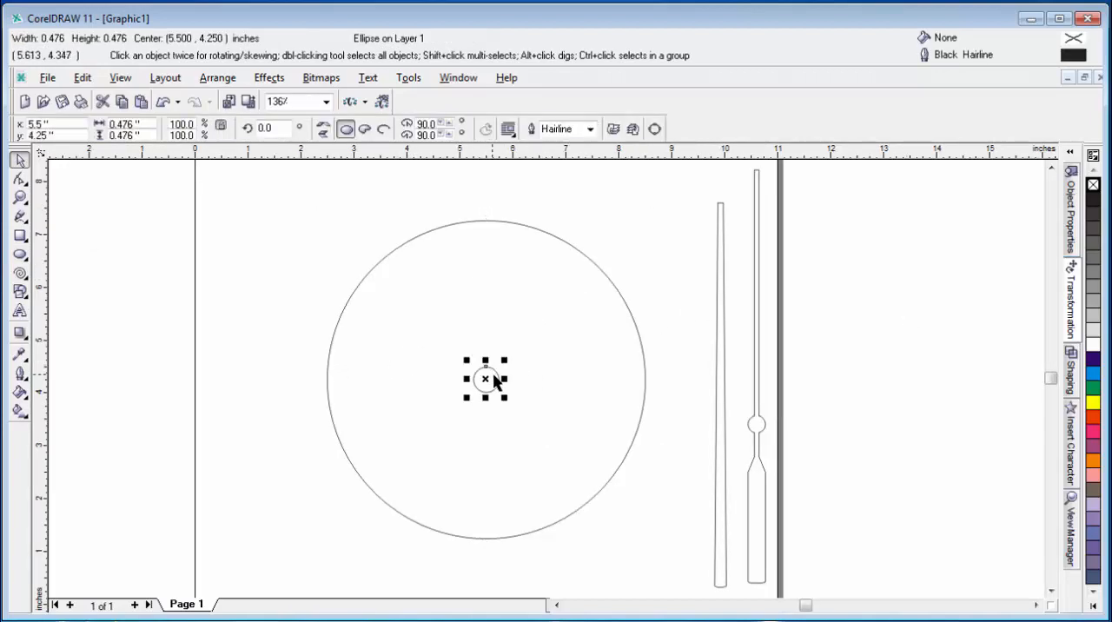
pyautogui.click(834, 308)
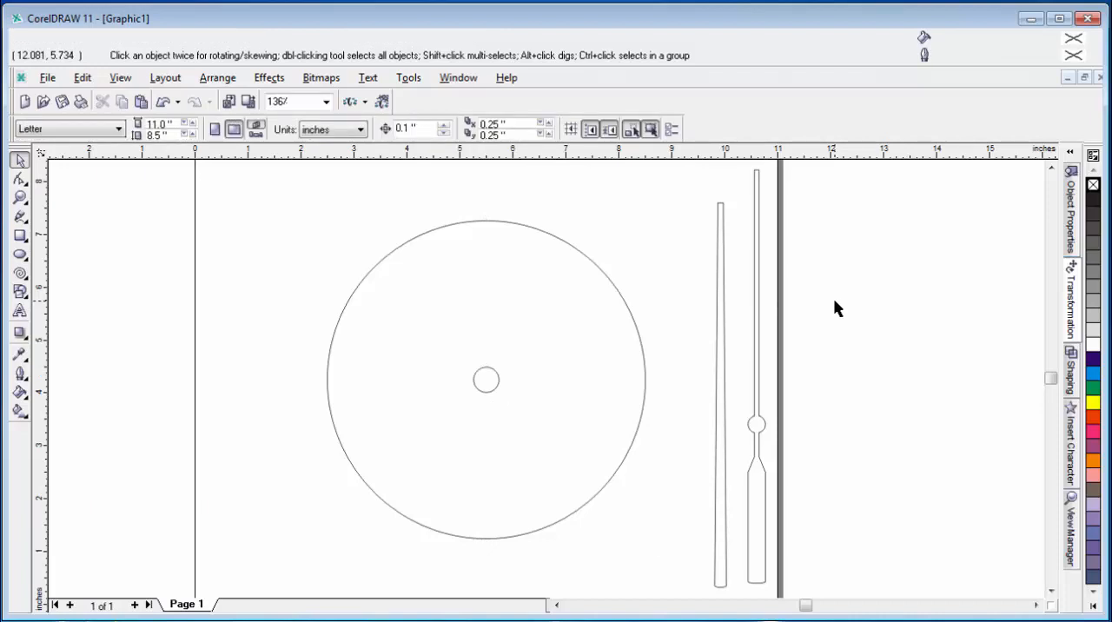
# Step: Open the rotation transformation settings for the long welded shape
pyautogui.click(757, 432)
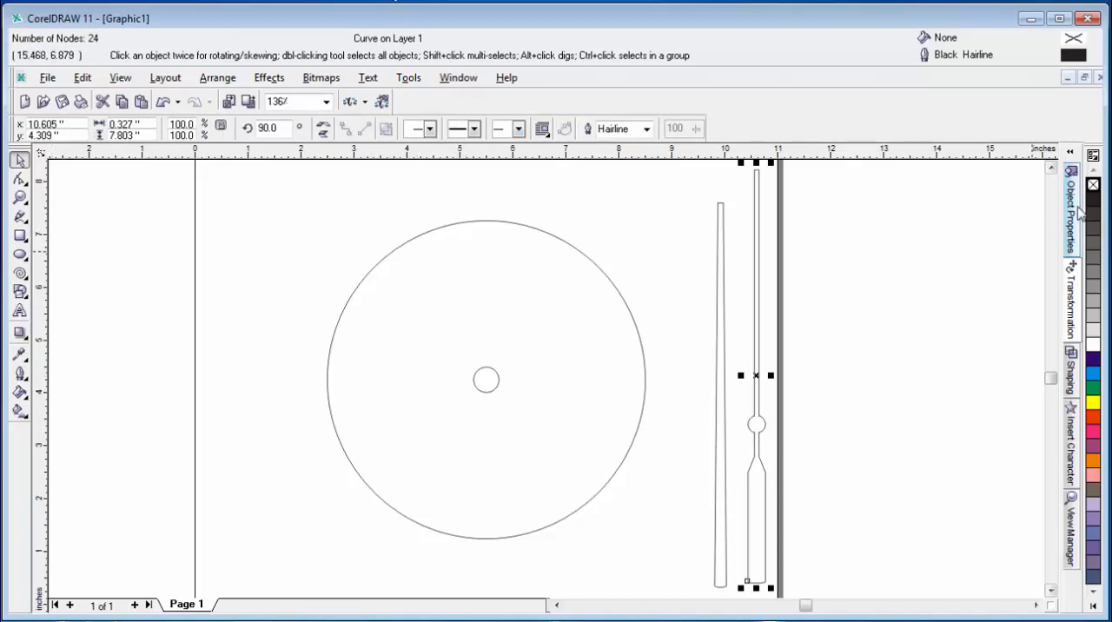
pyautogui.click(1076, 233)
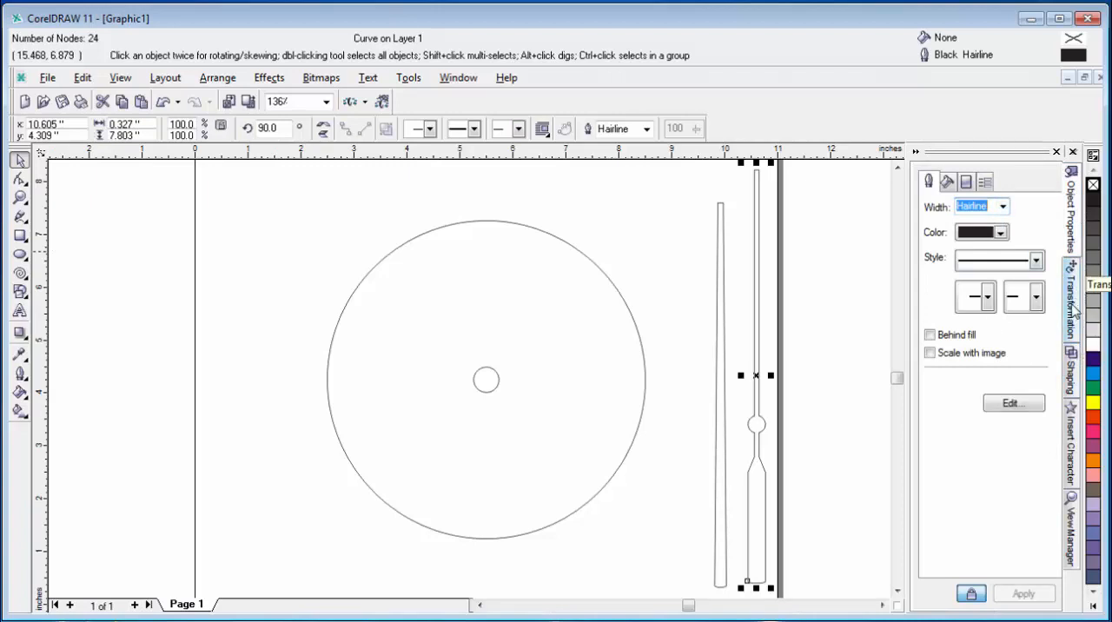
pyautogui.click(1073, 306)
pyautogui.moveTo(987, 233); pyautogui.dragTo(943, 238)
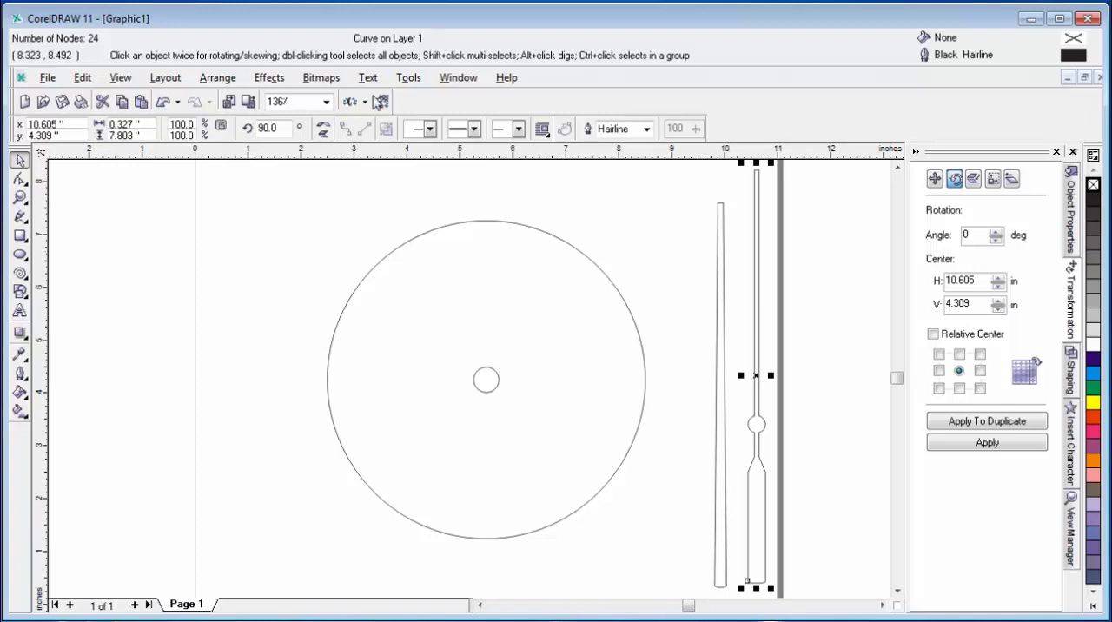
pyautogui.click(20, 216)
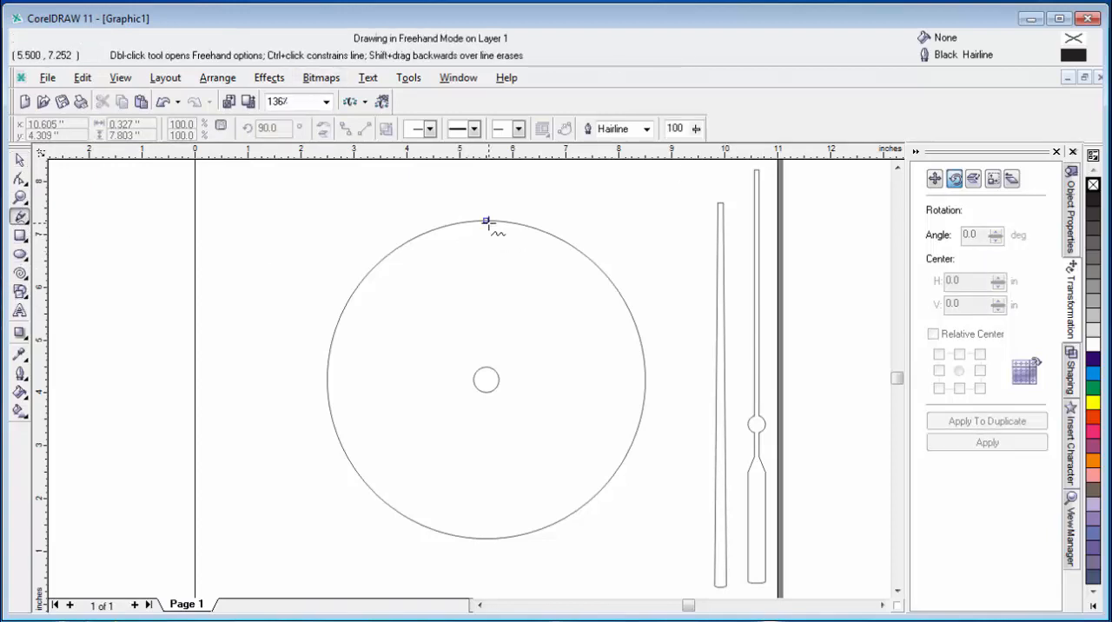
pyautogui.click(485, 222)
pyautogui.click(485, 365)
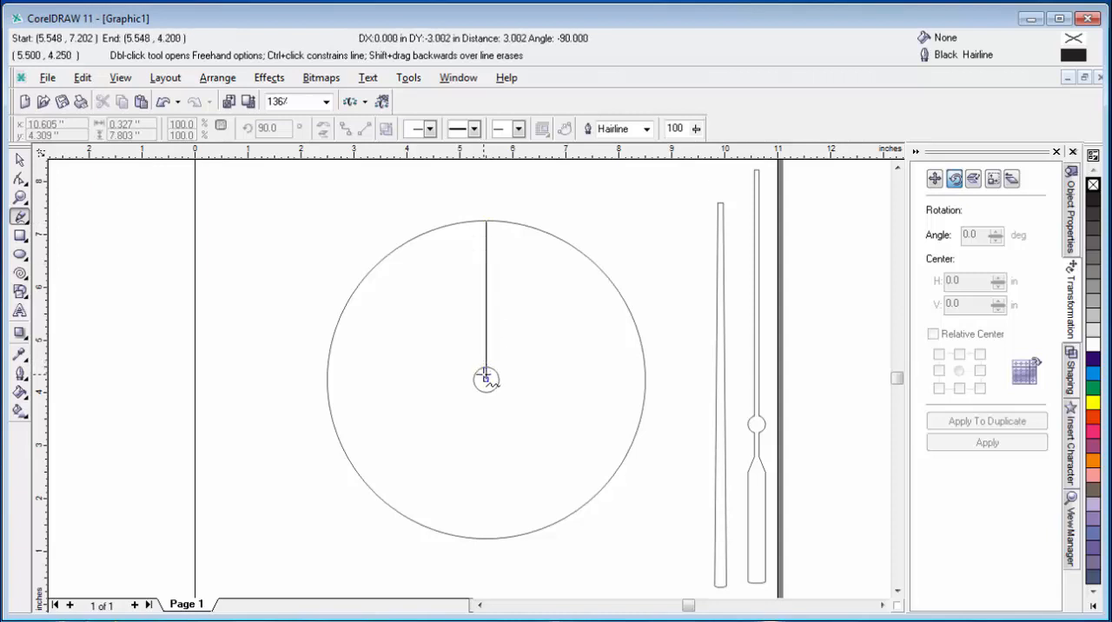
pyautogui.click(485, 380)
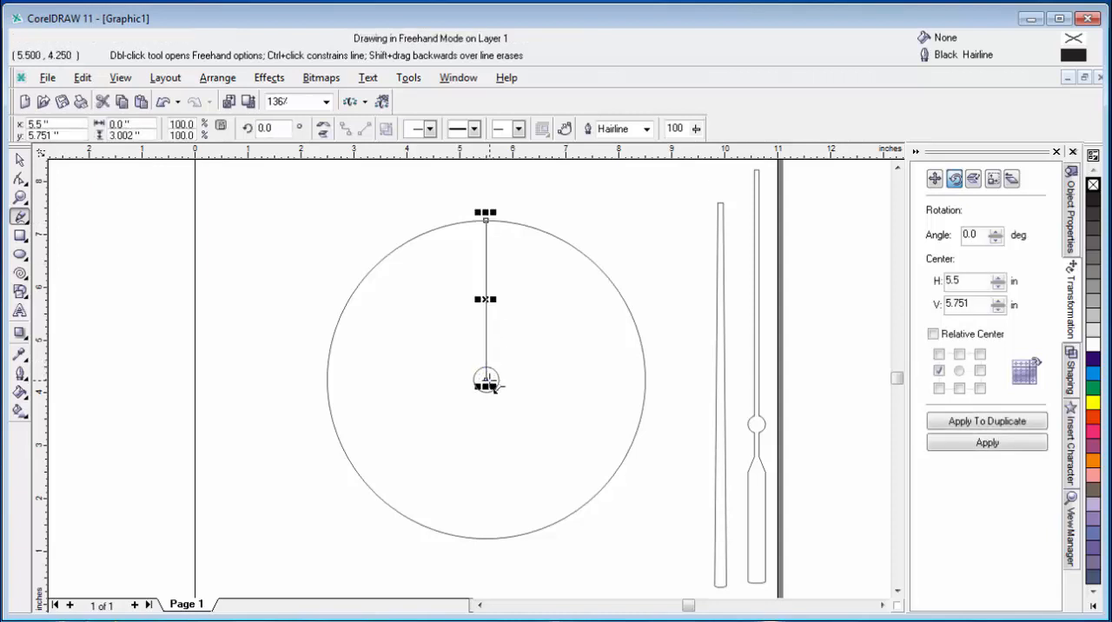
pyautogui.click(486, 380)
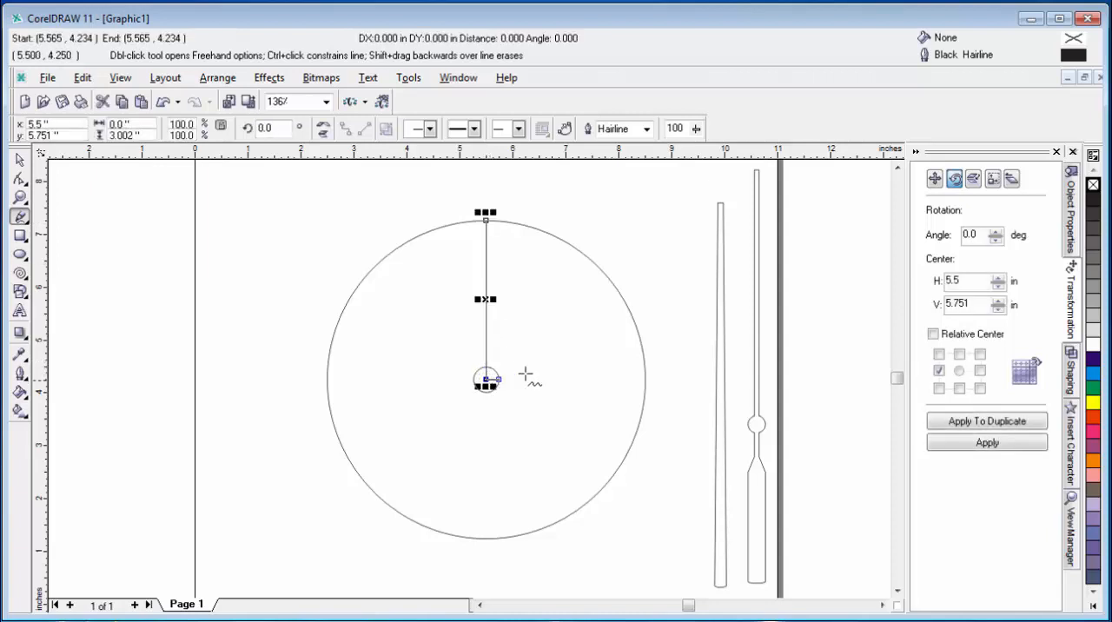
pyautogui.click(644, 380)
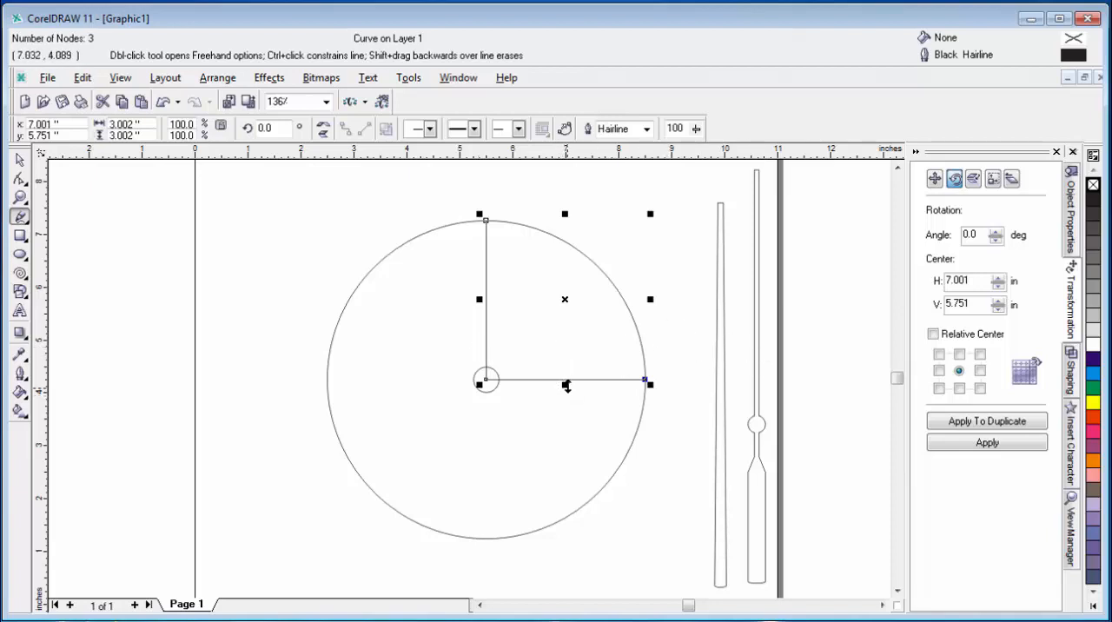
pyautogui.press('Delete')
pyautogui.click(19, 160)
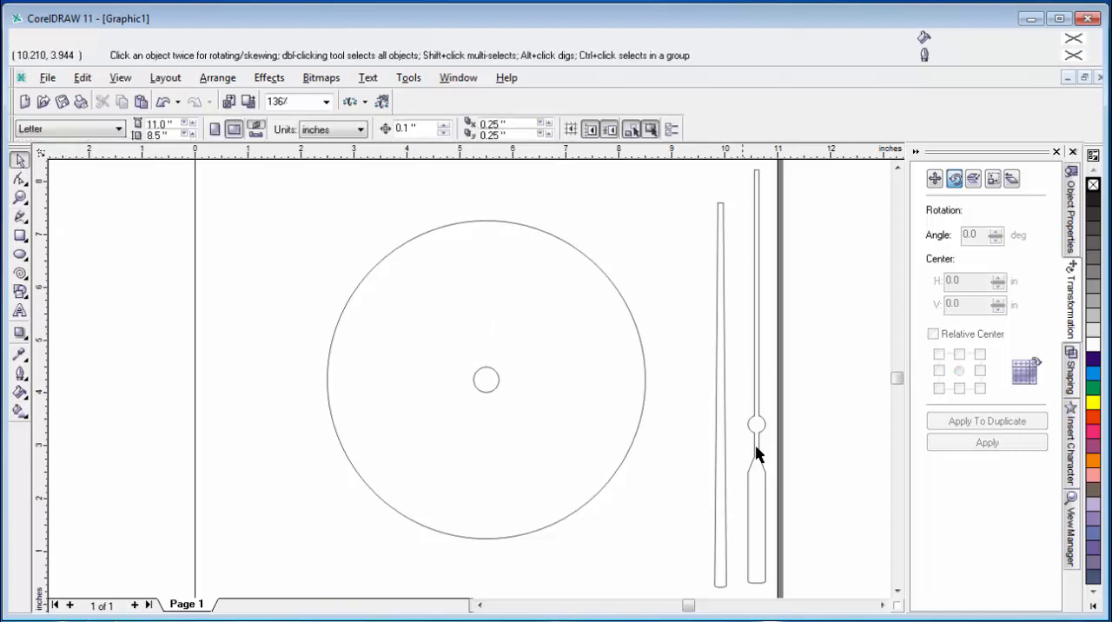
# Step: Draw a vertical line about 0.47 inch long near the page's upper left corner, at about x 0.47, y 6.82 inch
pyautogui.click(721, 443)
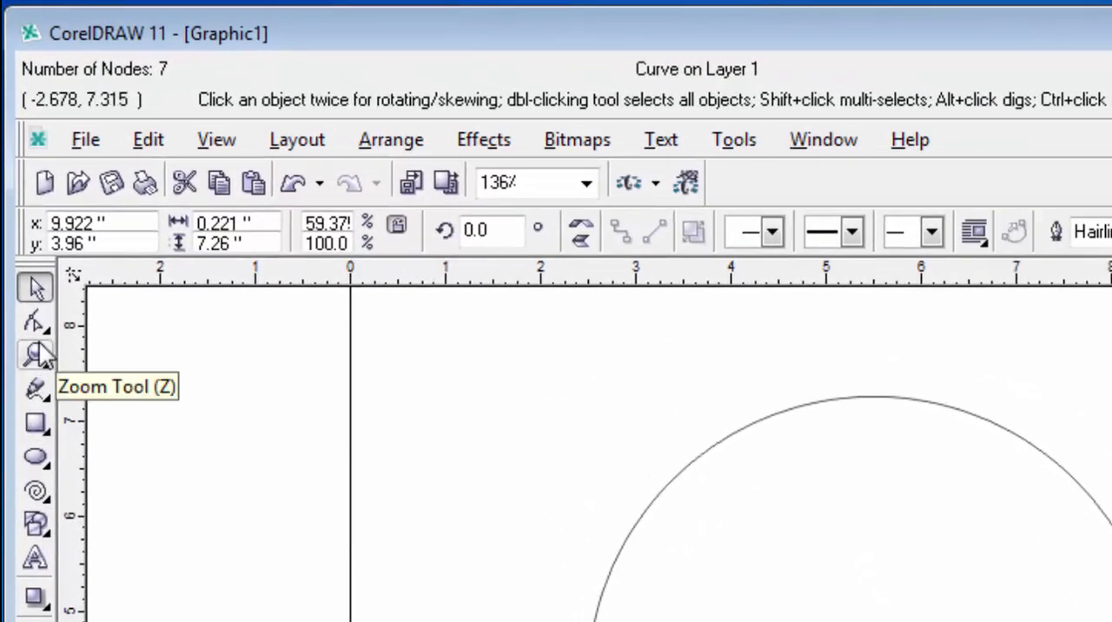
pyautogui.click(35, 389)
pyautogui.click(394, 417)
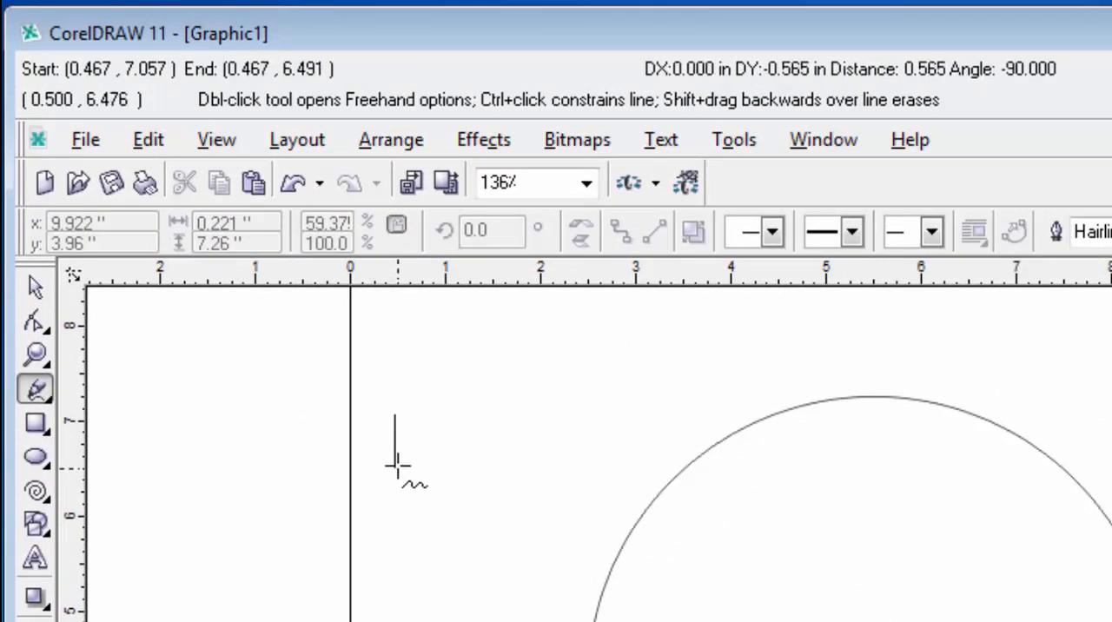
pyautogui.click(394, 458)
pyautogui.click(35, 287)
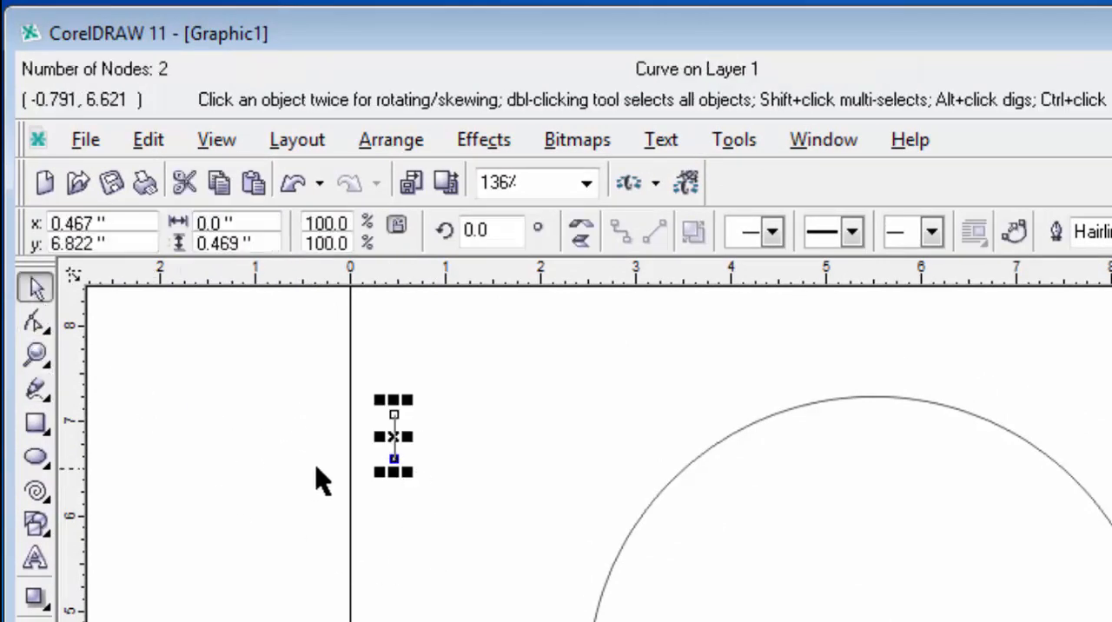
pyautogui.click(315, 469)
pyautogui.moveTo(444, 511); pyautogui.dragTo(326, 383)
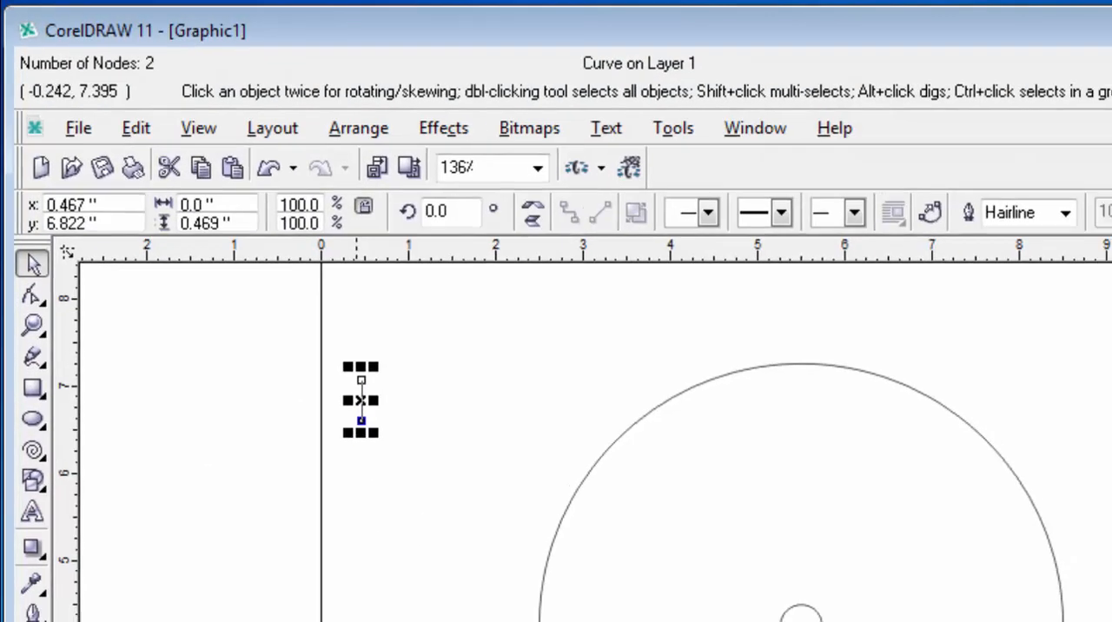
# Step: Set the short vertical line's outline width to 8 pt
pyautogui.click(971, 193)
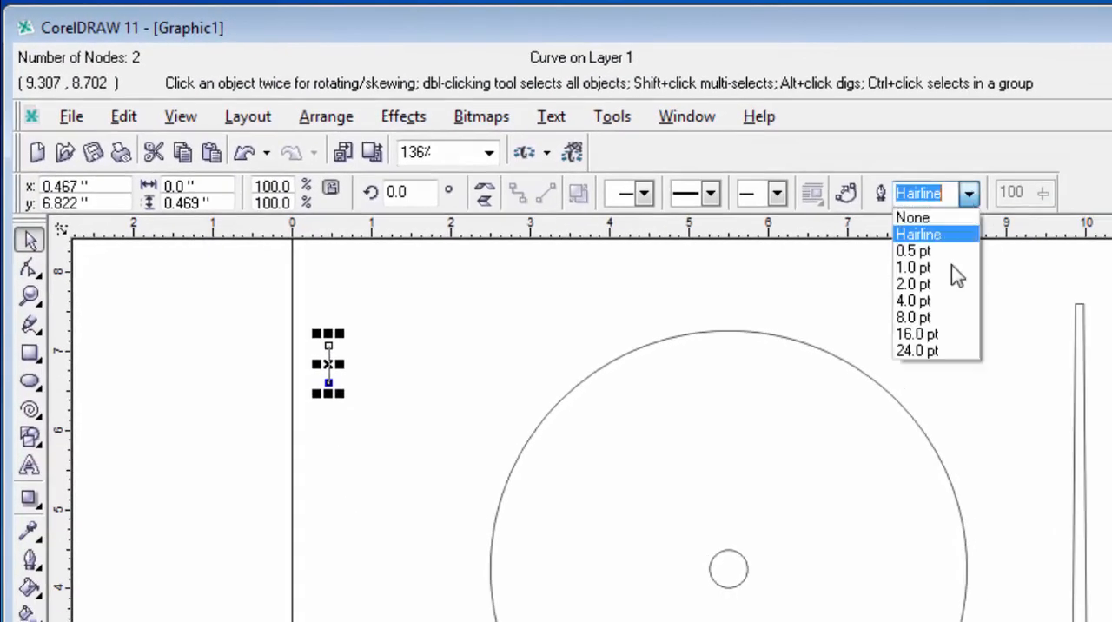
pyautogui.click(937, 319)
pyautogui.click(325, 405)
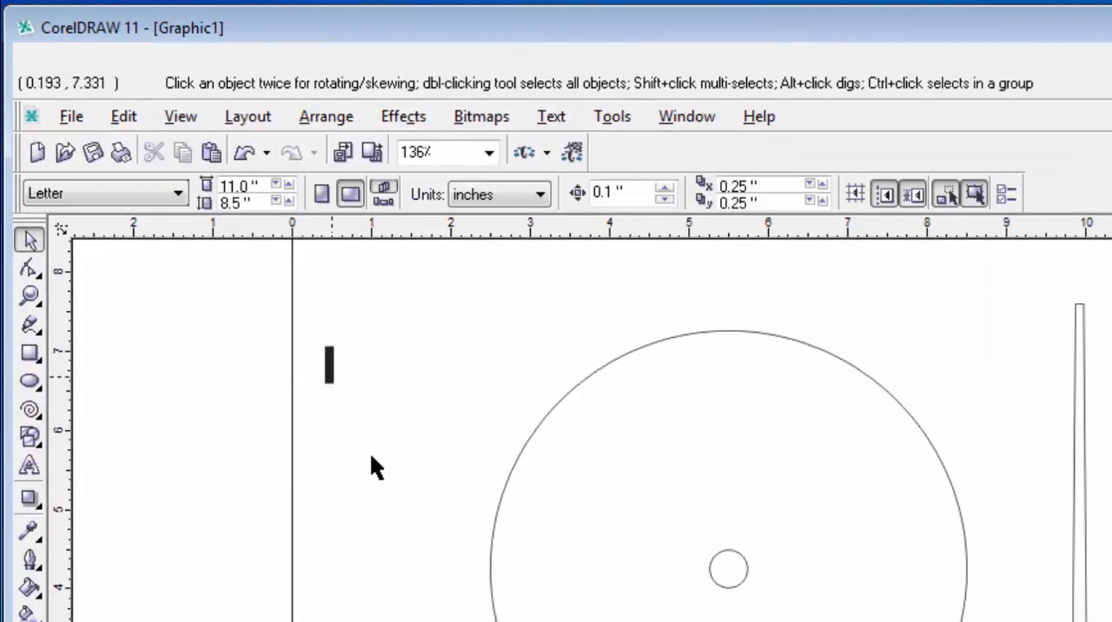
pyautogui.moveTo(307, 324); pyautogui.dragTo(371, 454)
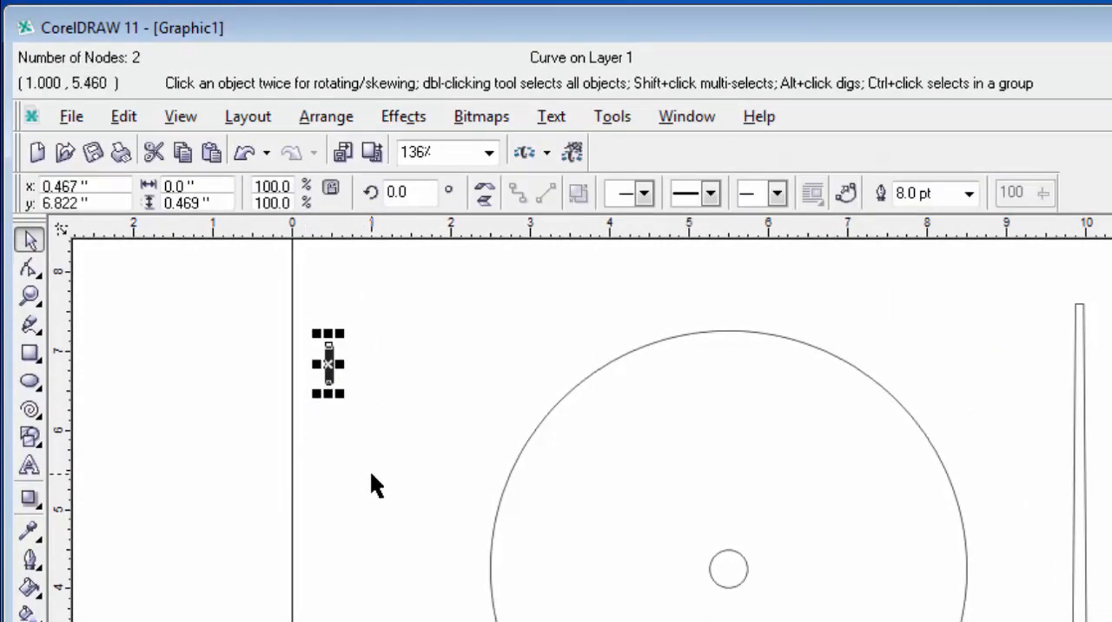
# Step: Give the short vertical line's outline rounded line caps and beveled corners
pyautogui.hotkey('shift', 'F2')
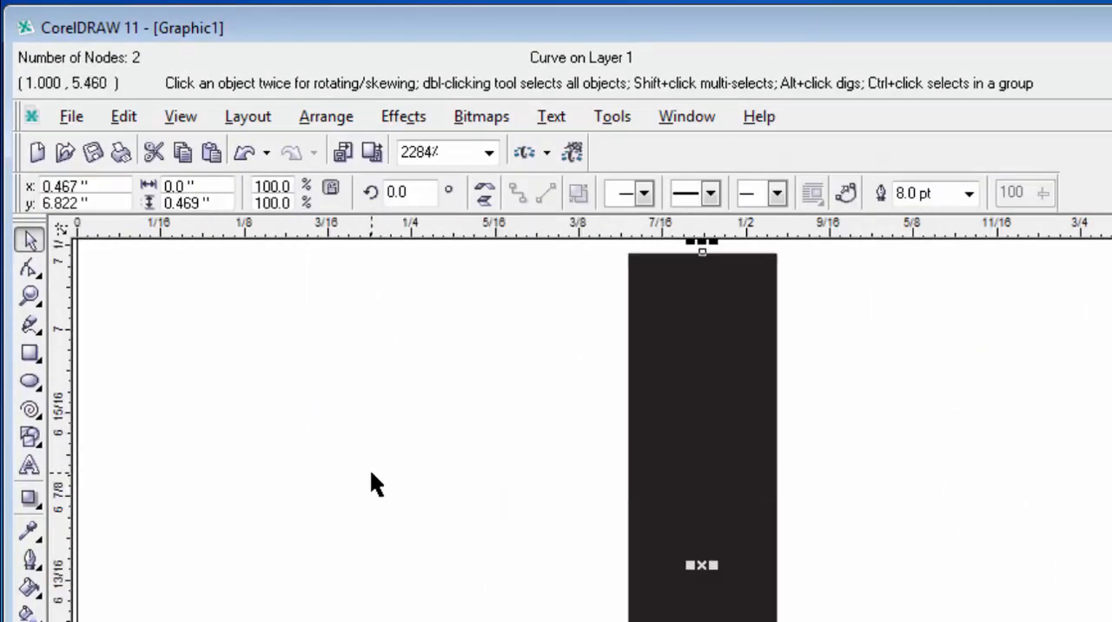
pyautogui.press('F3')
pyautogui.click(536, 443)
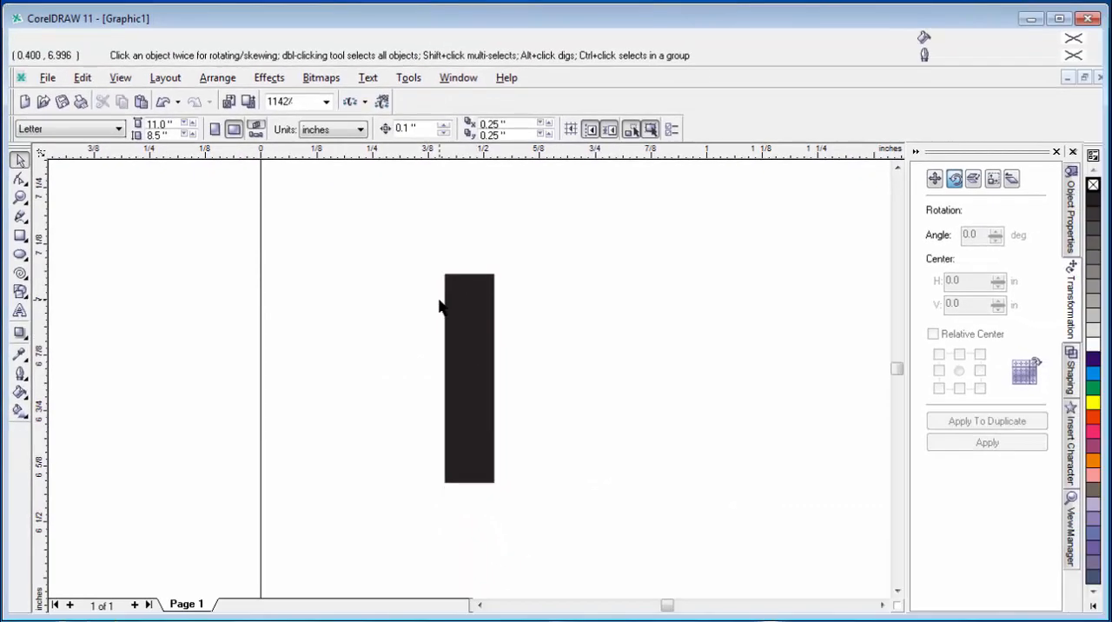
pyautogui.click(487, 351)
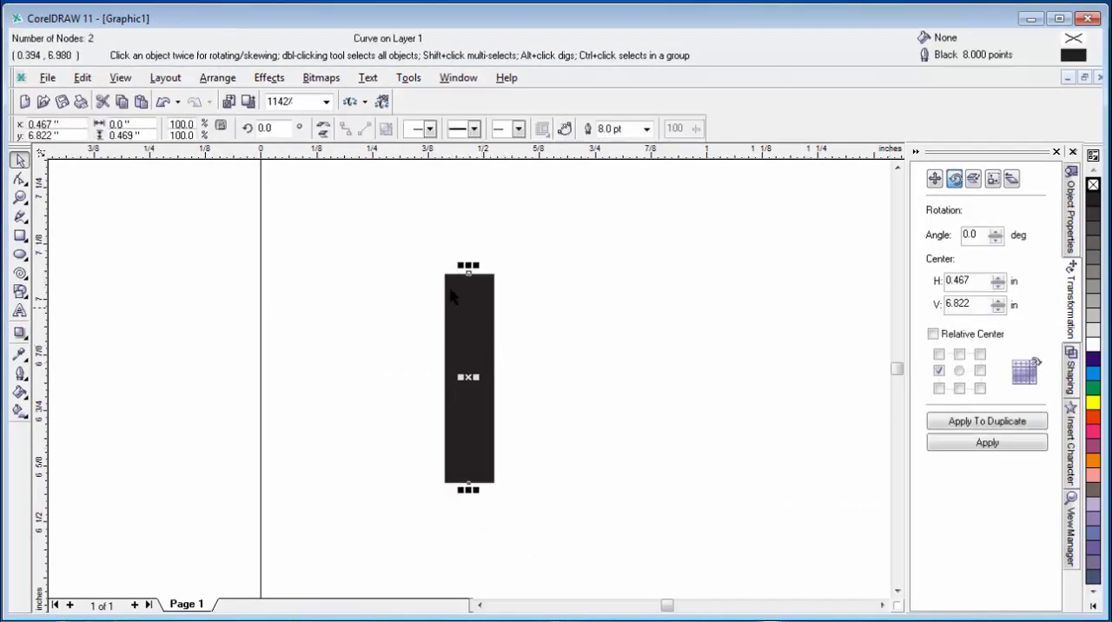
pyautogui.click(1071, 202)
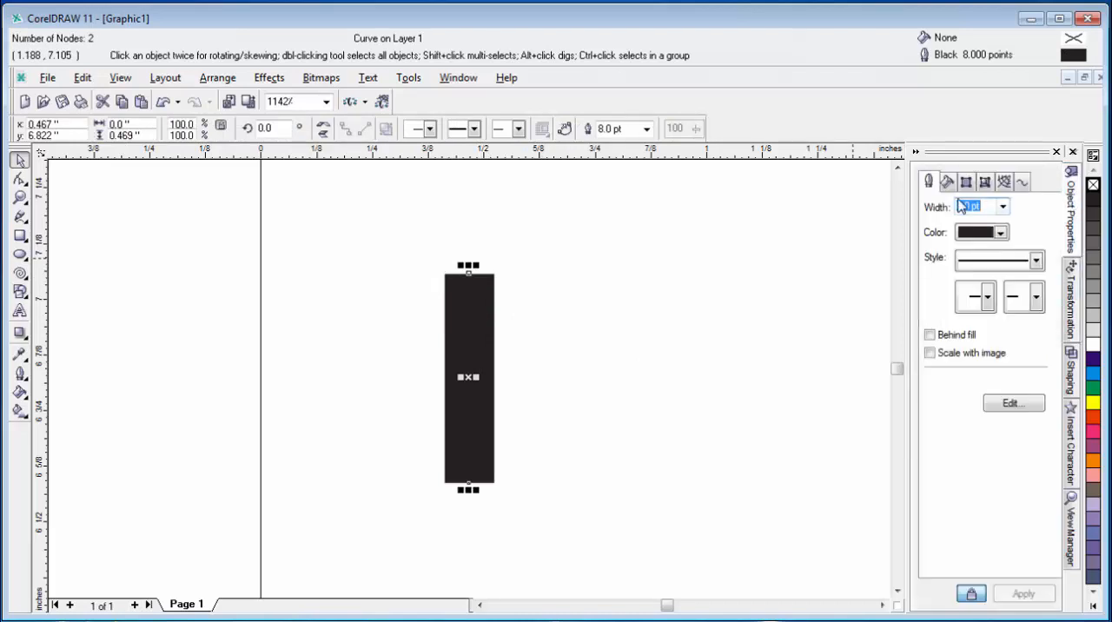
pyautogui.click(1009, 405)
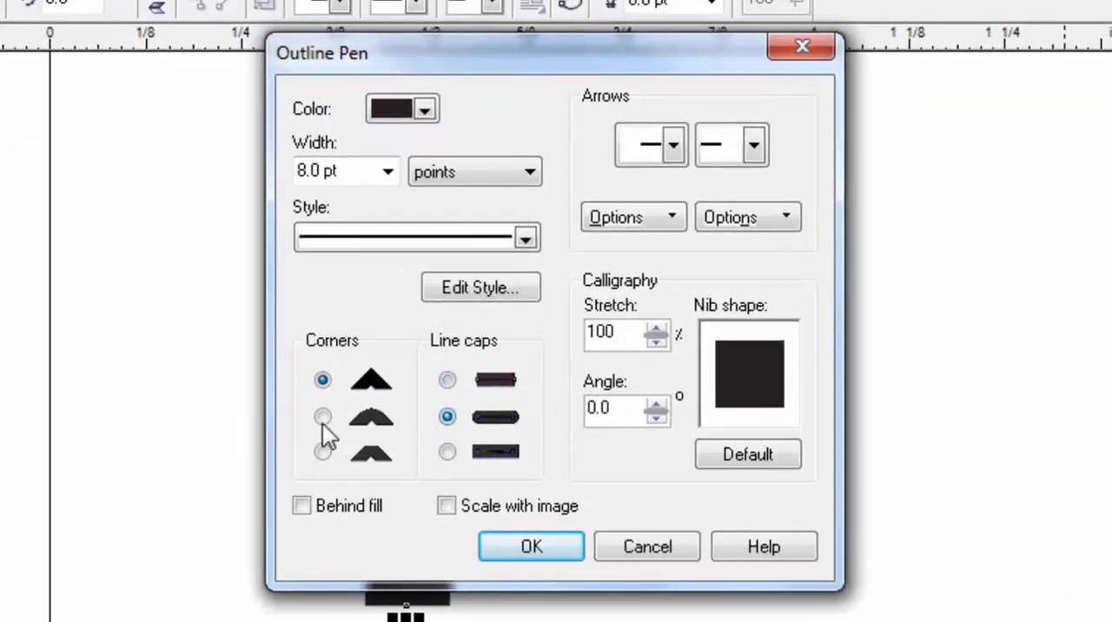
pyautogui.click(323, 452)
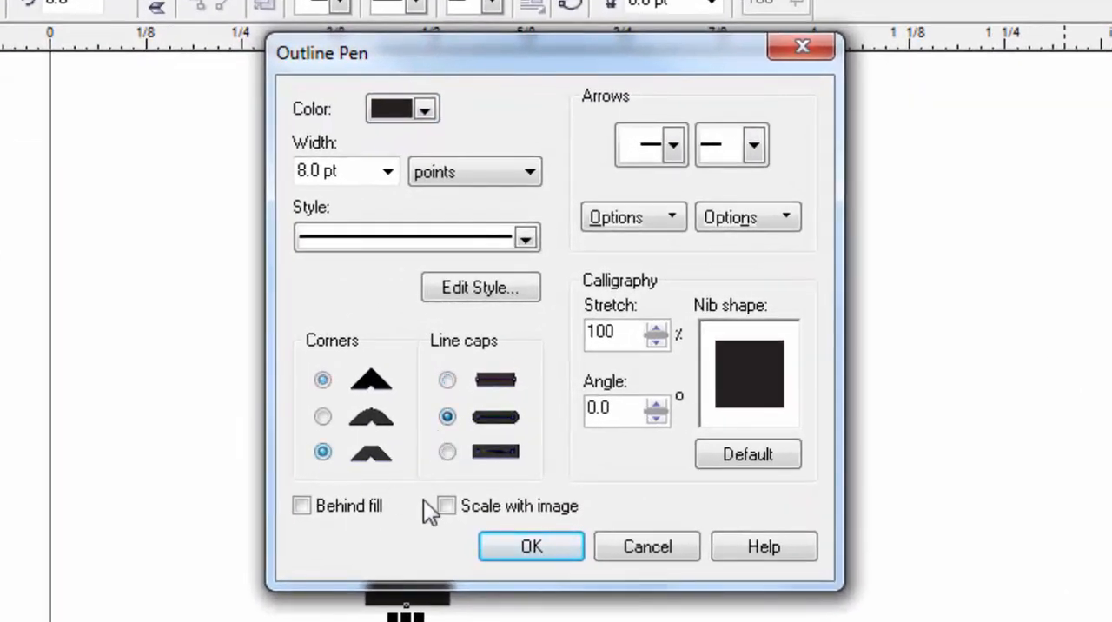
pyautogui.click(532, 546)
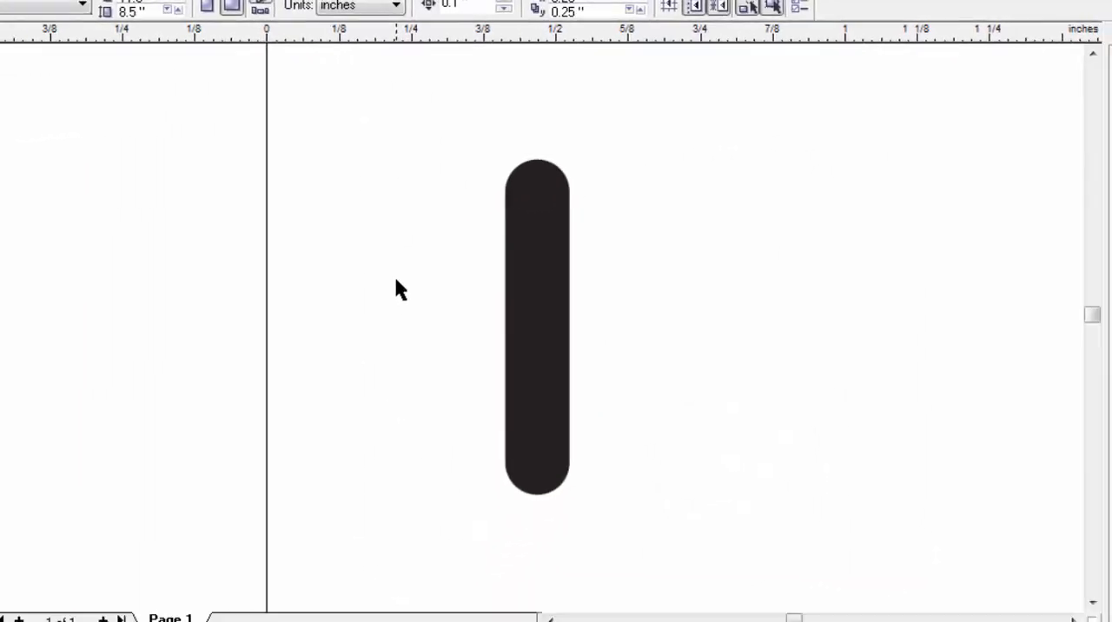
# Step: Set the short vertical line's outline width to 4 pt
pyautogui.press('F4')
pyautogui.moveTo(147, 114); pyautogui.dragTo(229, 205)
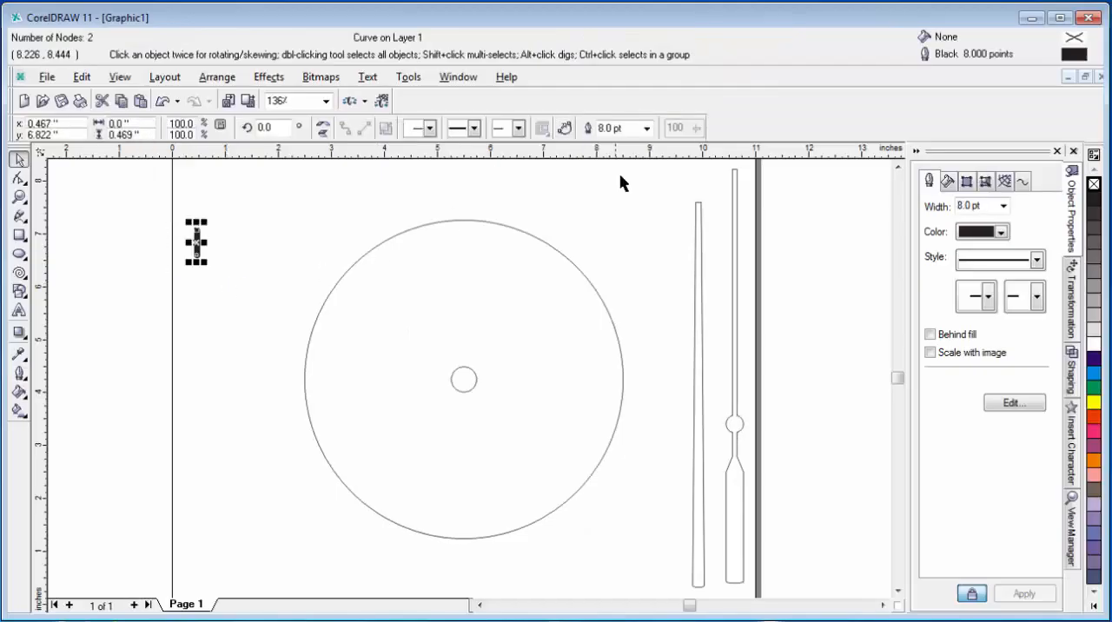
pyautogui.click(646, 128)
pyautogui.click(621, 198)
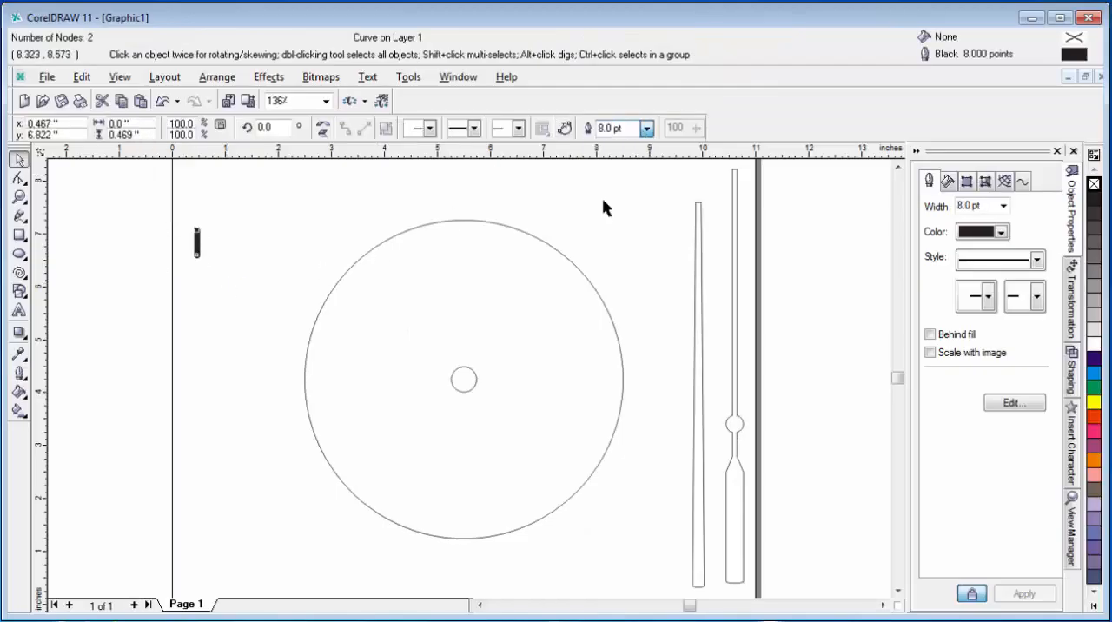
pyautogui.click(243, 339)
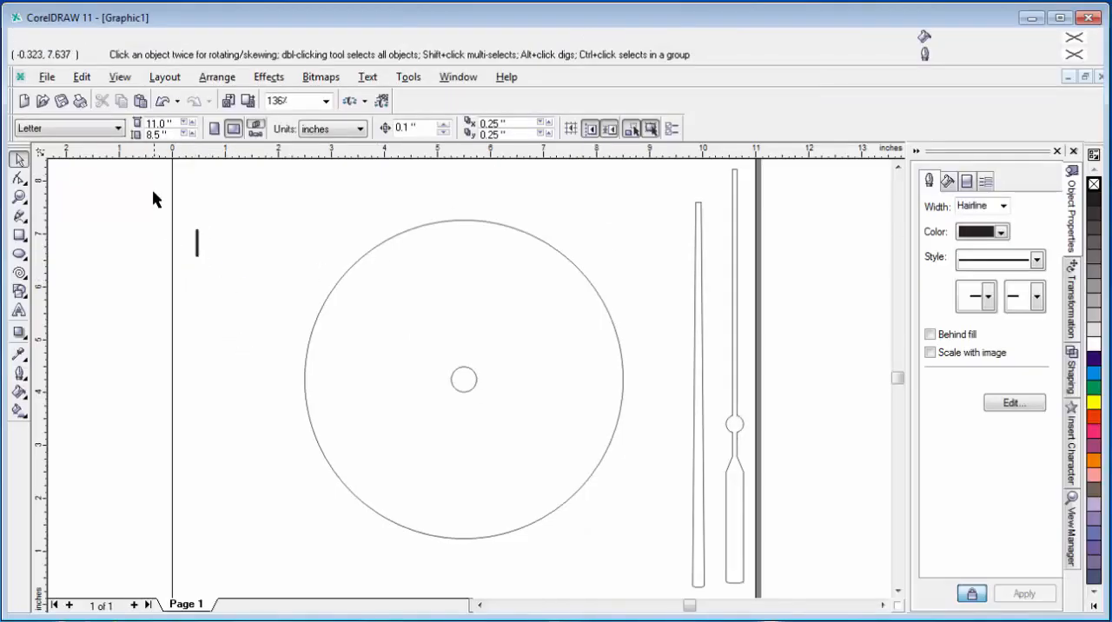
pyautogui.moveTo(154, 196); pyautogui.dragTo(243, 338)
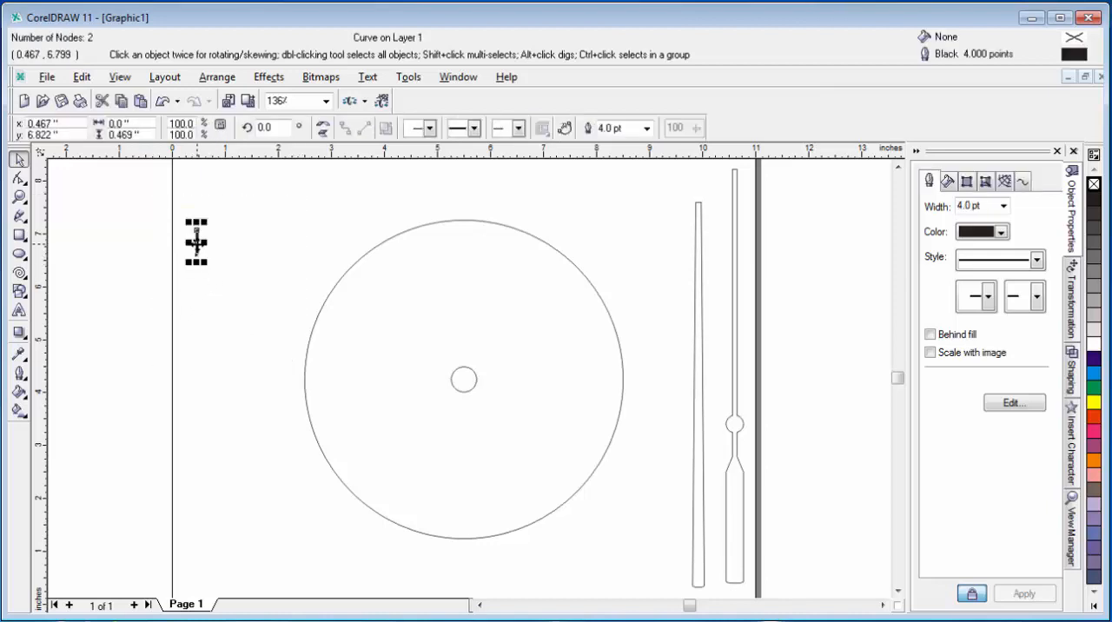
# Step: Move the short line closer to the large circle, to about y 6.71 inch, and center it horizontally on that circle
pyautogui.moveTo(197, 244); pyautogui.dragTo(278, 250)
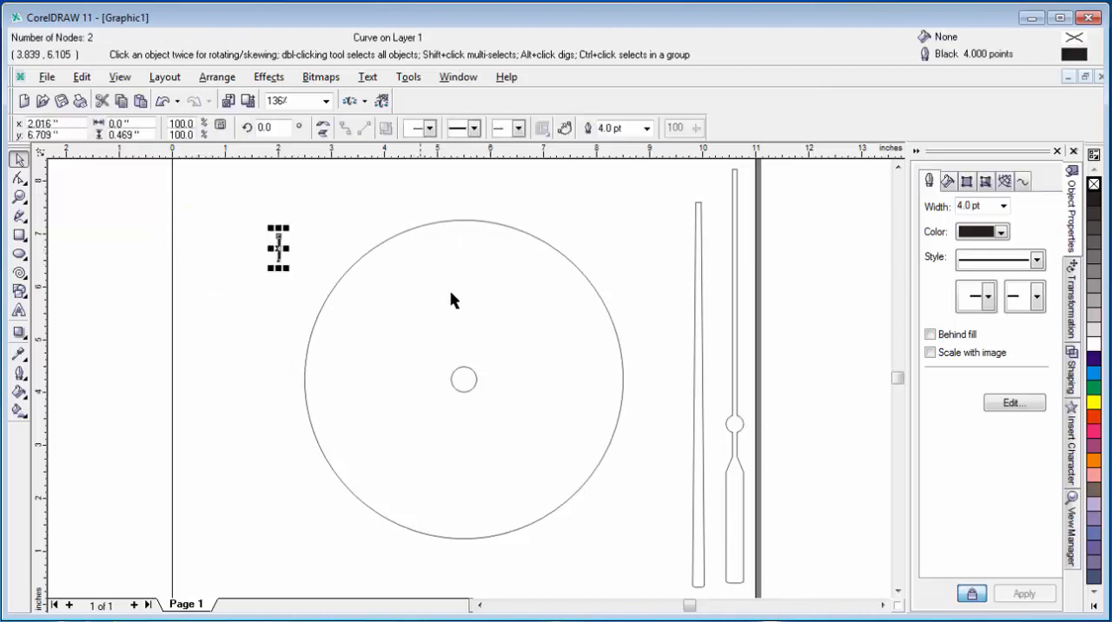
pyautogui.keyDown('shift'); pyautogui.click(449, 303); pyautogui.keyUp('shift')
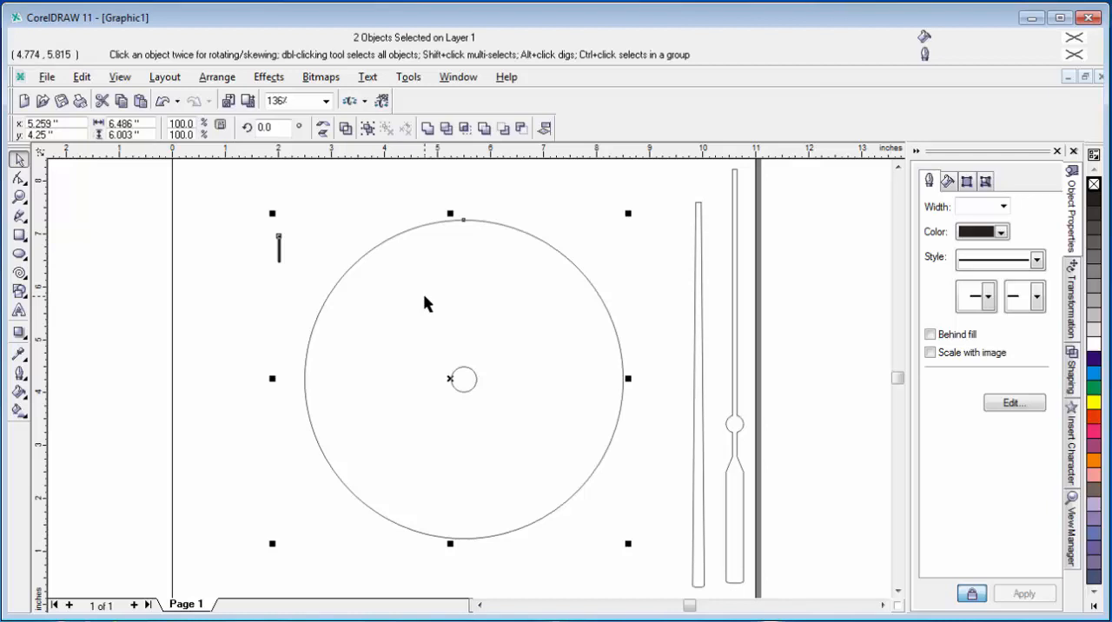
pyautogui.press('c')
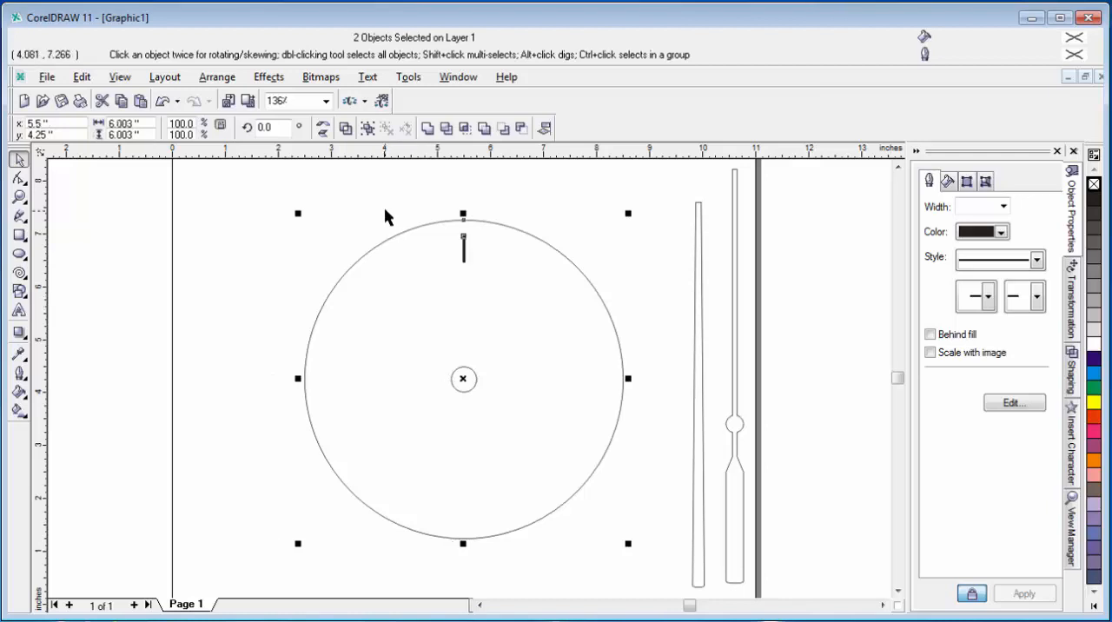
# Step: Align the short line's upper end with the top of the large circle and move its rotation center to the small circle's center
pyautogui.click(261, 236)
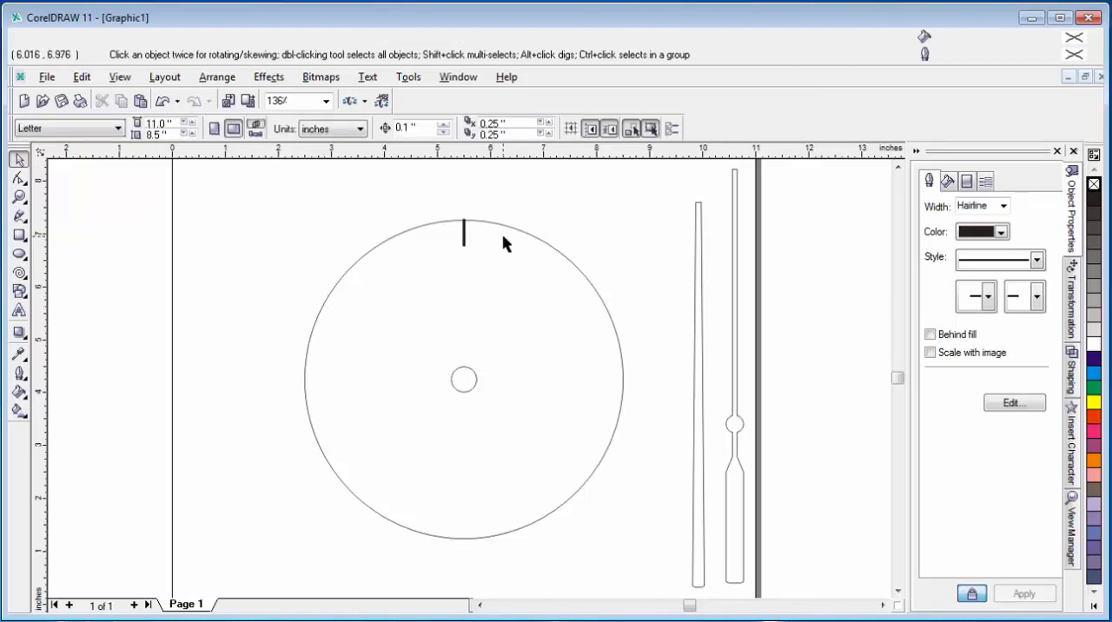
pyautogui.click(465, 238)
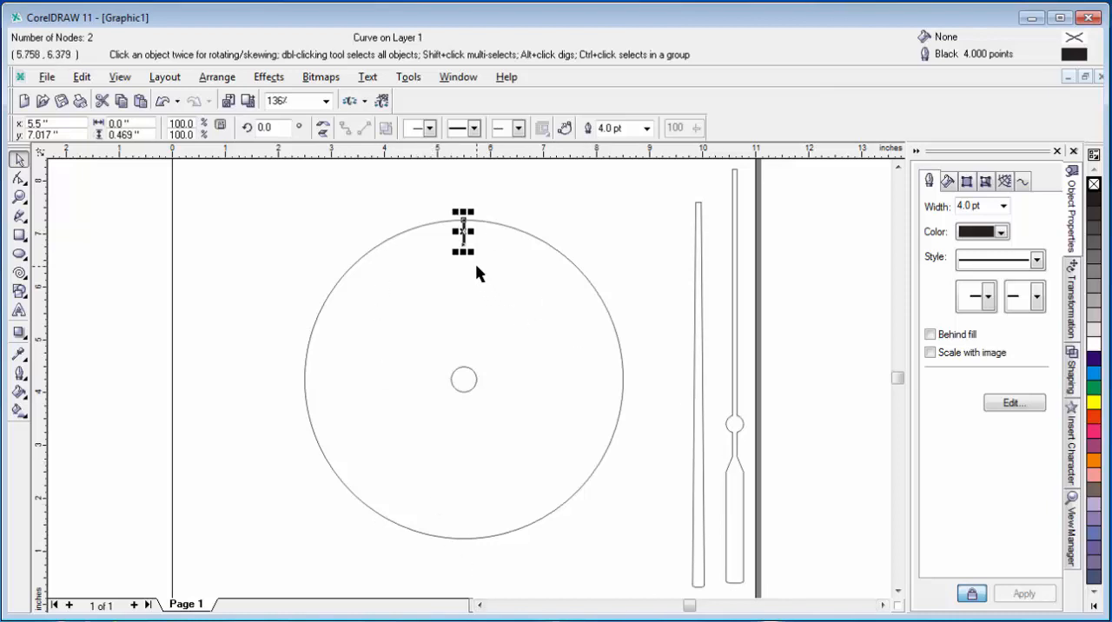
pyautogui.click(463, 389)
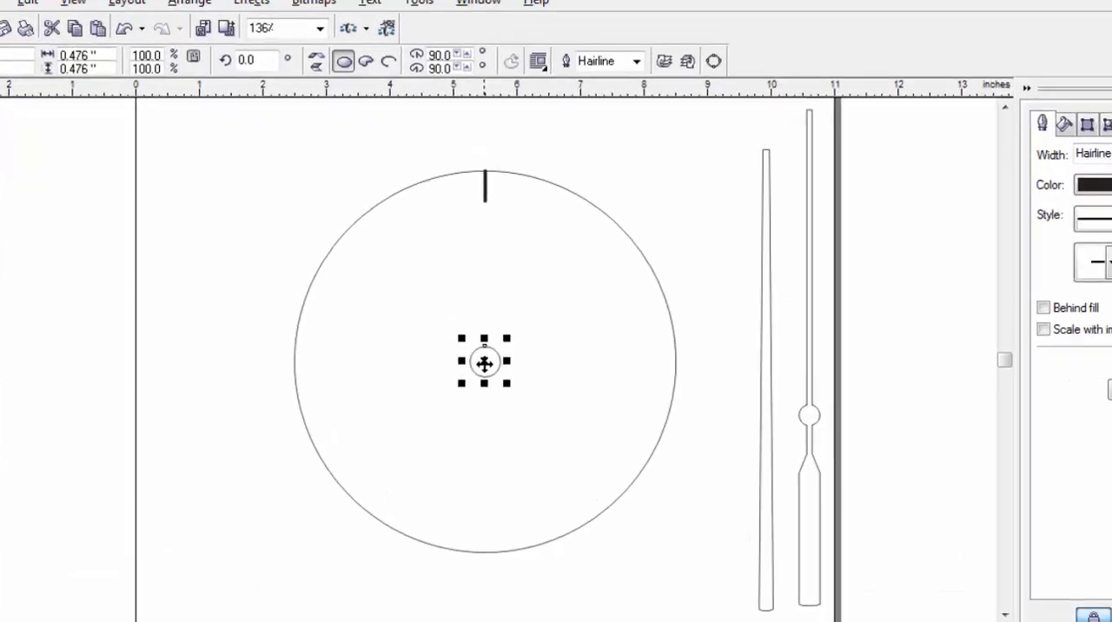
pyautogui.click(463, 382)
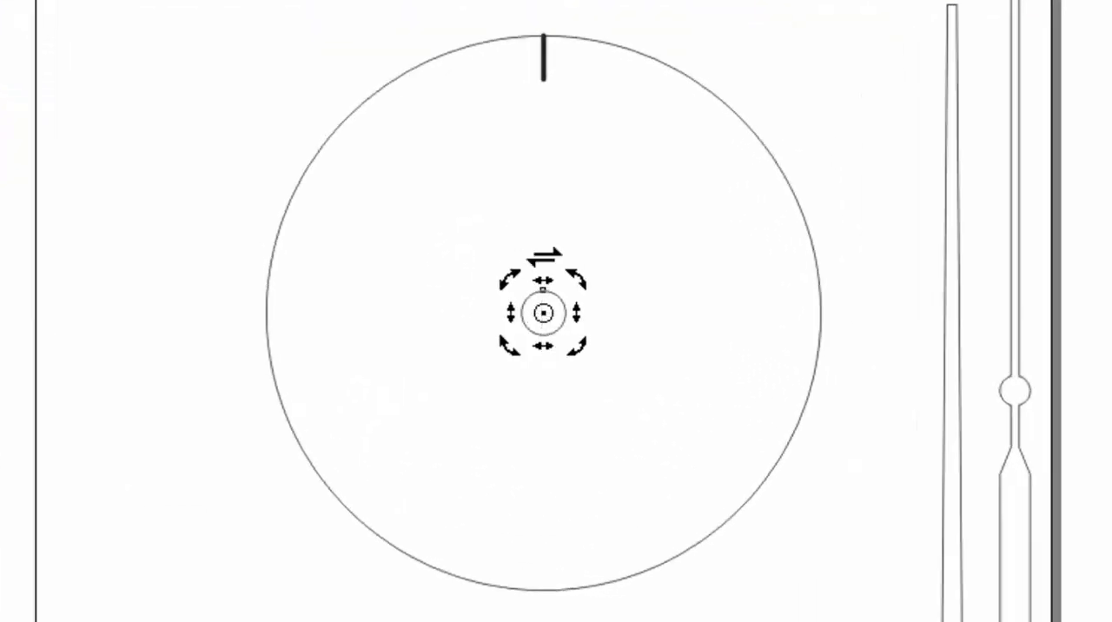
pyautogui.click(543, 66)
pyautogui.click(542, 61)
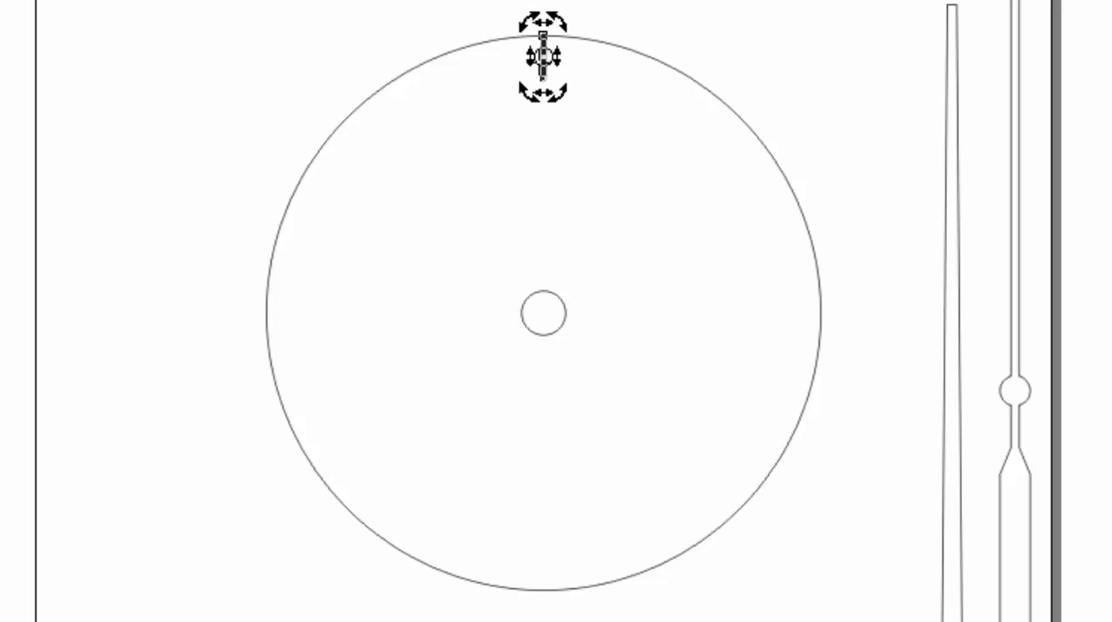
pyautogui.moveTo(543, 56); pyautogui.dragTo(542, 312)
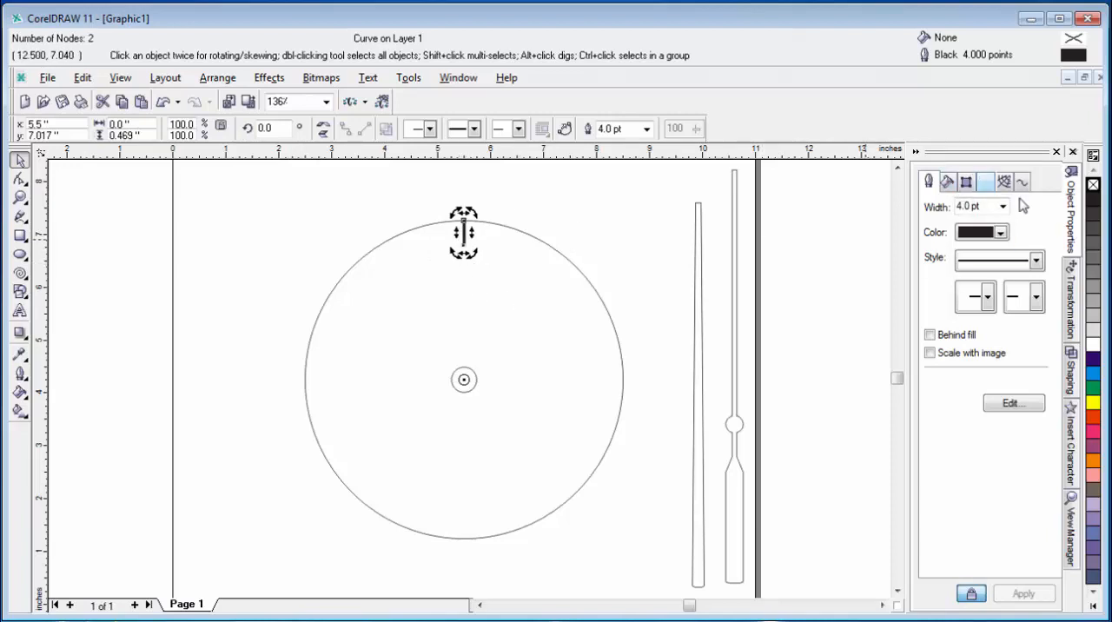
# Step: Rotate eleven successive duplicates of the tick mark by 30 degrees each around the clock center at H 5.5, V 4.25 inches
pyautogui.click(1073, 393)
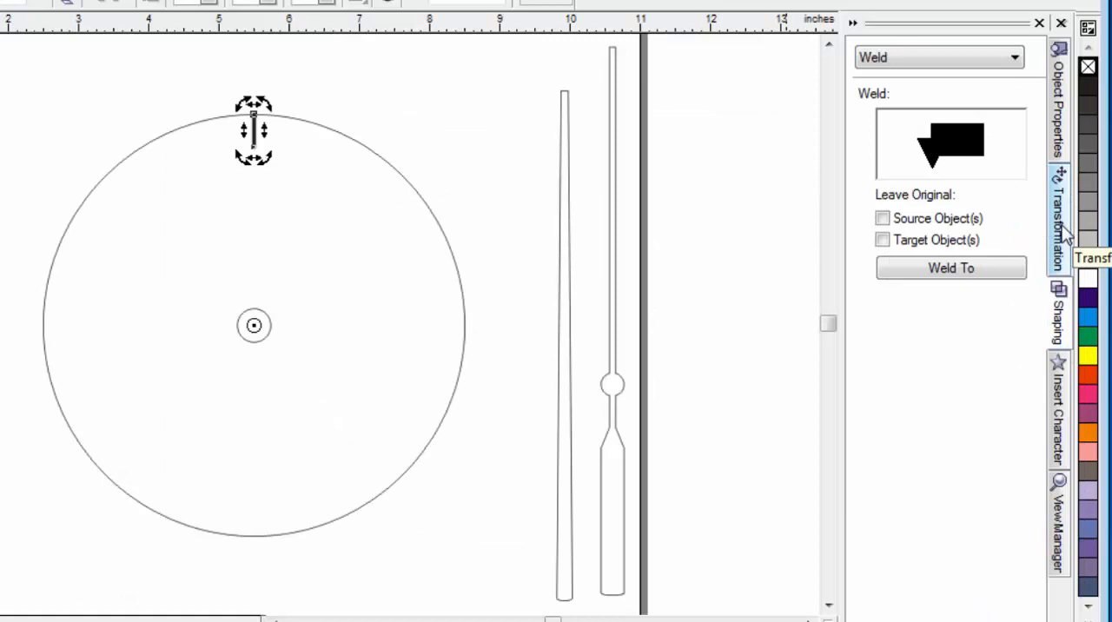
pyautogui.click(1067, 233)
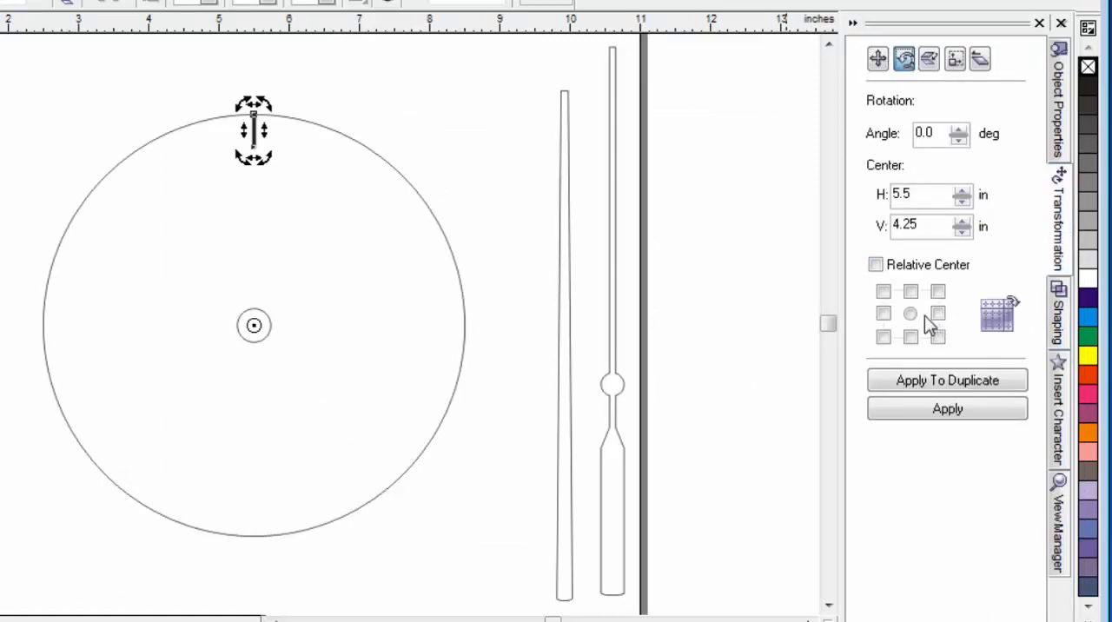
pyautogui.doubleClick(937, 133)
pyautogui.write('30')
pyautogui.click(967, 389)
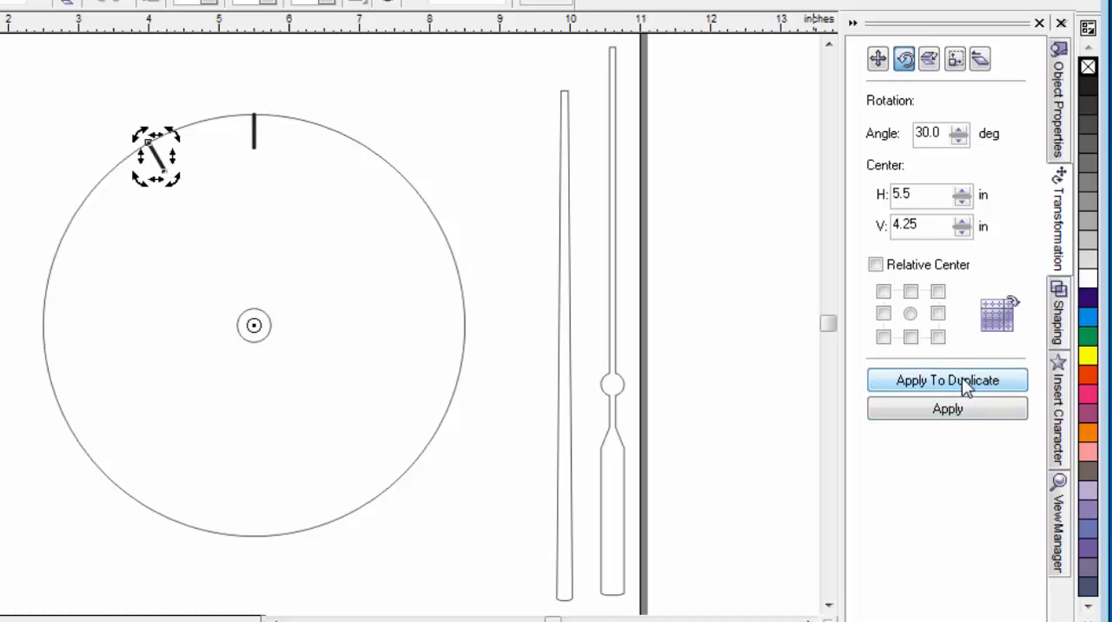
pyautogui.click(961, 377)
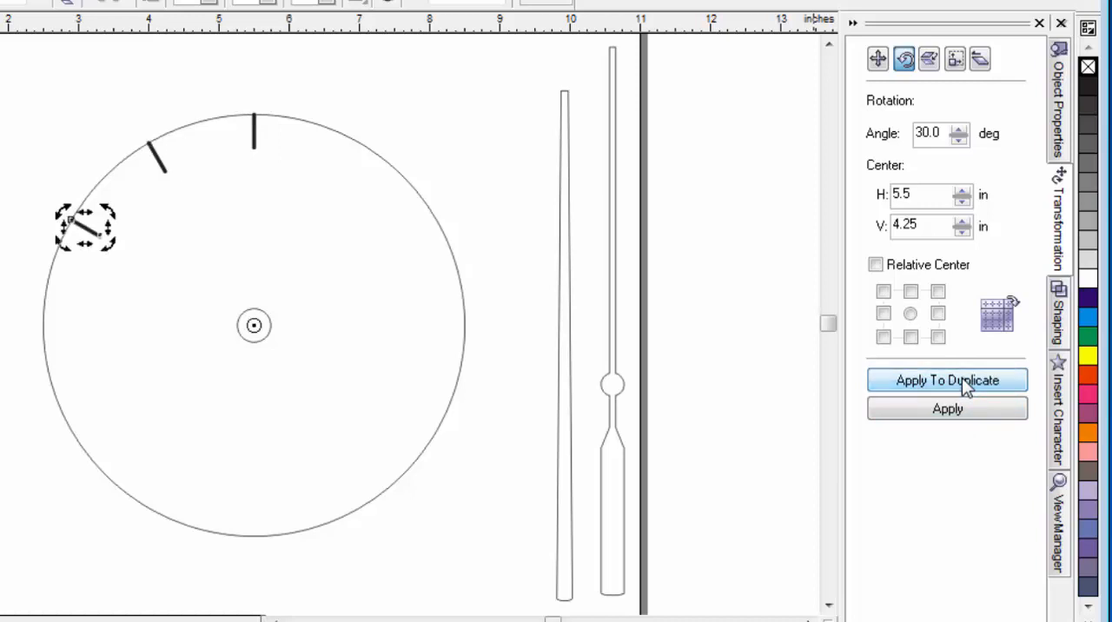
pyautogui.click(961, 377)
pyautogui.click(962, 377)
pyautogui.click(961, 377)
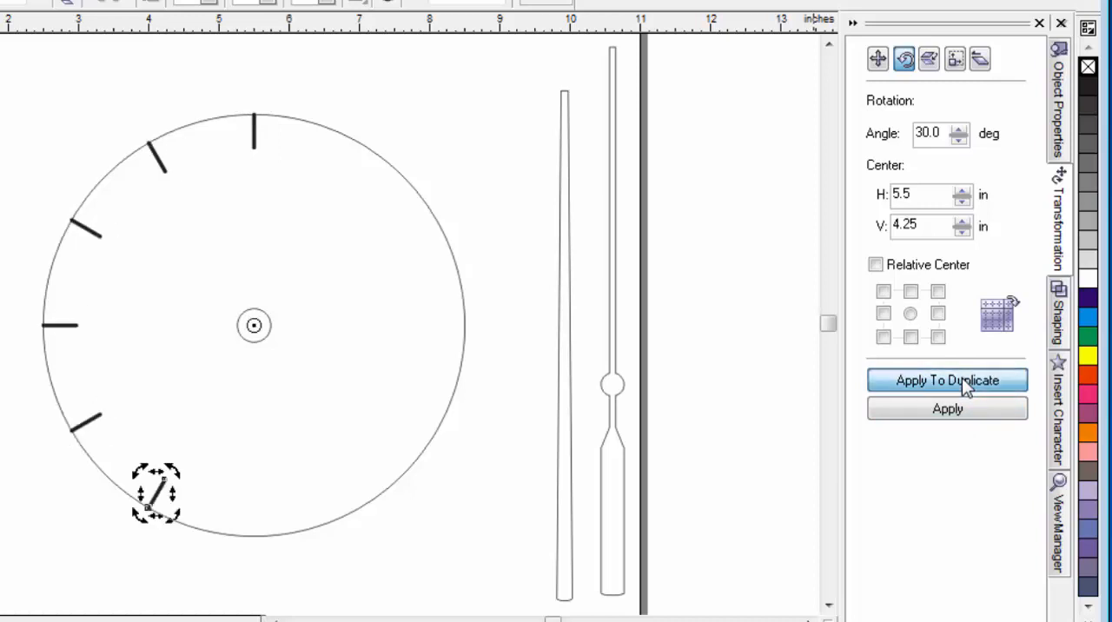
pyautogui.click(962, 377)
pyautogui.click(961, 377)
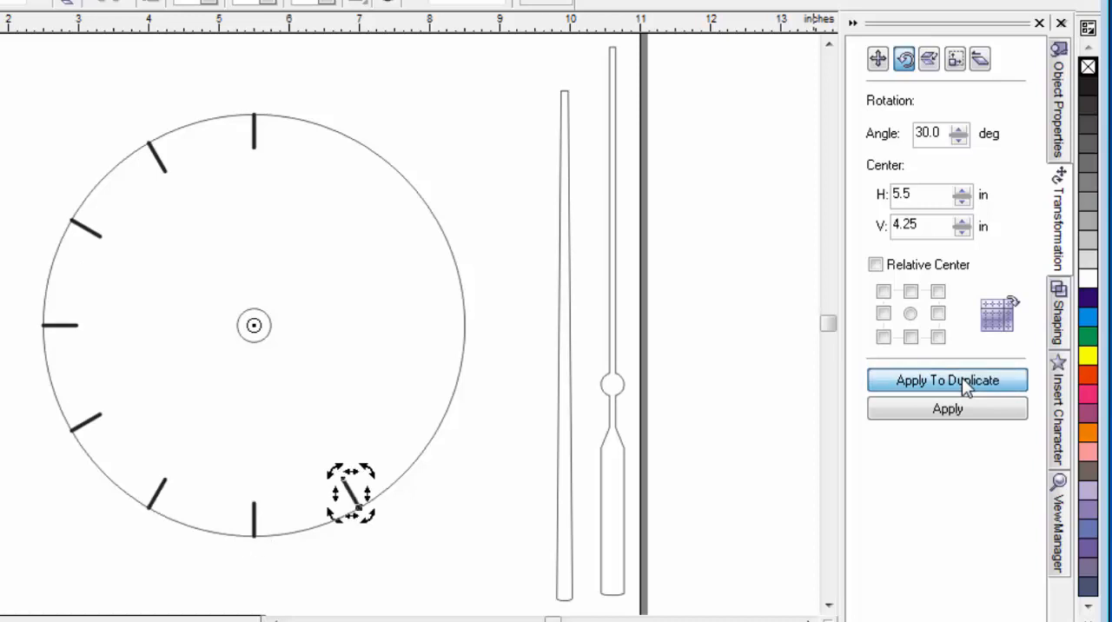
pyautogui.click(962, 377)
pyautogui.click(962, 377)
pyautogui.click(962, 377)
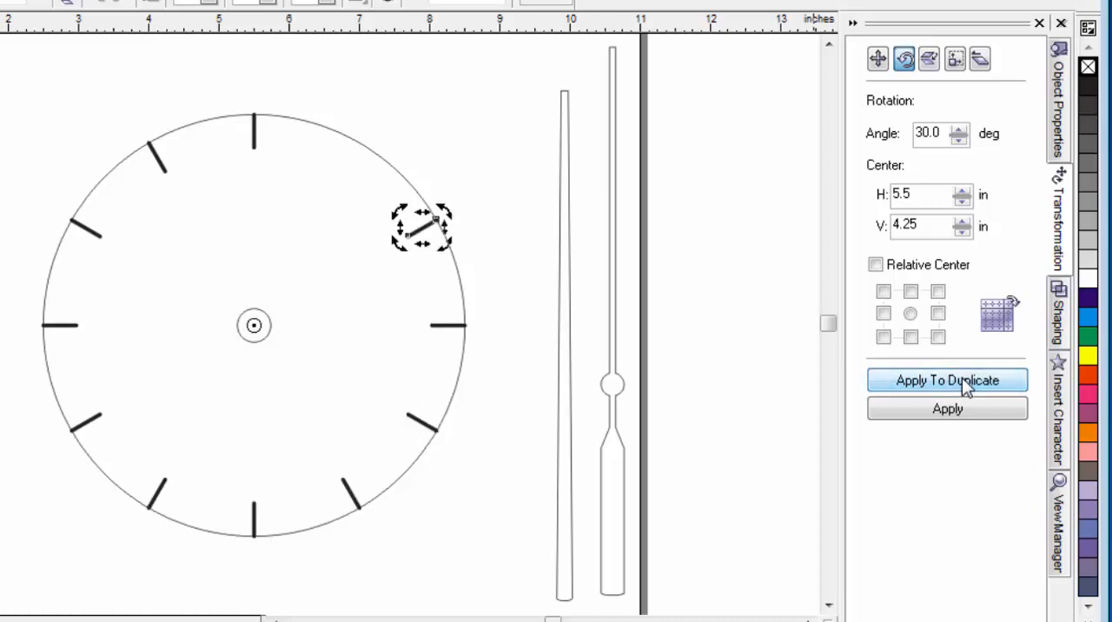
pyautogui.click(962, 377)
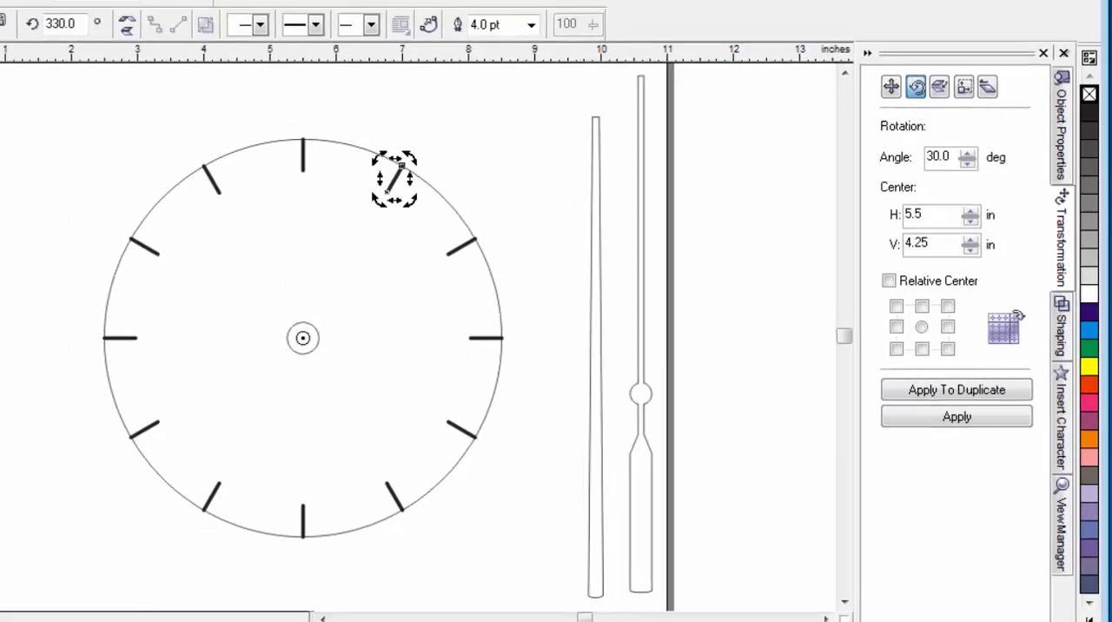
pyautogui.click(10, 184)
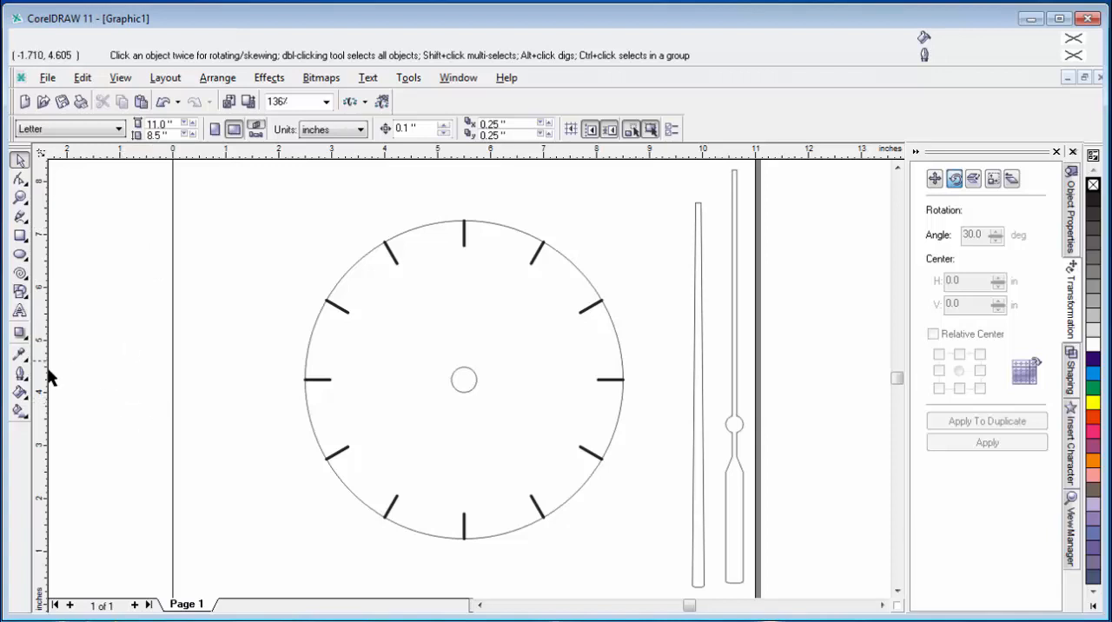
# Step: Draw a vertical straight line about 0.29 inch long on the empty page area to the upper left of the large circle
pyautogui.click(19, 217)
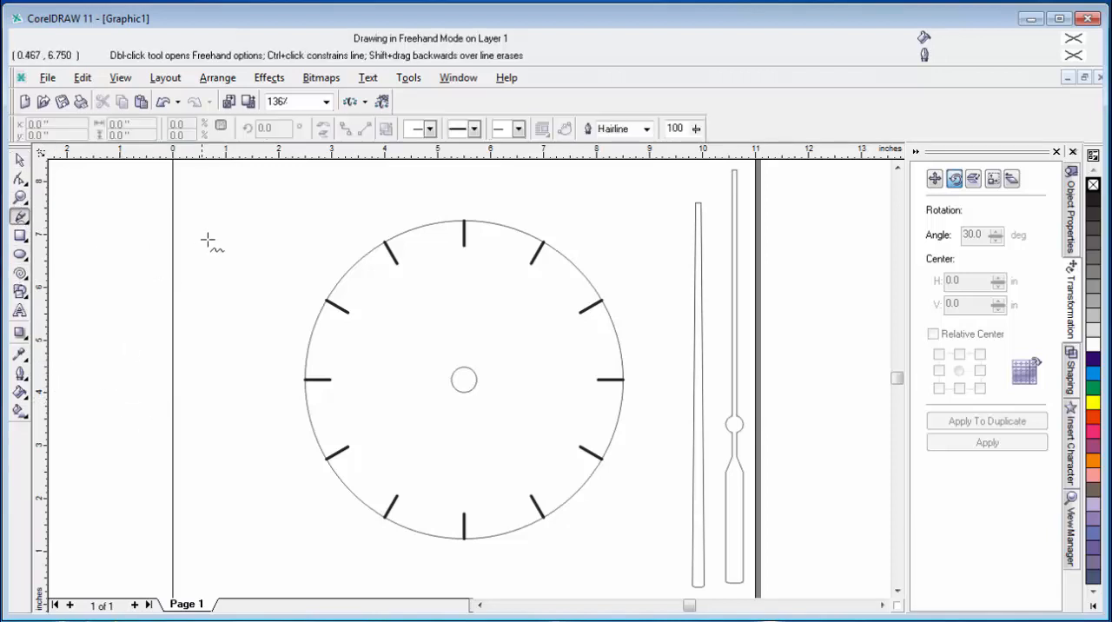
pyautogui.click(211, 223)
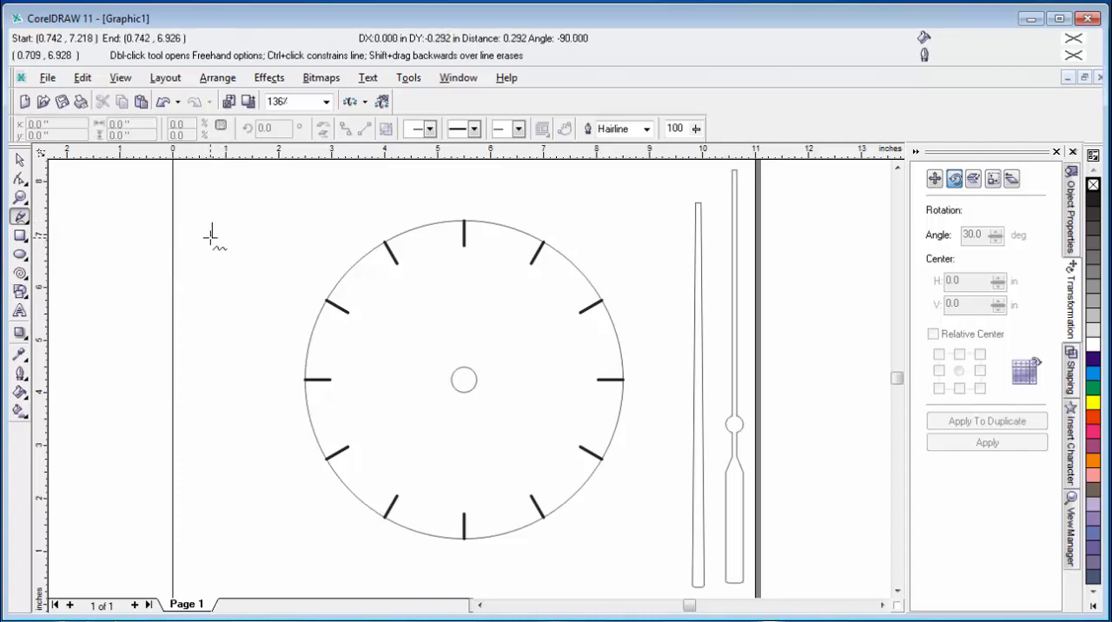
pyautogui.click(210, 236)
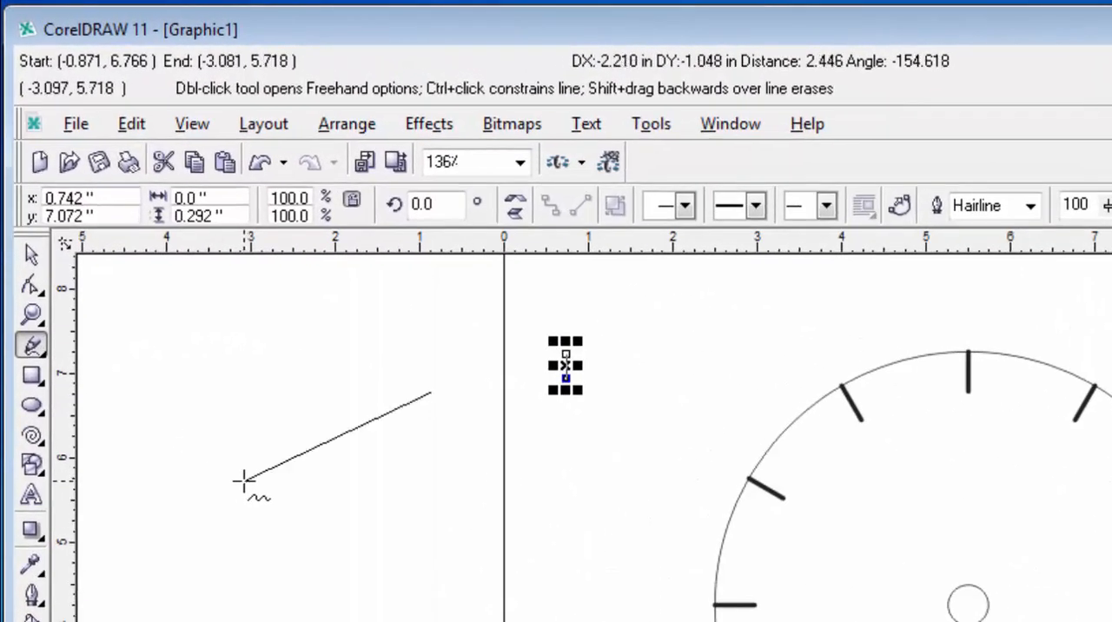
pyautogui.press('Escape')
# Step: Set the new short line's outline width to 2 pt
pyautogui.click(31, 239)
pyautogui.moveTo(515, 317); pyautogui.dragTo(613, 427)
pyautogui.click(1030, 206)
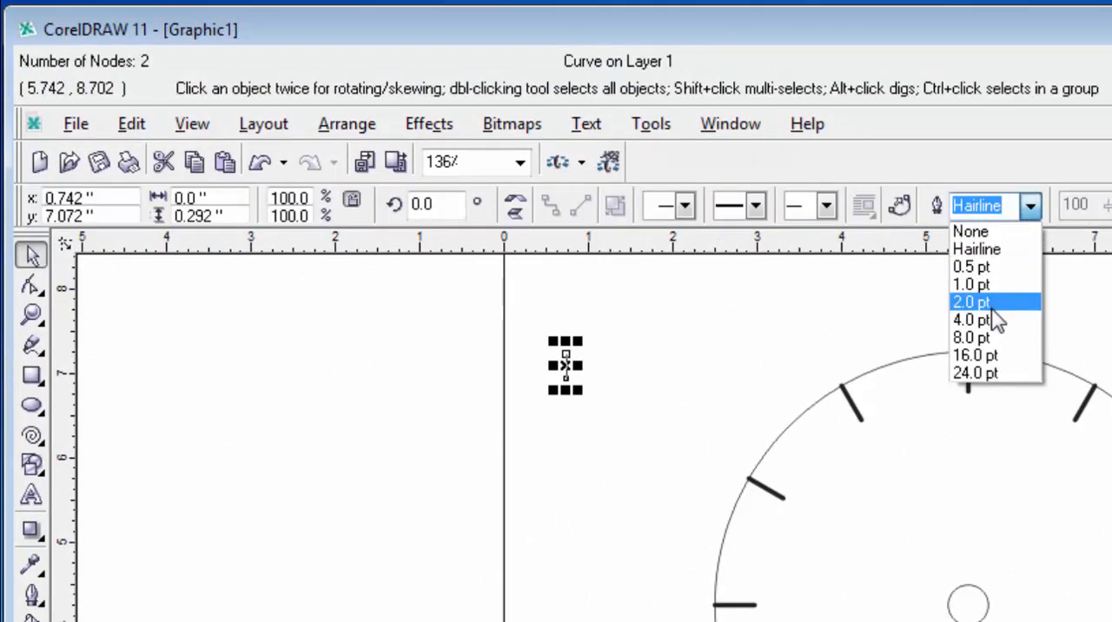
pyautogui.click(990, 302)
pyautogui.click(604, 465)
# Step: Align the 2 pt line with the large circle, centered horizontally and flush with the circle's top
pyautogui.moveTo(528, 323); pyautogui.dragTo(612, 497)
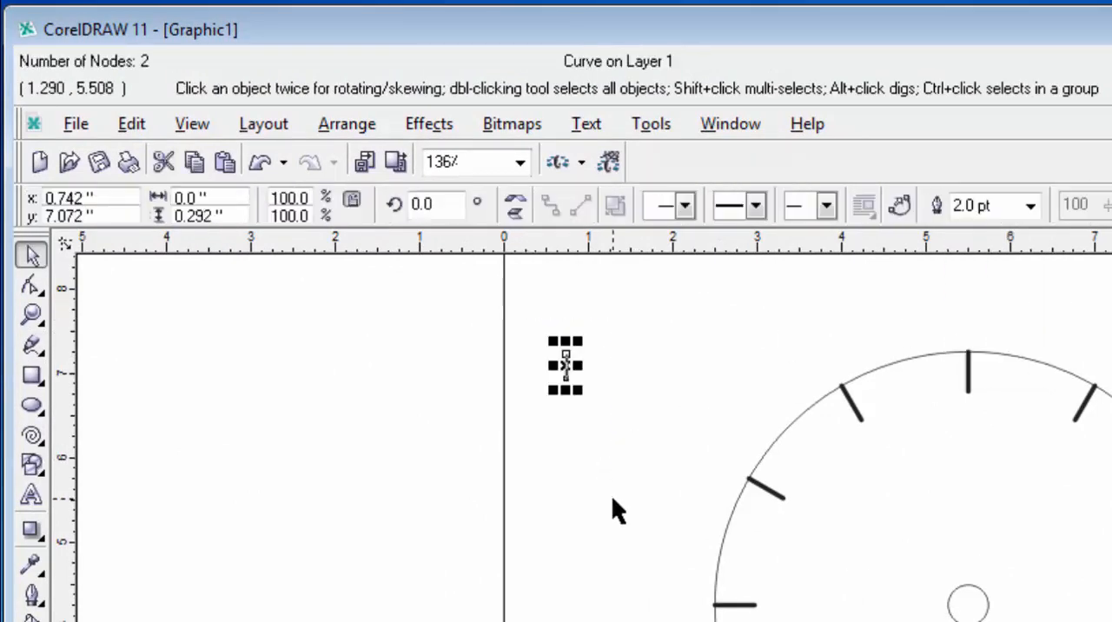
pyautogui.click(987, 496)
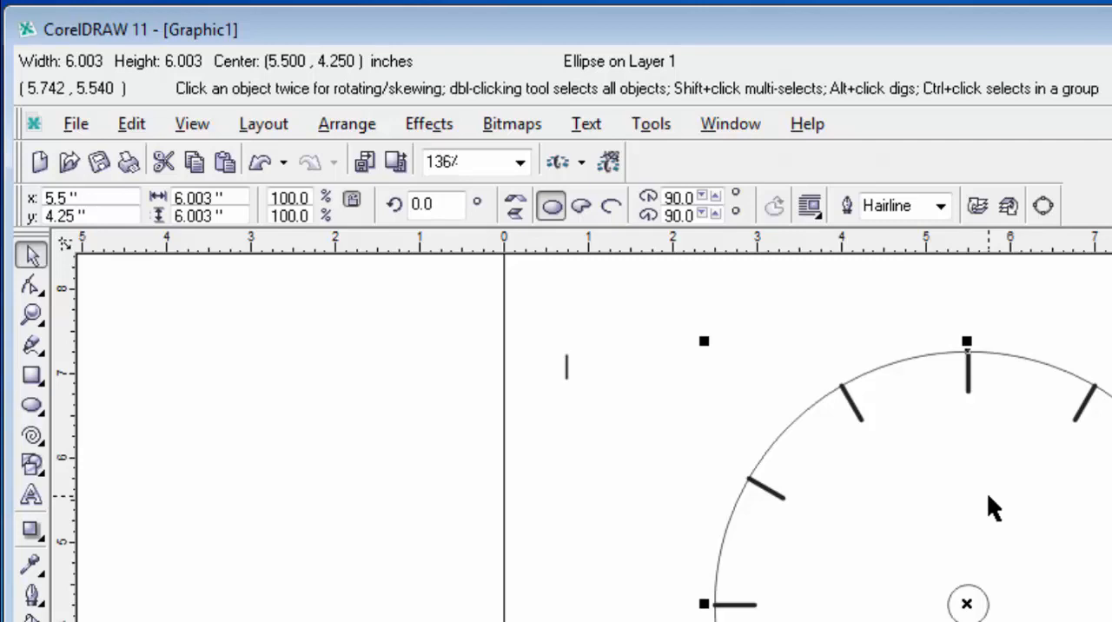
pyautogui.moveTo(533, 333); pyautogui.dragTo(859, 445)
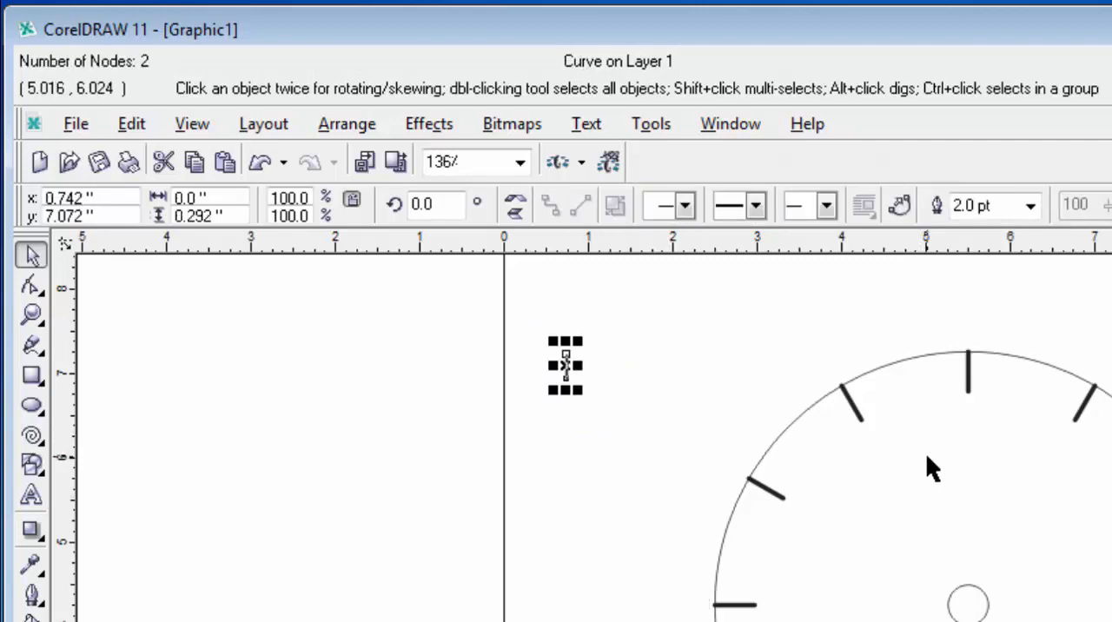
pyautogui.keyDown('shift'); pyautogui.click(781, 432); pyautogui.keyUp('shift')
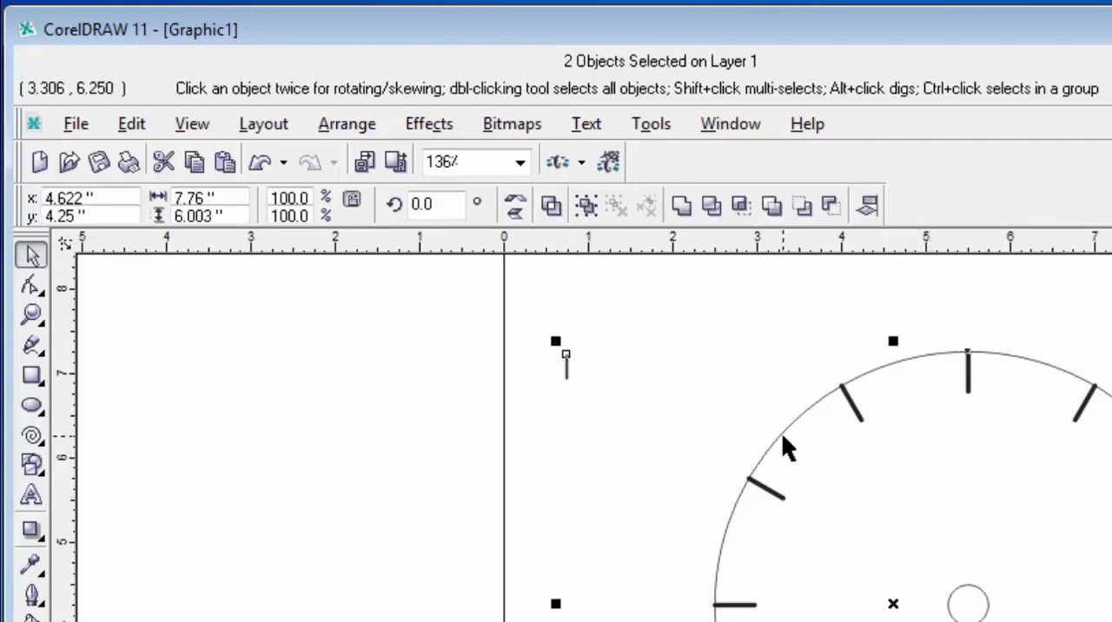
pyautogui.press('c')
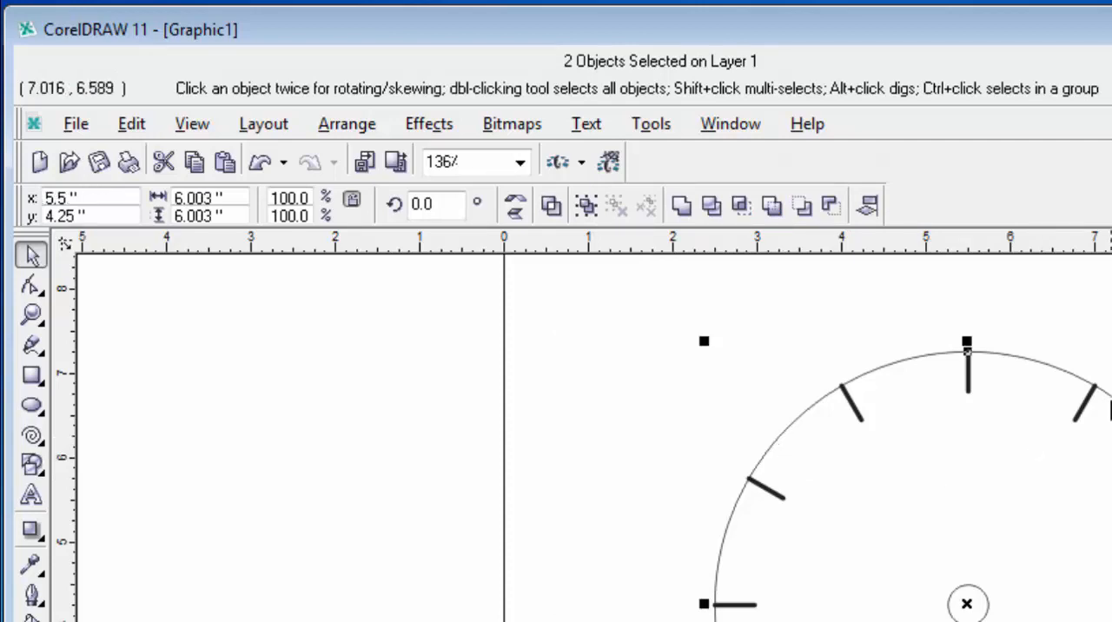
# Step: Select only the 2 pt line at the circle's top and move its rotation center to the small circle's center
pyautogui.click(910, 324)
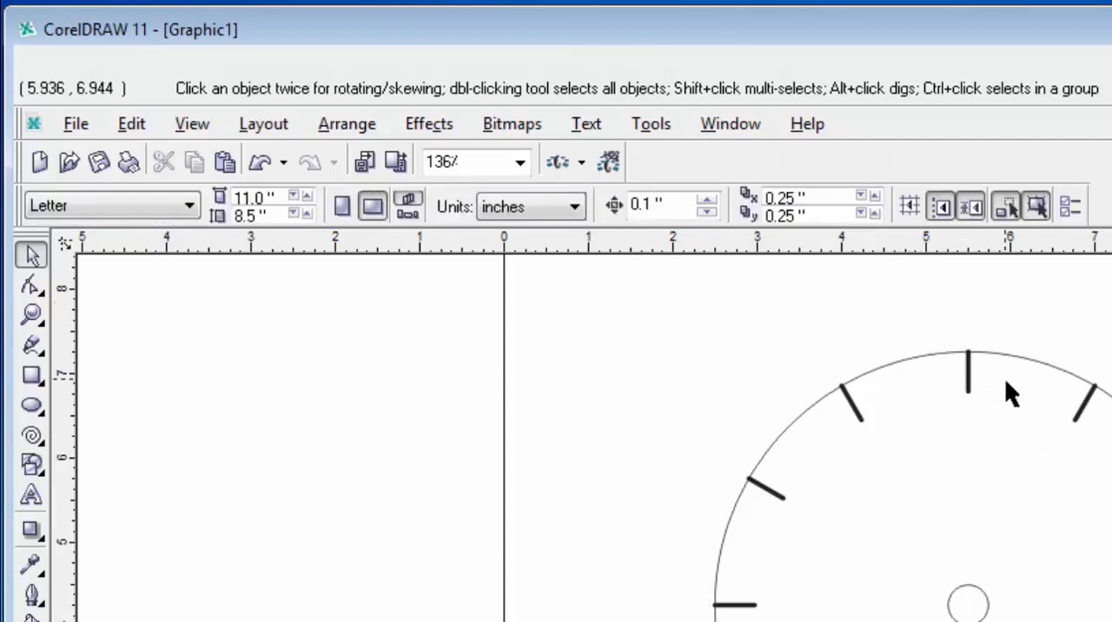
pyautogui.moveTo(1005, 377); pyautogui.dragTo(1009, 381)
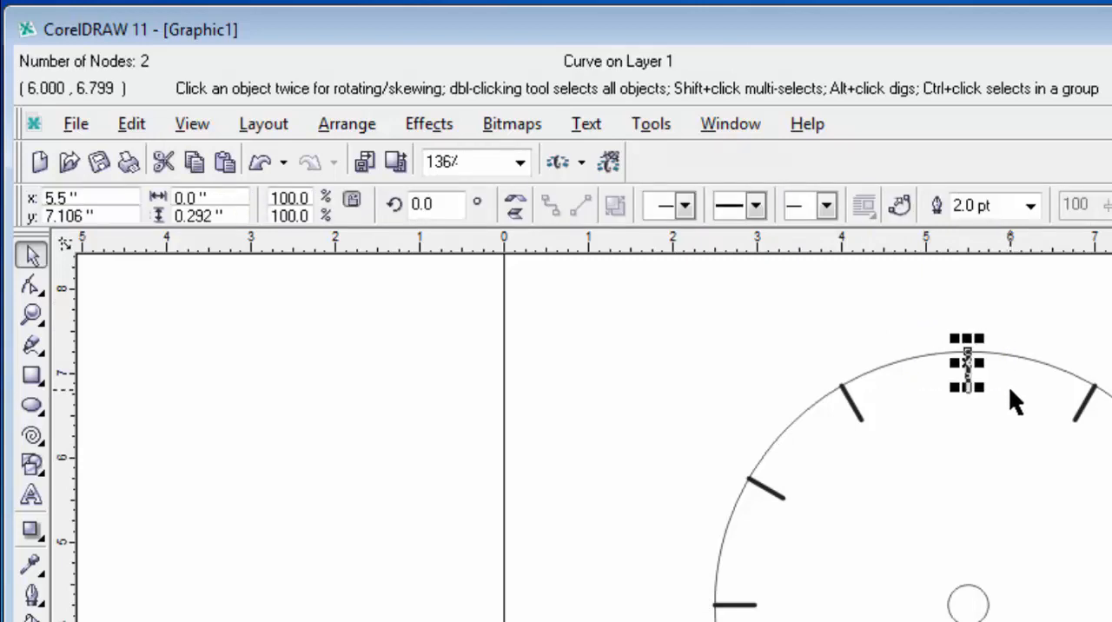
pyautogui.hotkey('shift', 'F2')
pyautogui.press('F3')
pyautogui.press('F3')
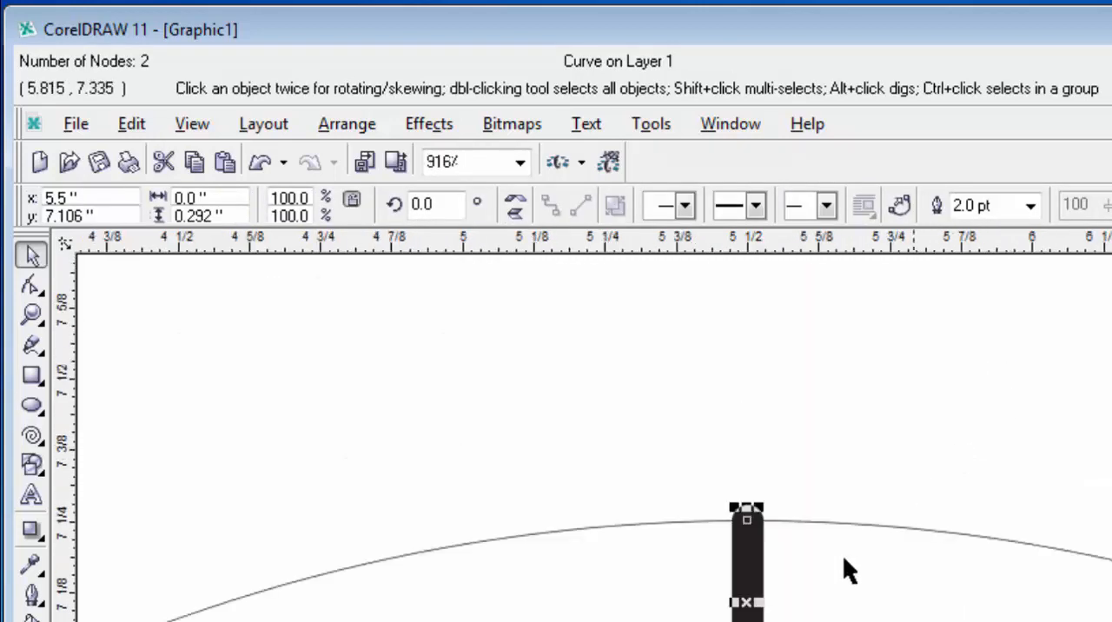
pyautogui.click(742, 599)
pyautogui.press('F3')
pyautogui.press('F3')
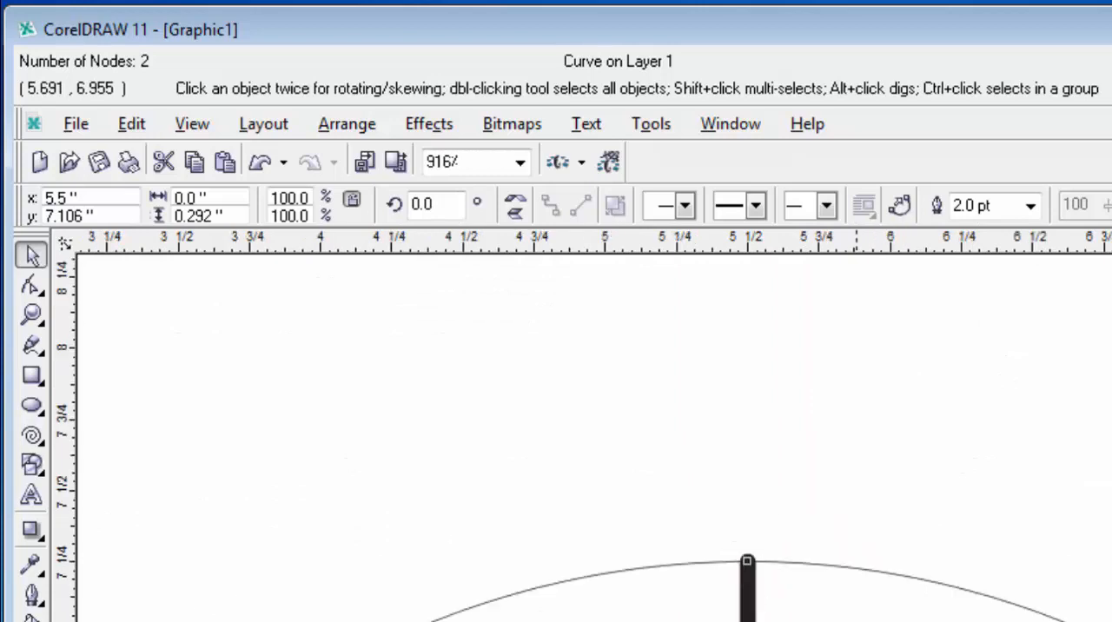
pyautogui.press('F3')
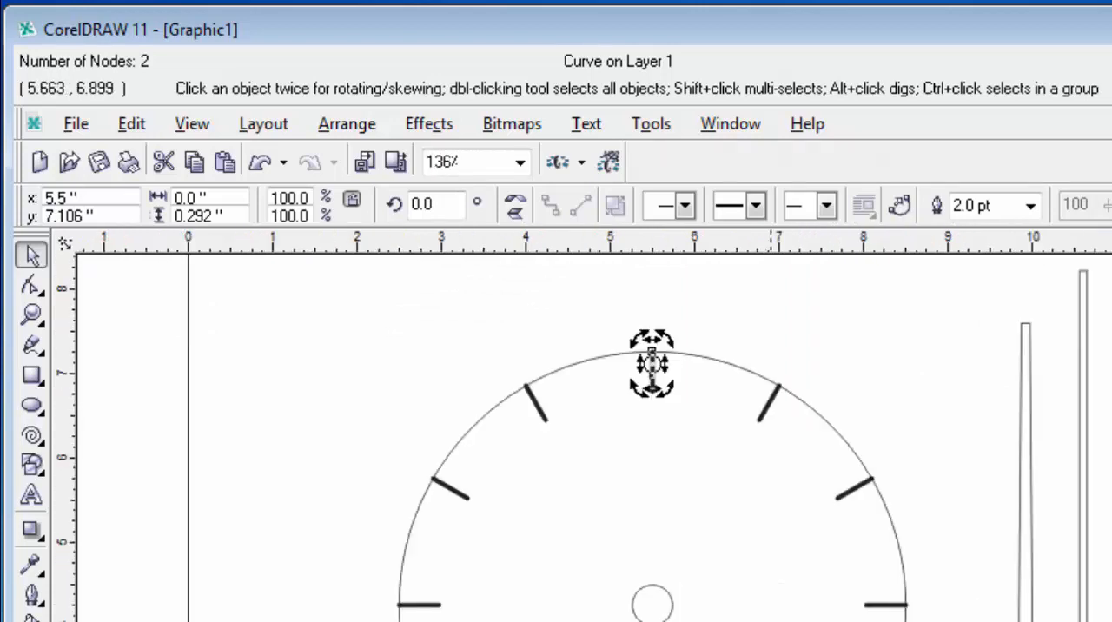
pyautogui.moveTo(652, 363); pyautogui.dragTo(652, 603)
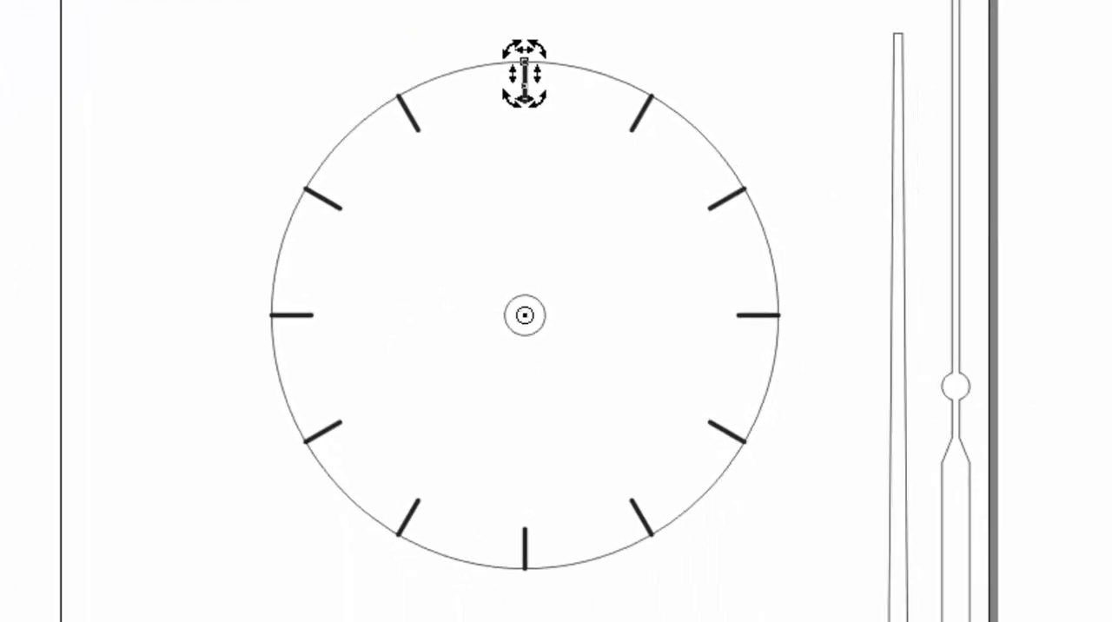
pyautogui.click(160, 64)
pyautogui.moveTo(230, 81)
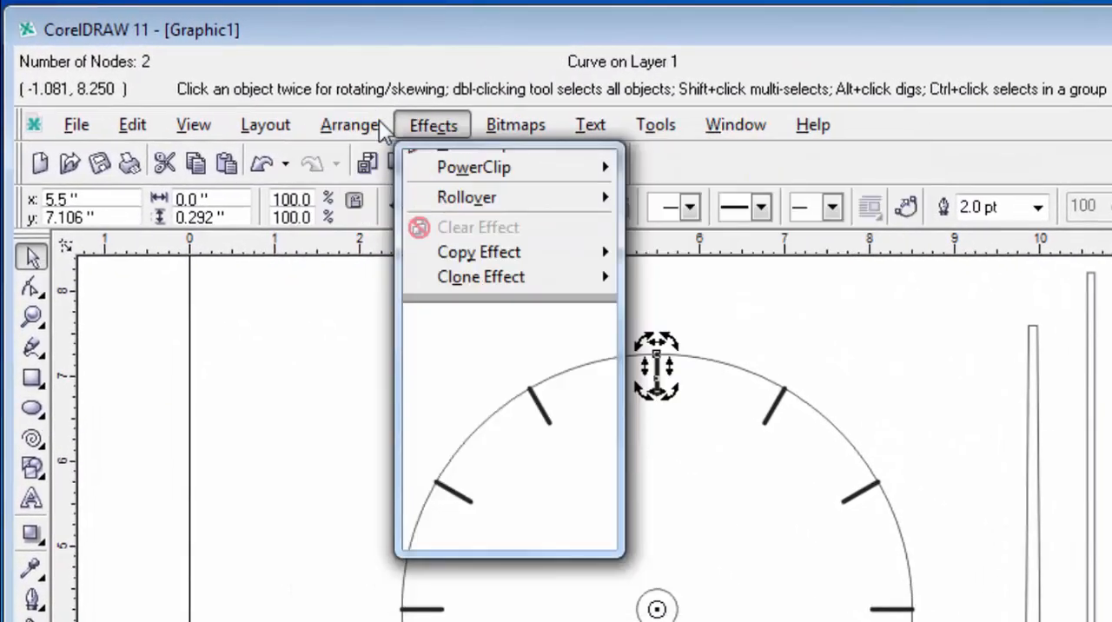
pyautogui.moveTo(336, 122)
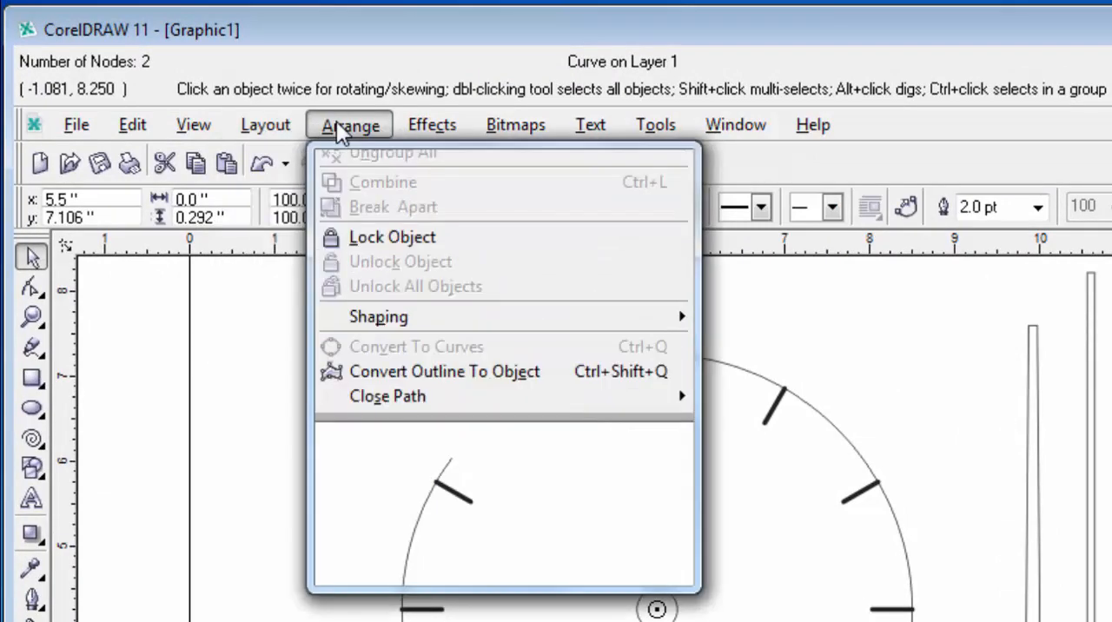
pyautogui.moveTo(192, 132)
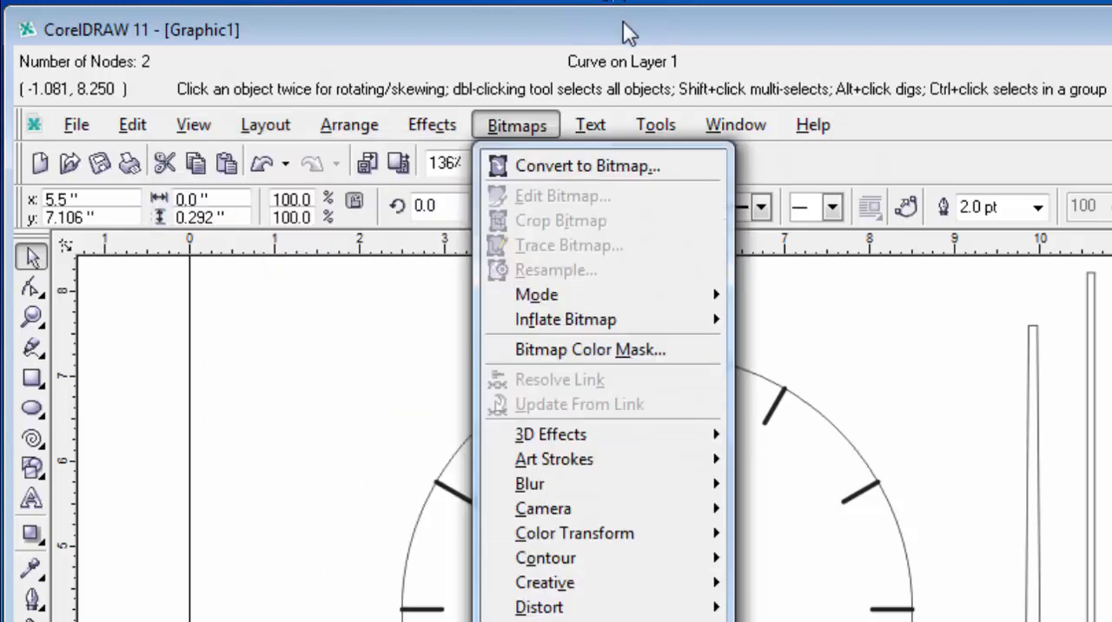
pyautogui.click(623, 23)
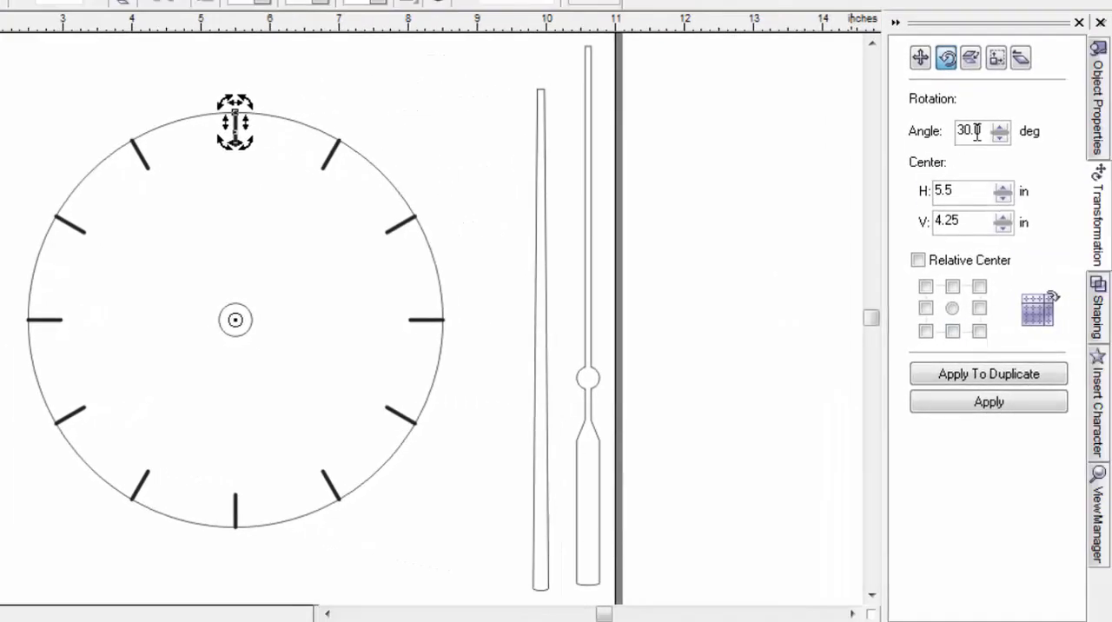
# Step: Duplicate the 2 pt minute tick repeatedly at a 6 degree rotation angle until minute ticks run around the whole clock face
pyautogui.moveTo(985, 131); pyautogui.dragTo(907, 137)
pyautogui.write('6')
pyautogui.click(990, 369)
pyautogui.click(989, 369)
pyautogui.click(989, 368)
pyautogui.click(989, 368)
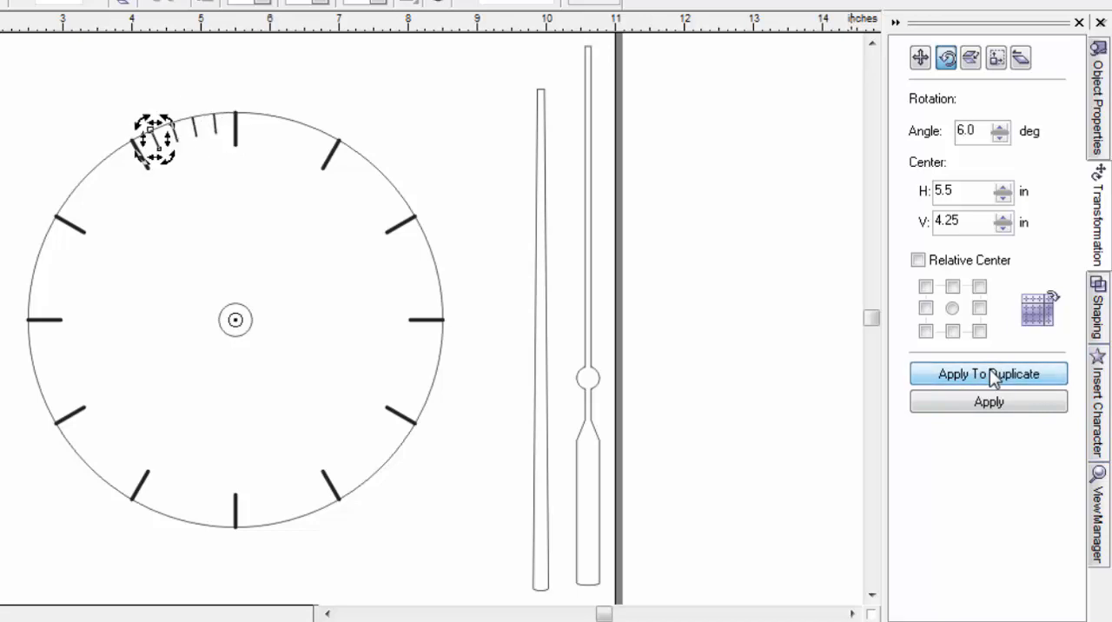
pyautogui.click(990, 368)
pyautogui.click(989, 369)
pyautogui.click(989, 369)
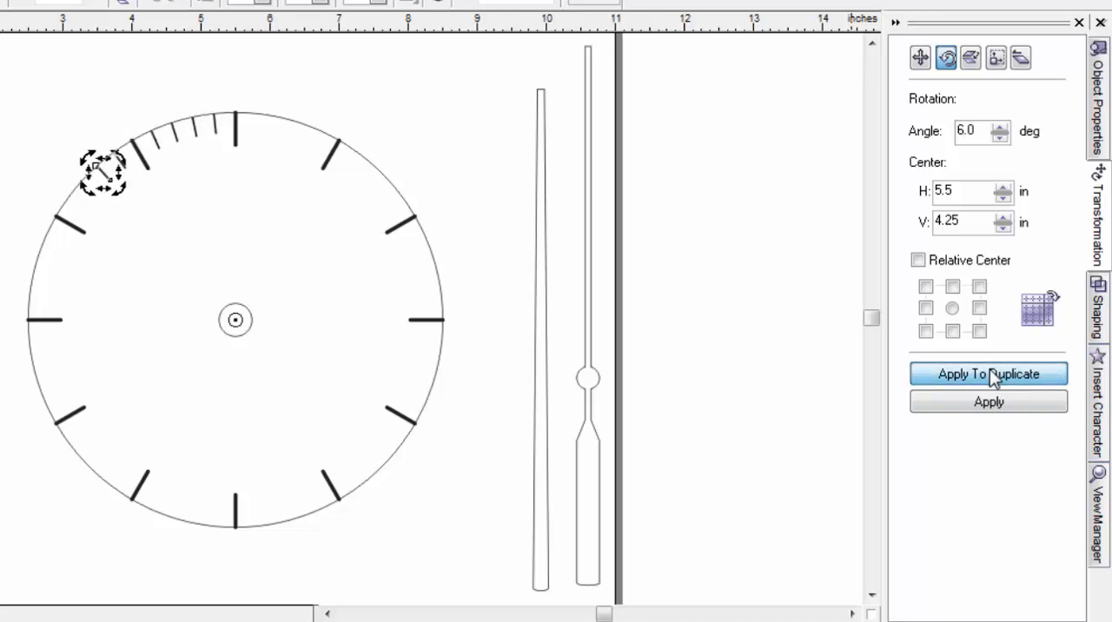
pyautogui.click(990, 369)
pyautogui.click(989, 368)
pyautogui.click(990, 369)
pyautogui.click(989, 368)
pyautogui.click(990, 368)
pyautogui.click(989, 368)
pyautogui.click(990, 368)
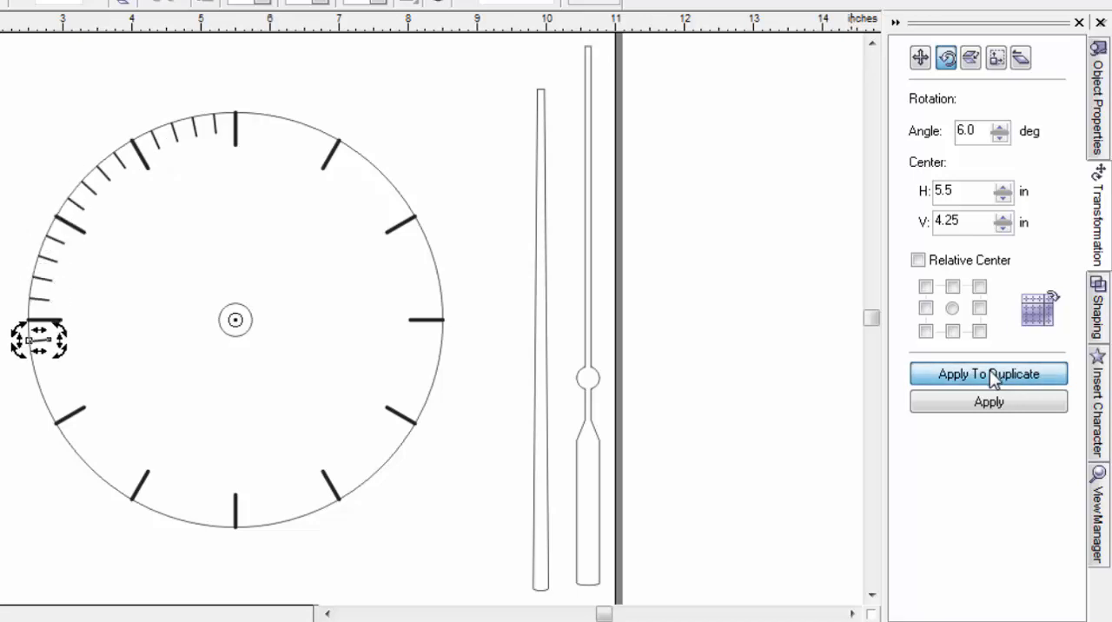
pyautogui.click(989, 370)
pyautogui.click(990, 370)
pyautogui.click(989, 370)
pyautogui.click(989, 371)
pyautogui.click(989, 370)
pyautogui.click(990, 370)
pyautogui.click(990, 370)
pyautogui.click(989, 370)
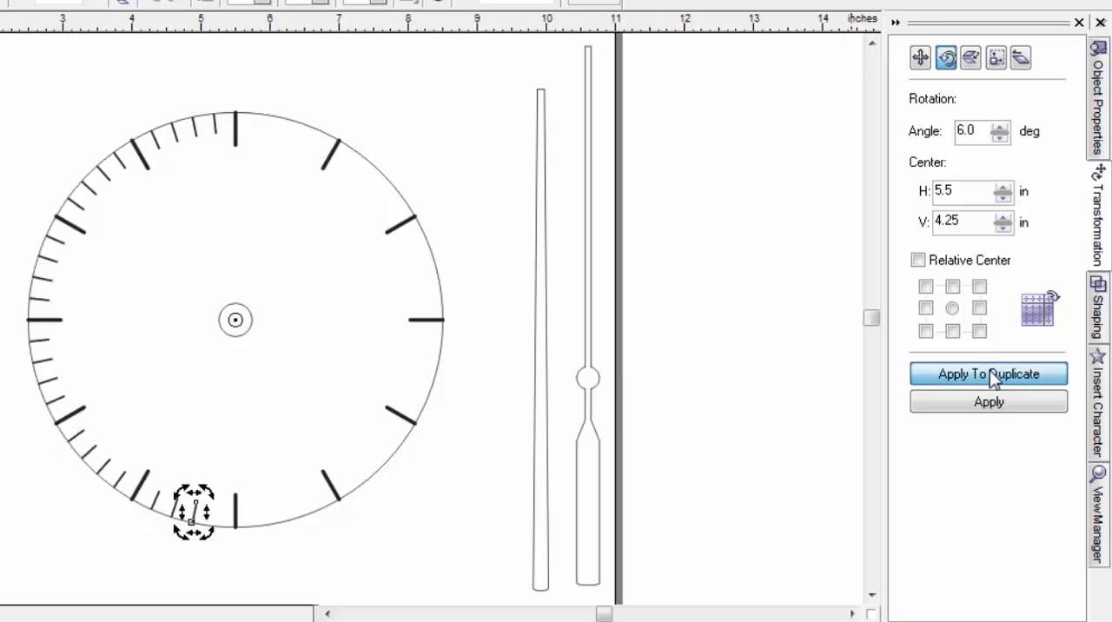
pyautogui.click(990, 370)
pyautogui.click(990, 370)
pyautogui.click(989, 370)
pyautogui.click(989, 370)
pyautogui.click(989, 370)
pyautogui.click(990, 370)
pyautogui.click(989, 370)
pyautogui.click(990, 370)
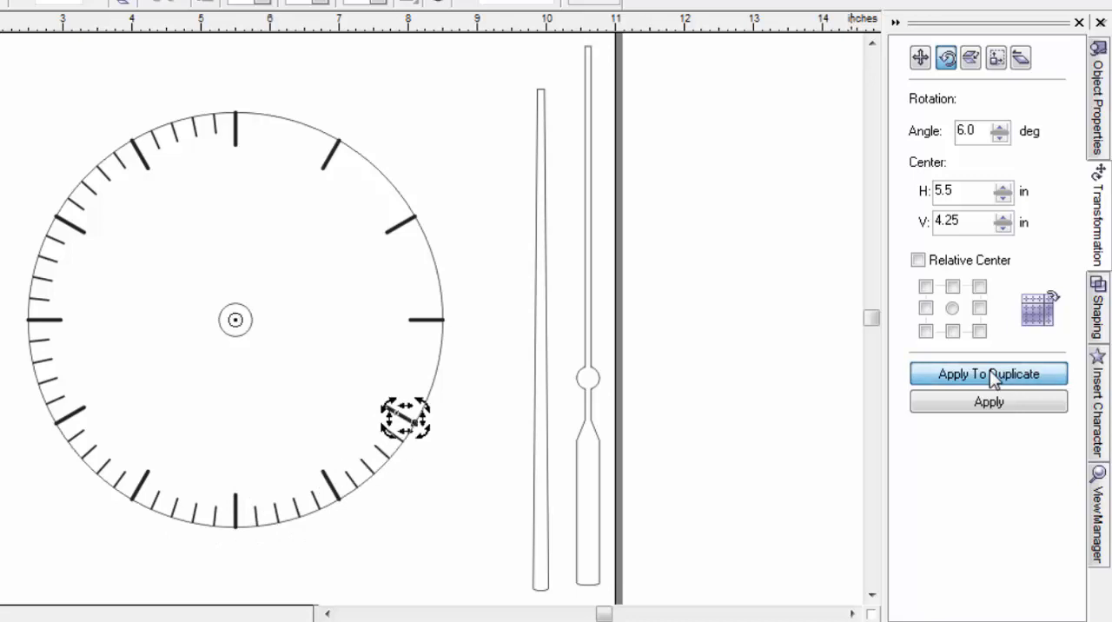
pyautogui.click(989, 370)
pyautogui.click(989, 370)
pyautogui.click(989, 370)
pyautogui.click(990, 370)
pyautogui.click(989, 370)
pyautogui.click(989, 370)
pyautogui.click(989, 371)
pyautogui.click(989, 370)
pyautogui.click(990, 370)
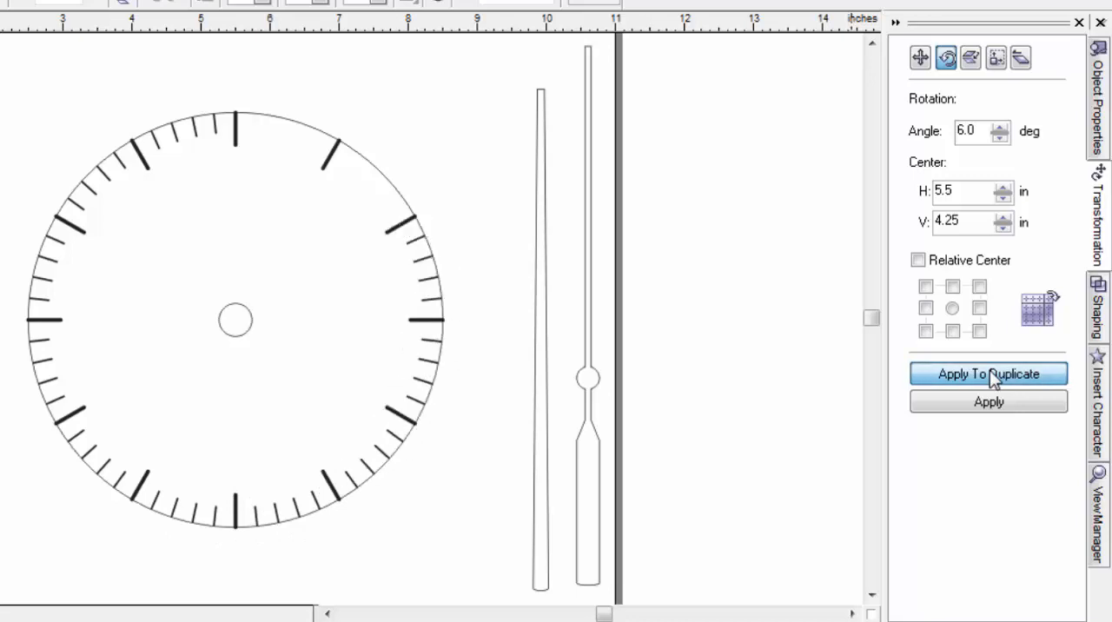
pyautogui.click(989, 370)
pyautogui.click(989, 370)
pyautogui.click(989, 370)
pyautogui.click(989, 370)
pyautogui.click(990, 370)
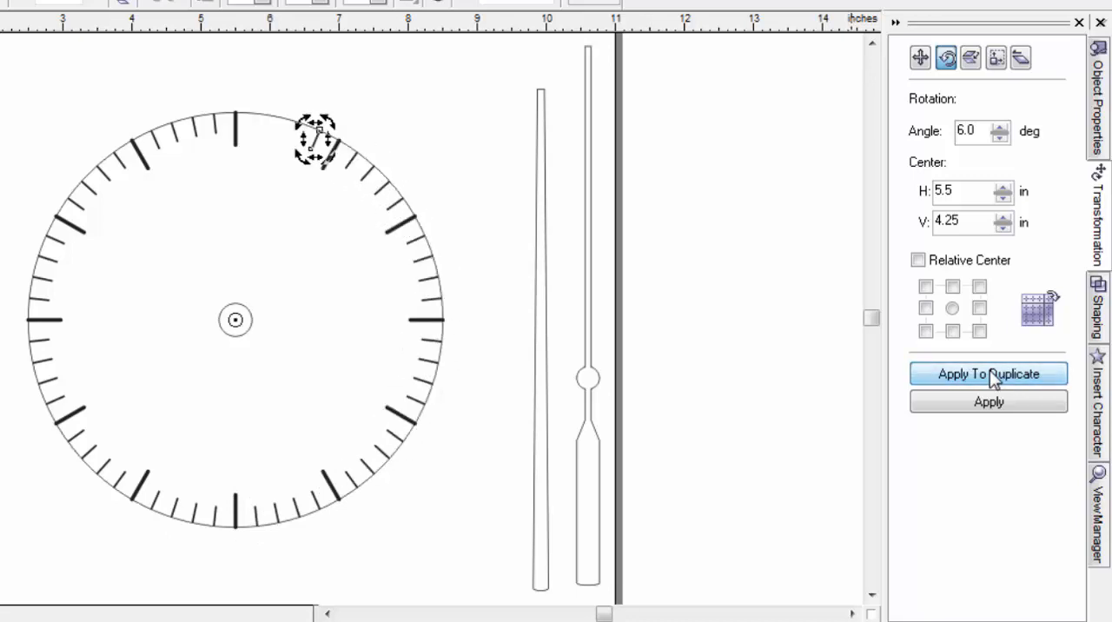
pyautogui.click(990, 370)
pyautogui.click(989, 370)
pyautogui.click(990, 370)
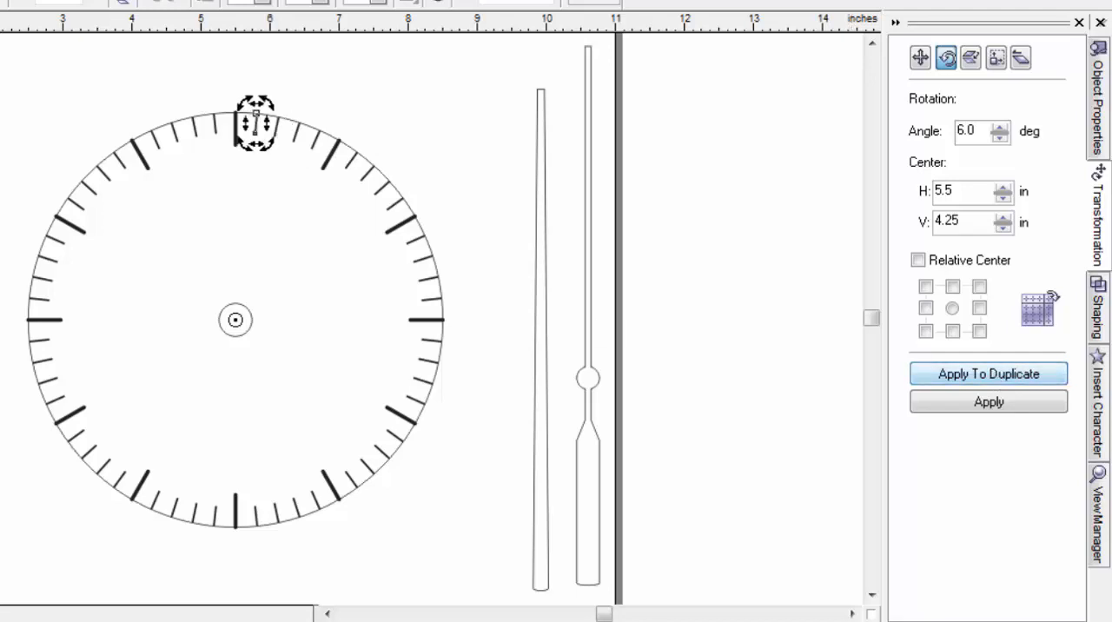
pyautogui.press('Escape')
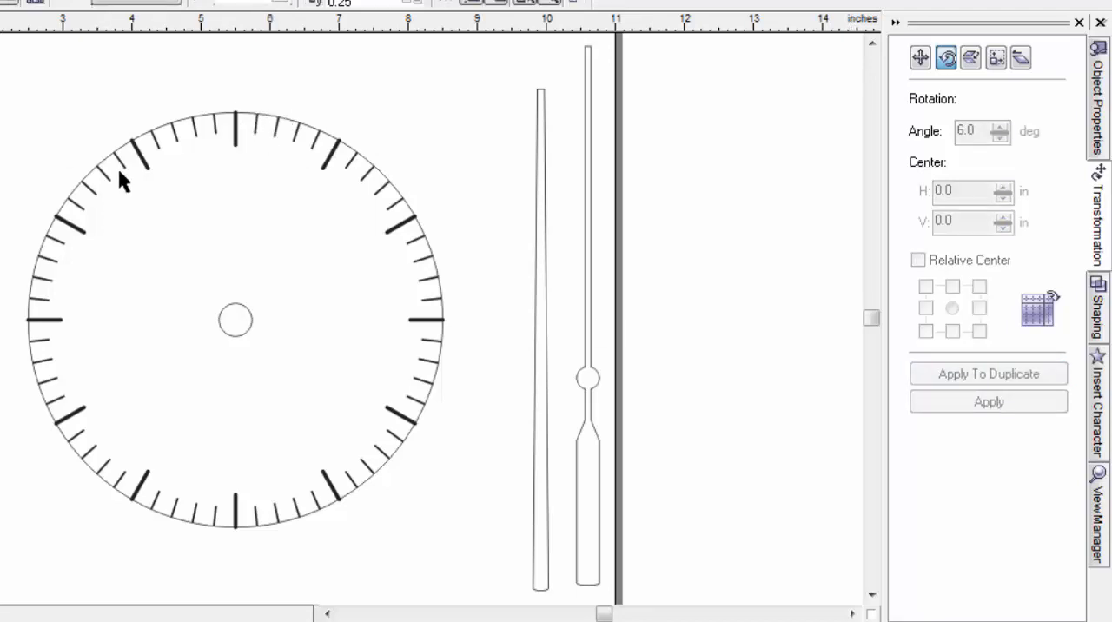
# Step: Scale the welded hand down to about 7.13 inches tall
pyautogui.moveTo(4, 76); pyautogui.dragTo(505, 583)
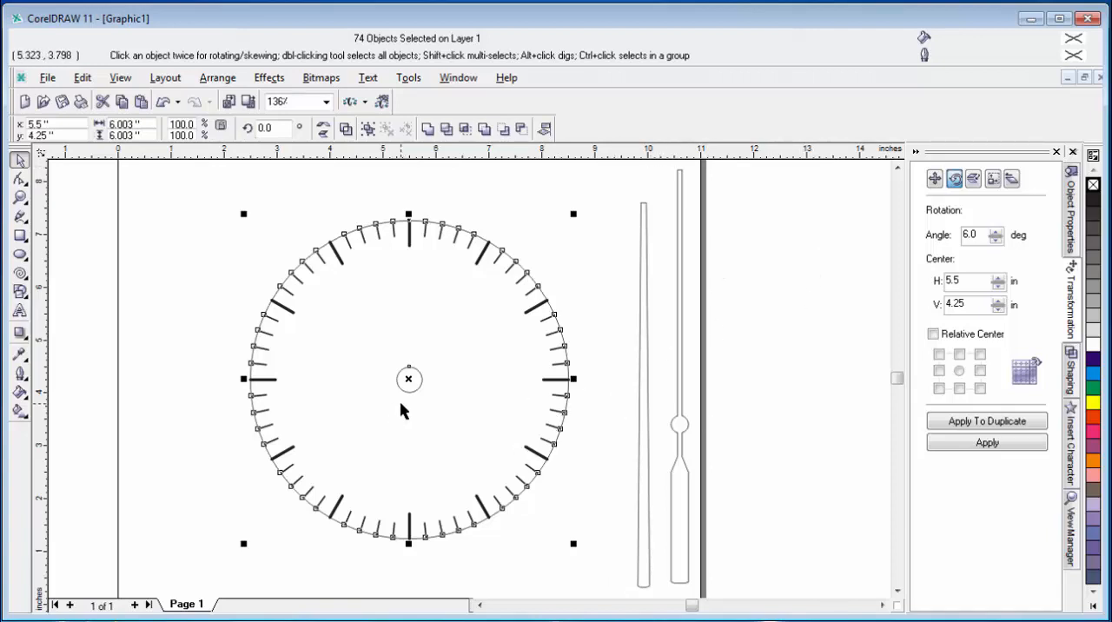
pyautogui.press('F3')
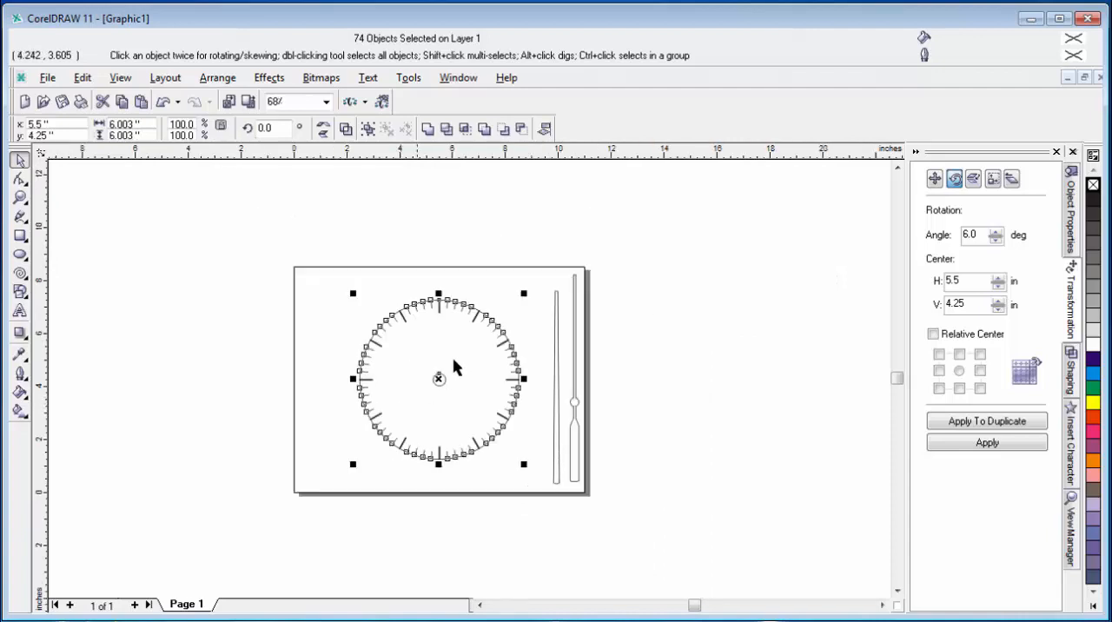
pyautogui.click(537, 265)
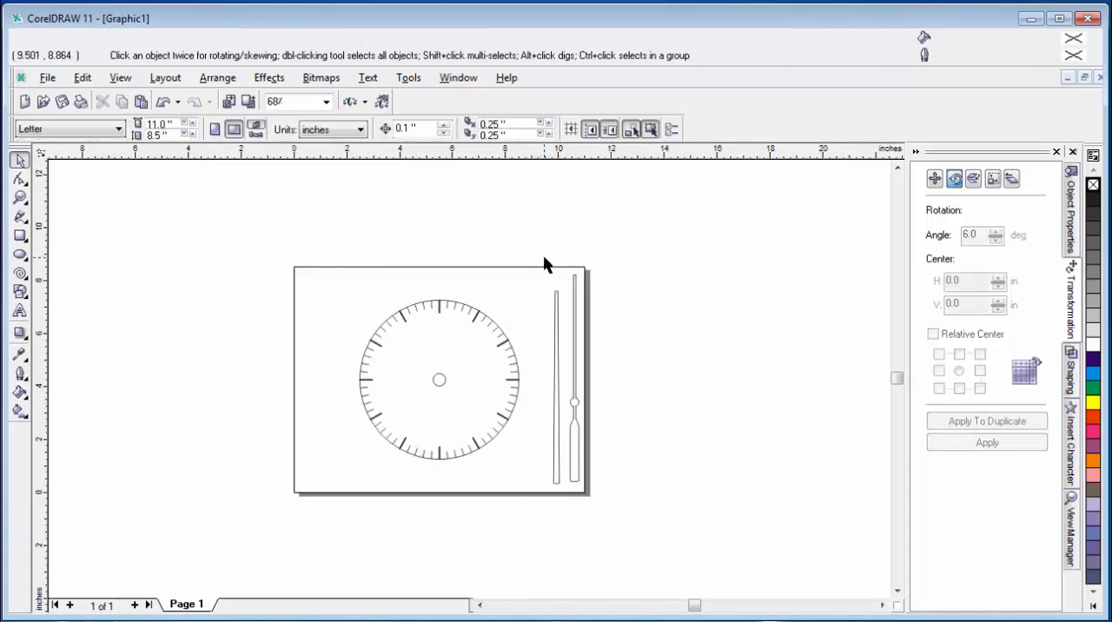
pyautogui.click(576, 293)
pyautogui.moveTo(587, 264); pyautogui.dragTo(586, 277)
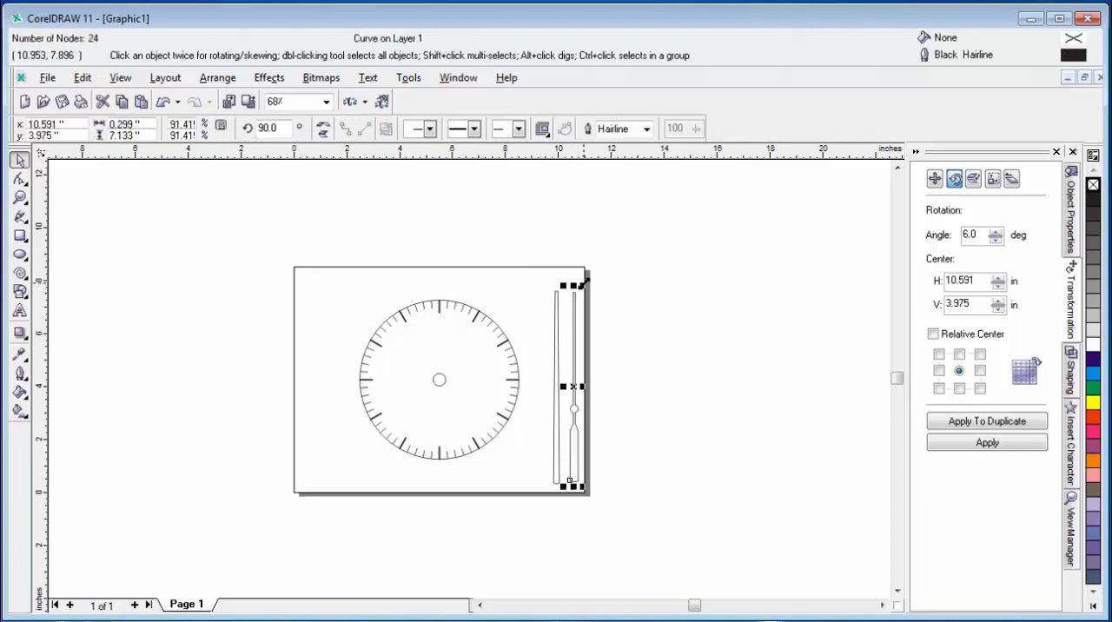
pyautogui.click(638, 299)
# Step: Move the tapered and welded hands together onto the clock face and scale them down to about 3.87 inches tall
pyautogui.click(556, 300)
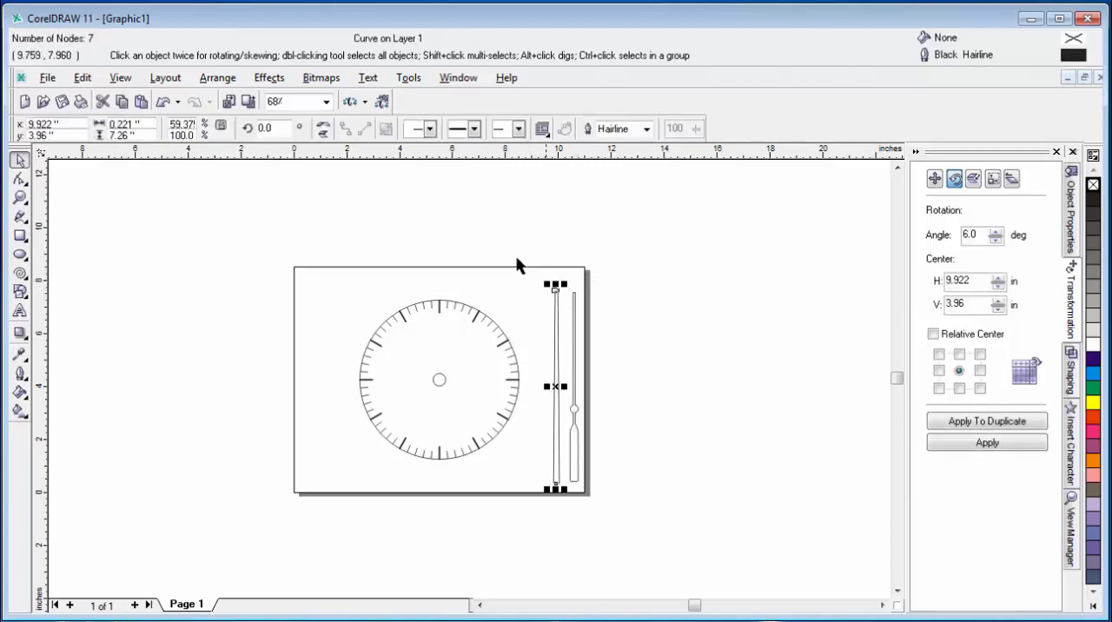
pyautogui.moveTo(515, 258); pyautogui.dragTo(631, 504)
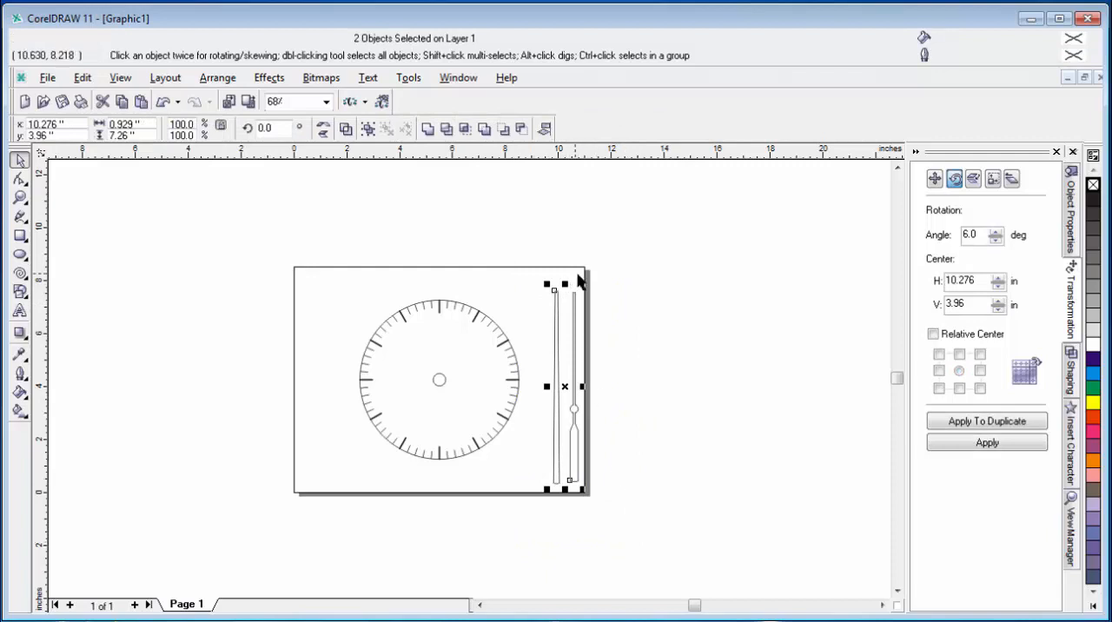
pyautogui.moveTo(580, 284); pyautogui.dragTo(577, 335)
pyautogui.moveTo(567, 423); pyautogui.dragTo(431, 369)
pyautogui.moveTo(448, 283)
pyautogui.mouseDown()
pyautogui.moveTo(434, 292)
pyautogui.moveTo(444, 303)
pyautogui.mouseUp()
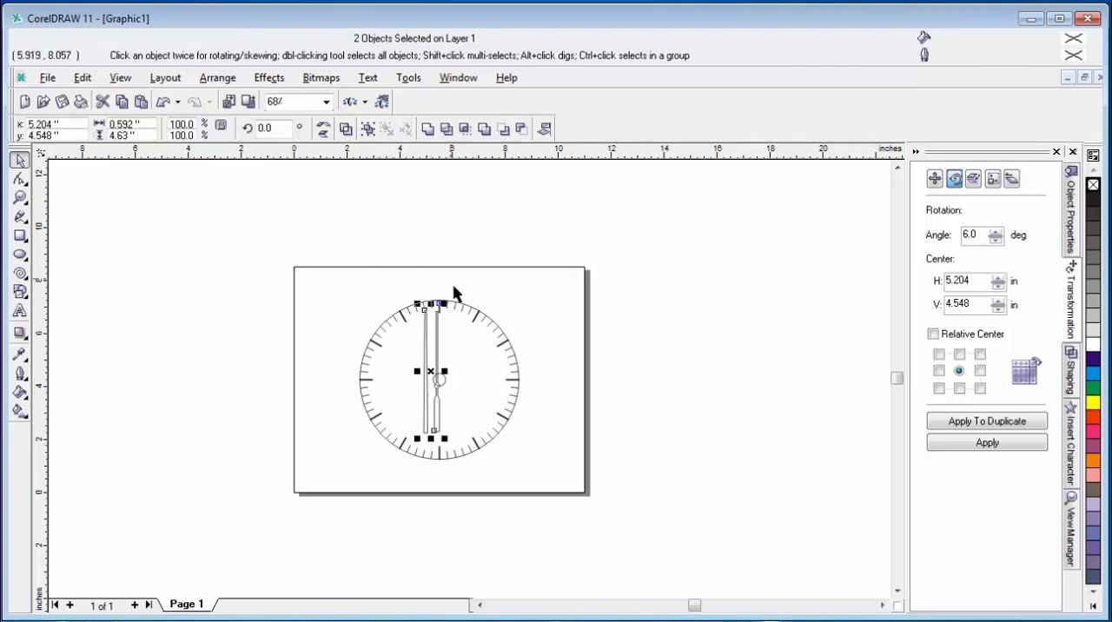
pyautogui.moveTo(444, 303); pyautogui.dragTo(445, 312)
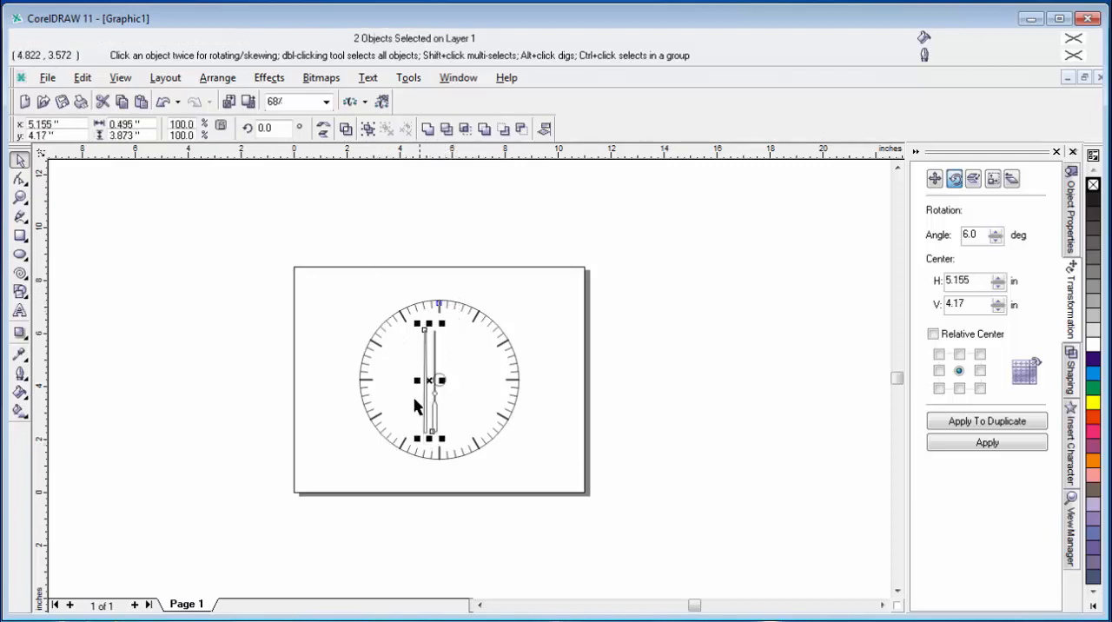
# Step: Move the hands off the clock face, placing the two tapered hands side by side between the face and the page edge
pyautogui.moveTo(431, 379); pyautogui.dragTo(596, 342)
pyautogui.click(677, 403)
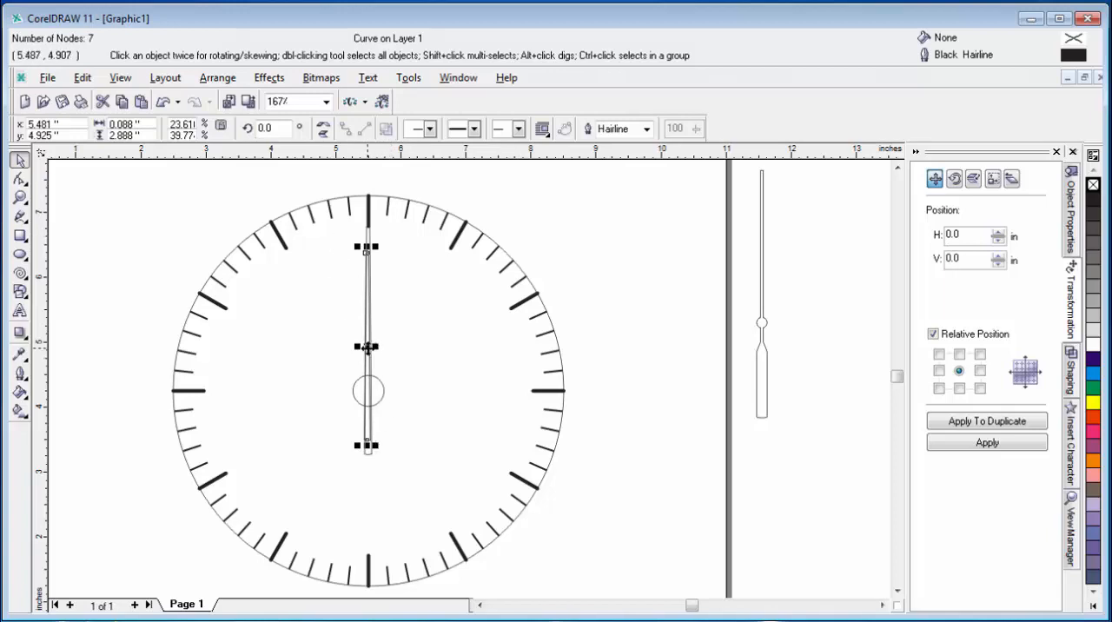
pyautogui.moveTo(370, 345); pyautogui.dragTo(631, 376)
pyautogui.moveTo(366, 344); pyautogui.dragTo(662, 366)
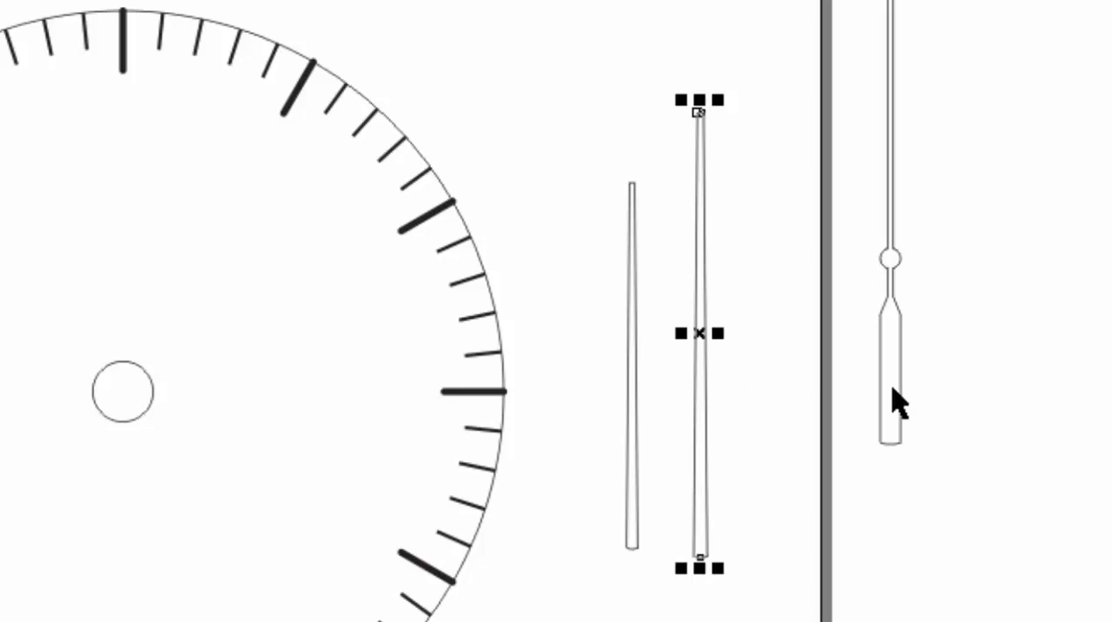
# Step: Move the longer tapered hand onto the clock face and center it vertically on the small center circle
pyautogui.click(658, 107)
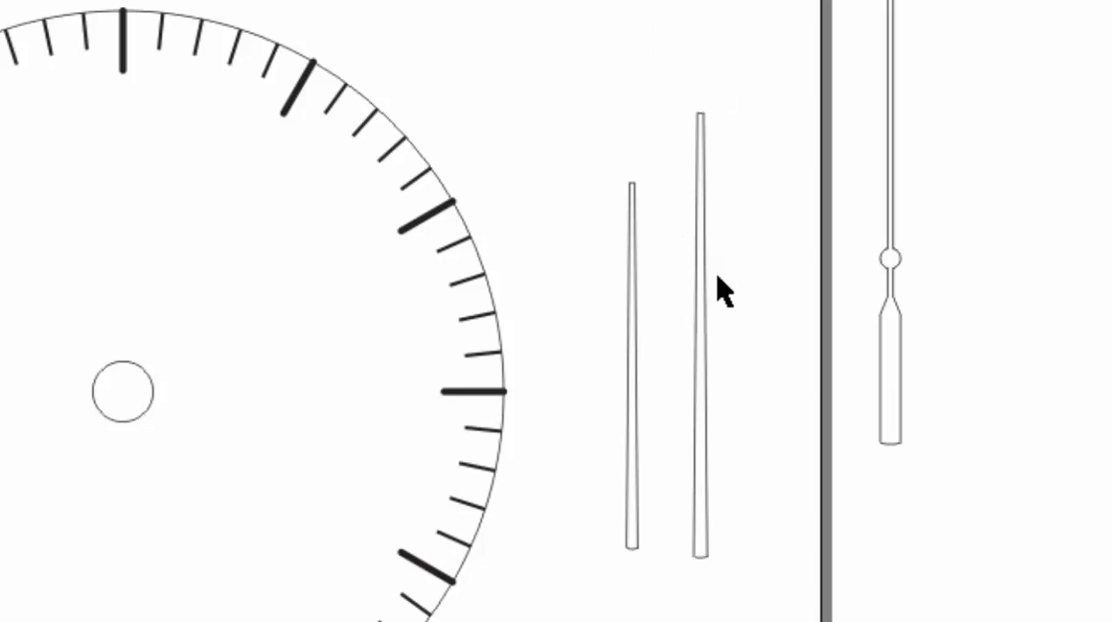
pyautogui.click(701, 330)
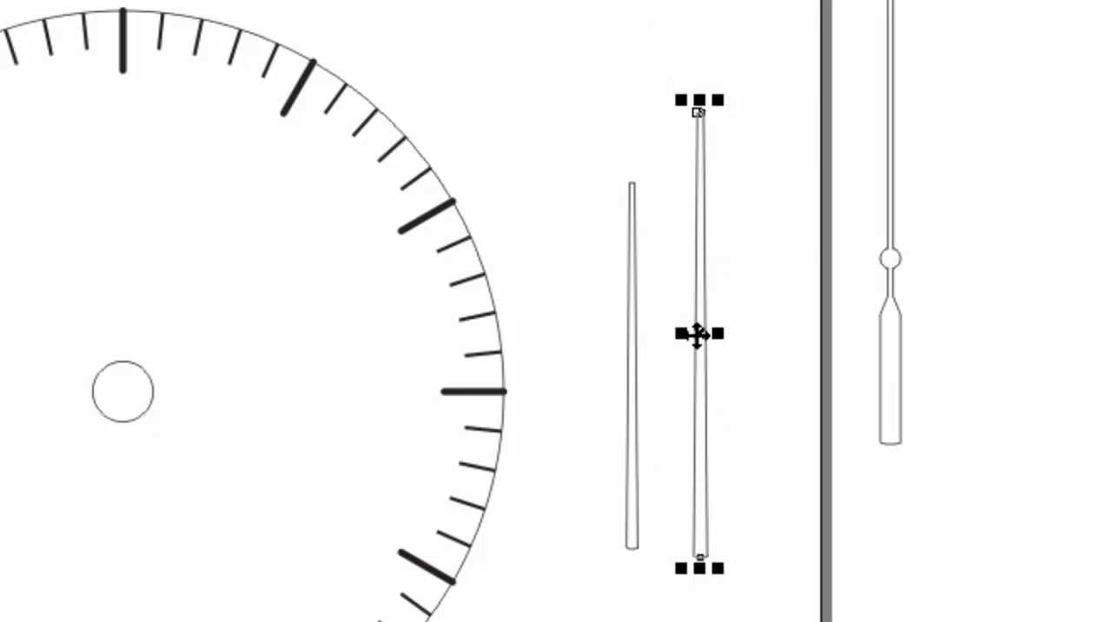
pyautogui.moveTo(700, 333); pyautogui.dragTo(122, 318)
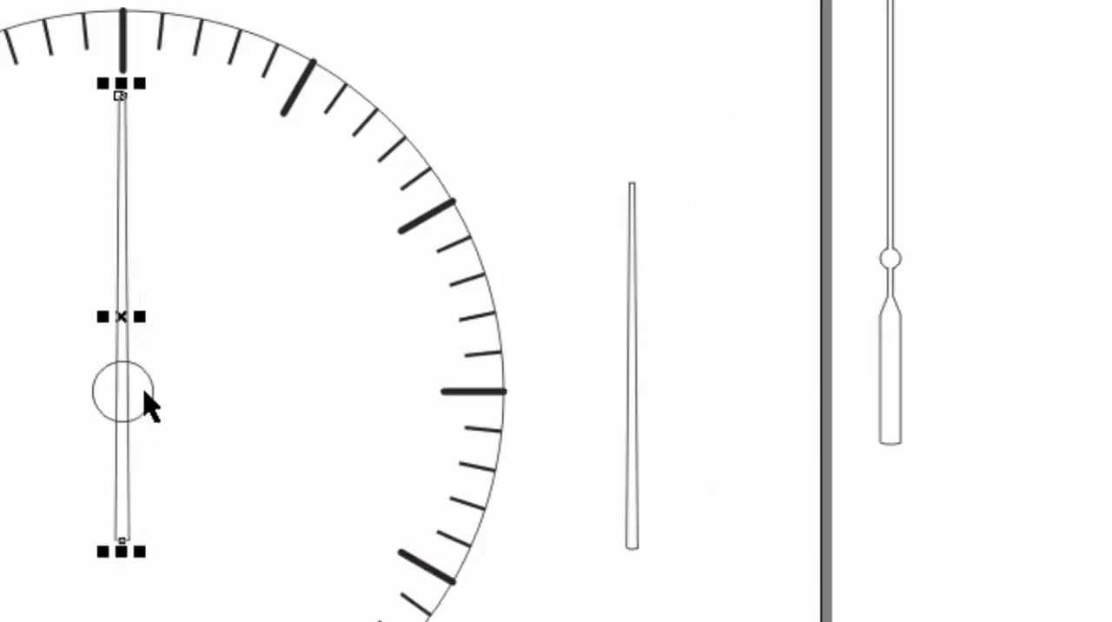
pyautogui.keyDown('shift'); pyautogui.click(151, 404); pyautogui.keyUp('shift')
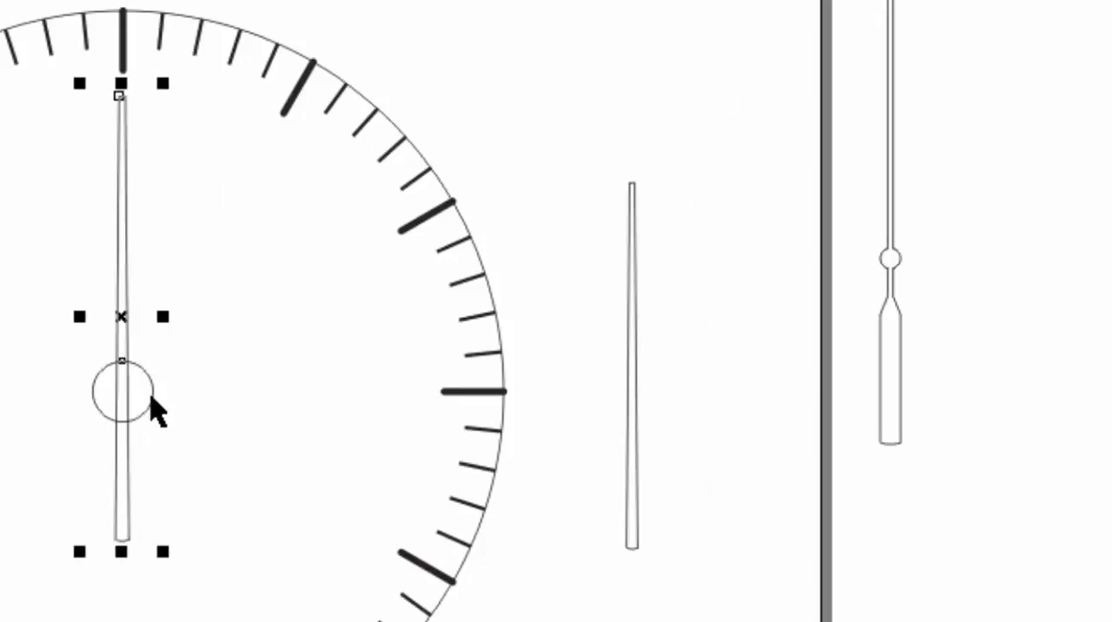
pyautogui.press('e')
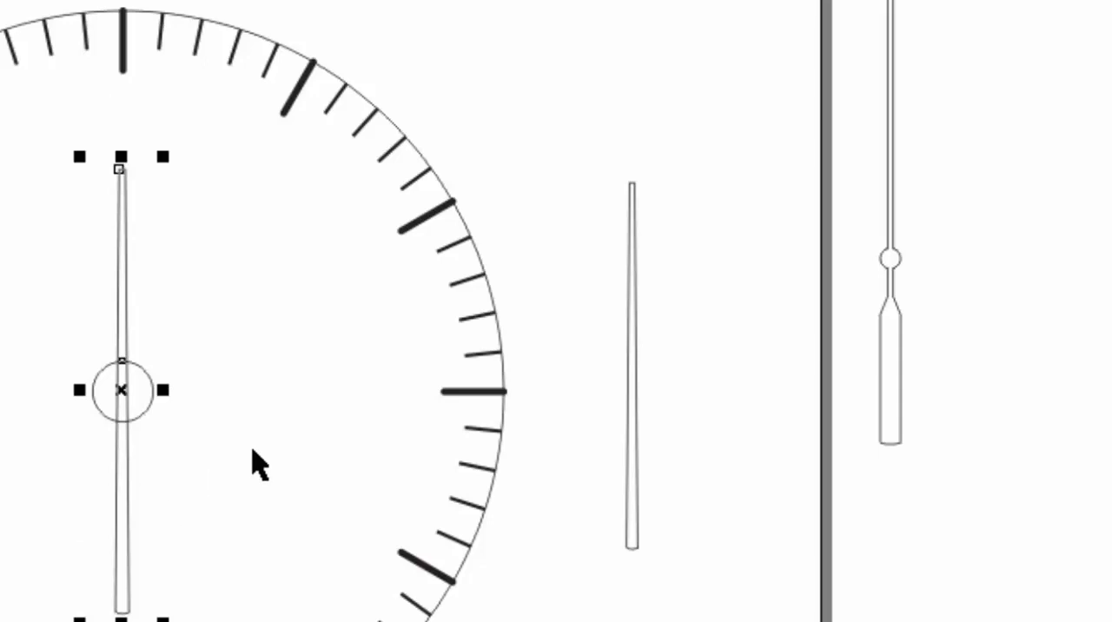
pyautogui.click(509, 88)
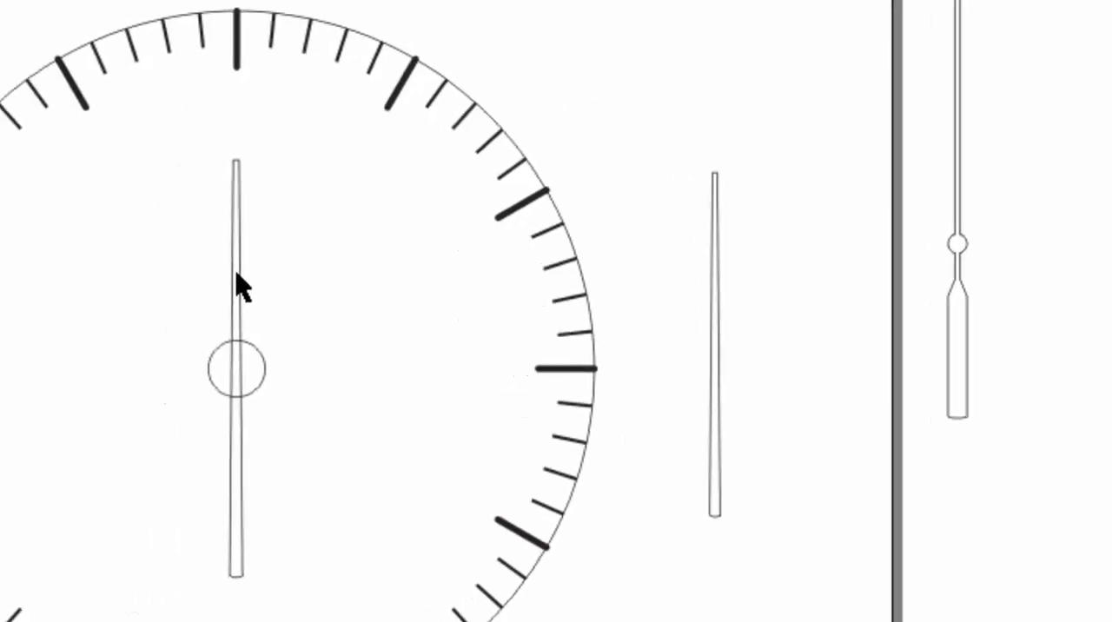
# Step: Nudge the longer tapered hand up to the 12 o'clock tick and move its rotation center to the small circle's center
pyautogui.click(122, 285)
pyautogui.press('Up')
pyautogui.press('Up')
pyautogui.press('Up')
pyautogui.press('Up')
pyautogui.press('Up')
pyautogui.press('Up')
pyautogui.press('Up')
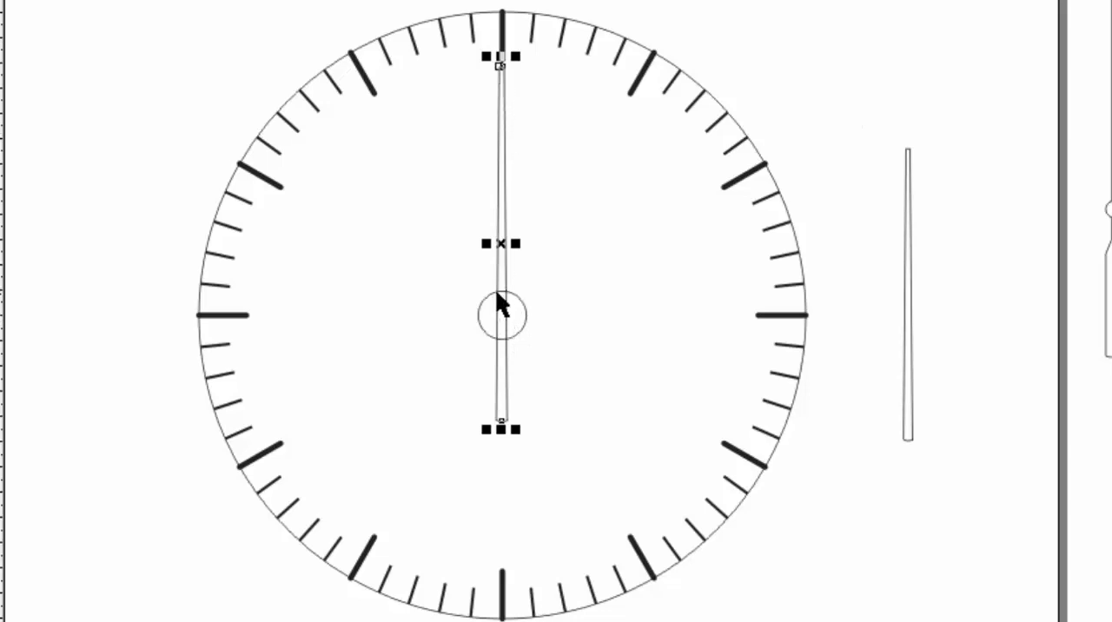
pyautogui.click(501, 244)
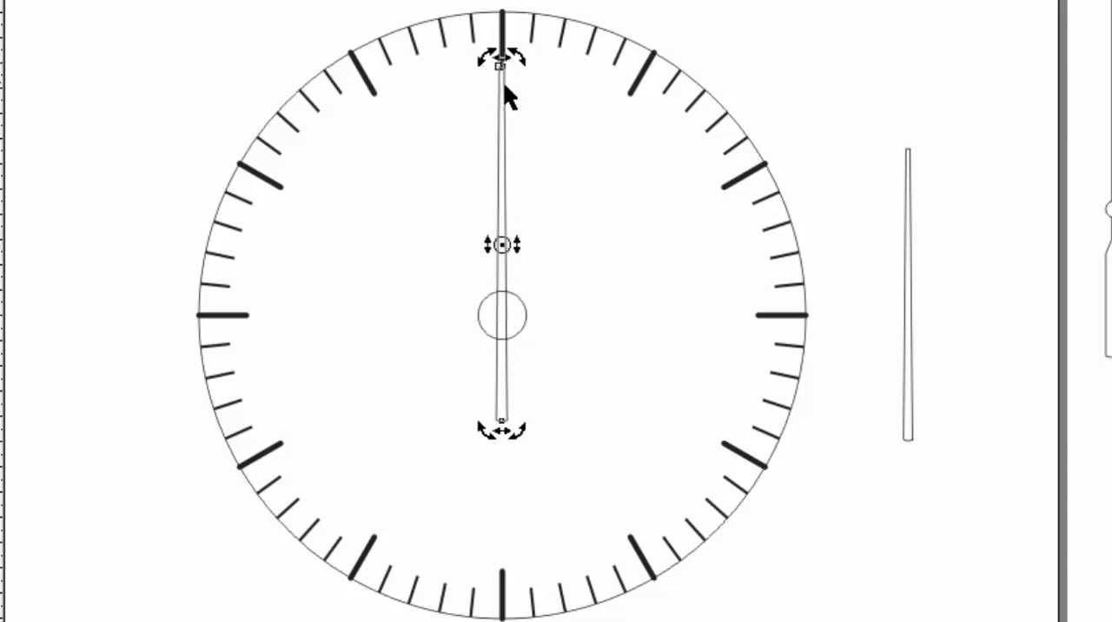
pyautogui.moveTo(501, 244); pyautogui.dragTo(502, 315)
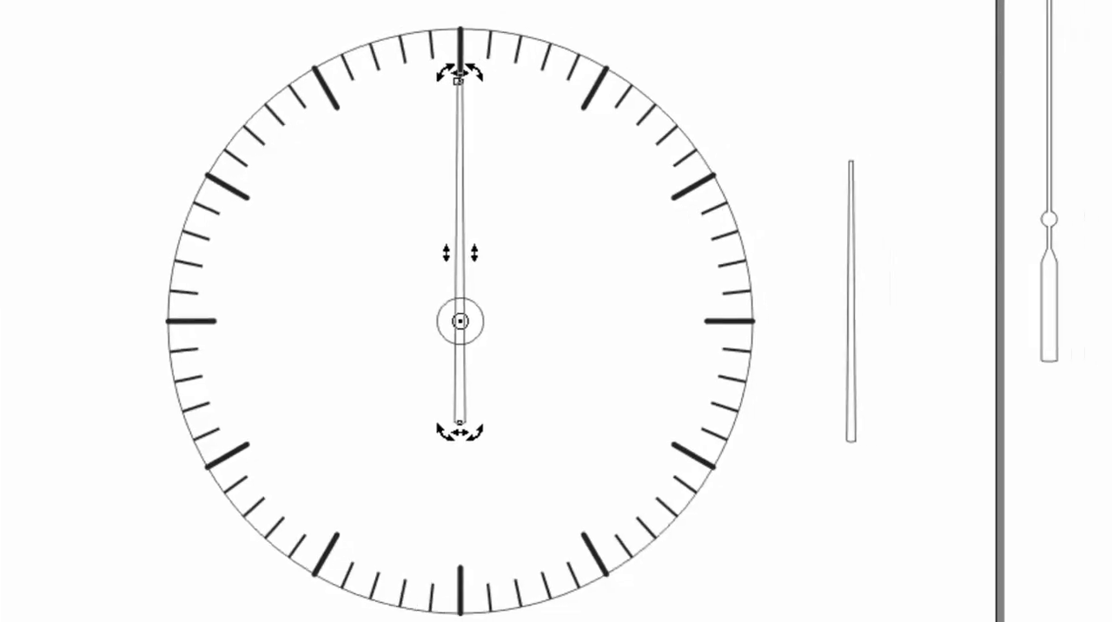
# Step: Create a duplicate of the longer tapered hand rotated 60 degrees about the clock center and delete the vertical original
pyautogui.write('60')
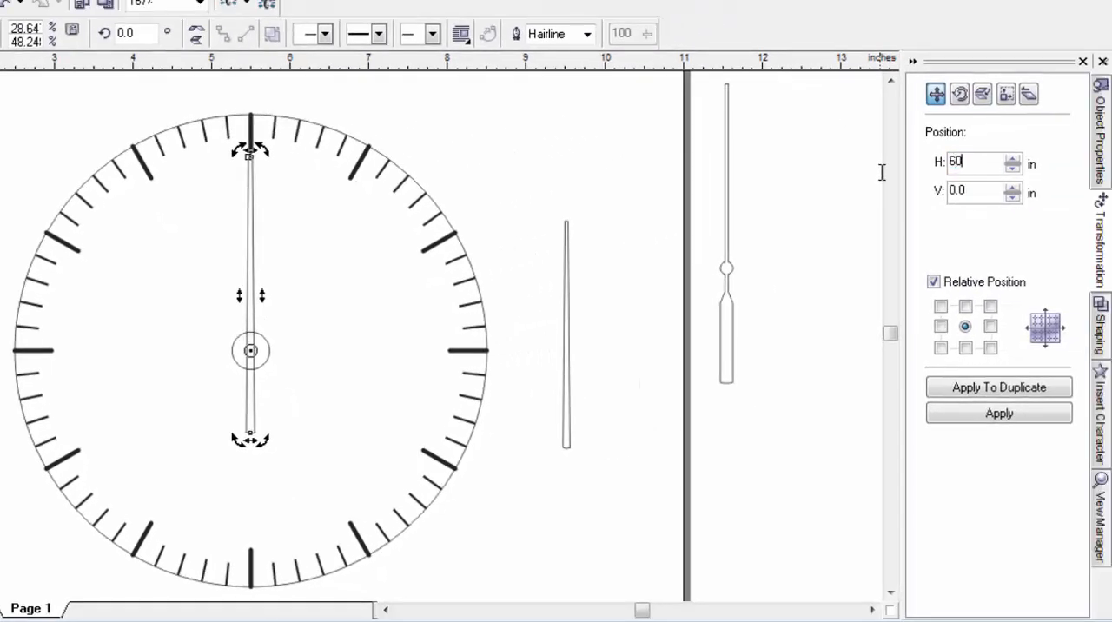
pyautogui.click(959, 94)
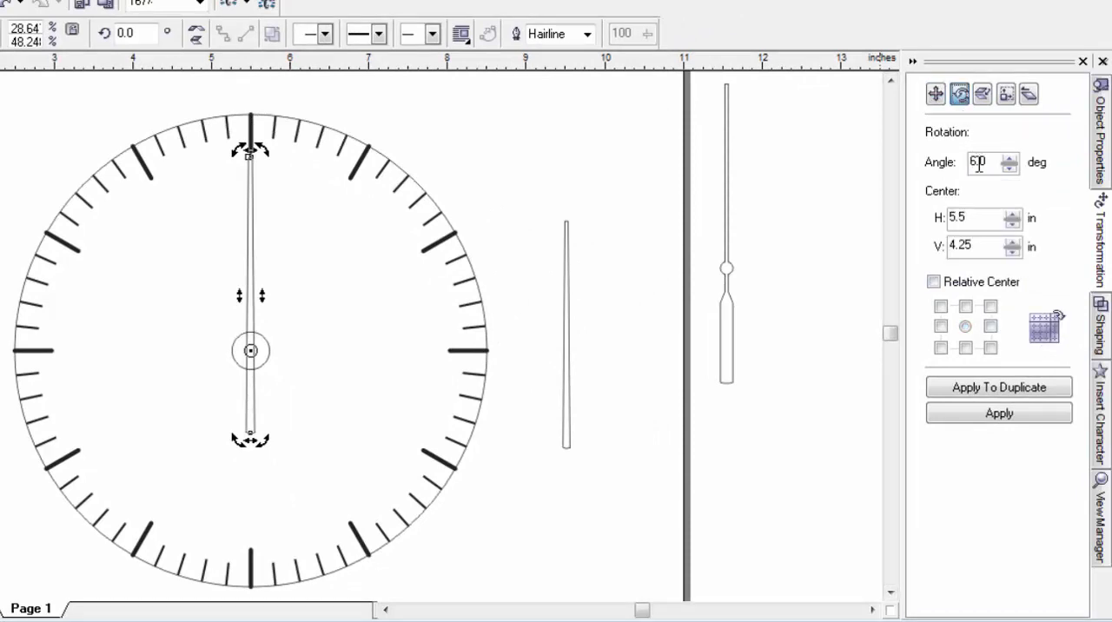
pyautogui.moveTo(994, 167); pyautogui.dragTo(899, 173)
pyautogui.write('60')
pyautogui.click(986, 389)
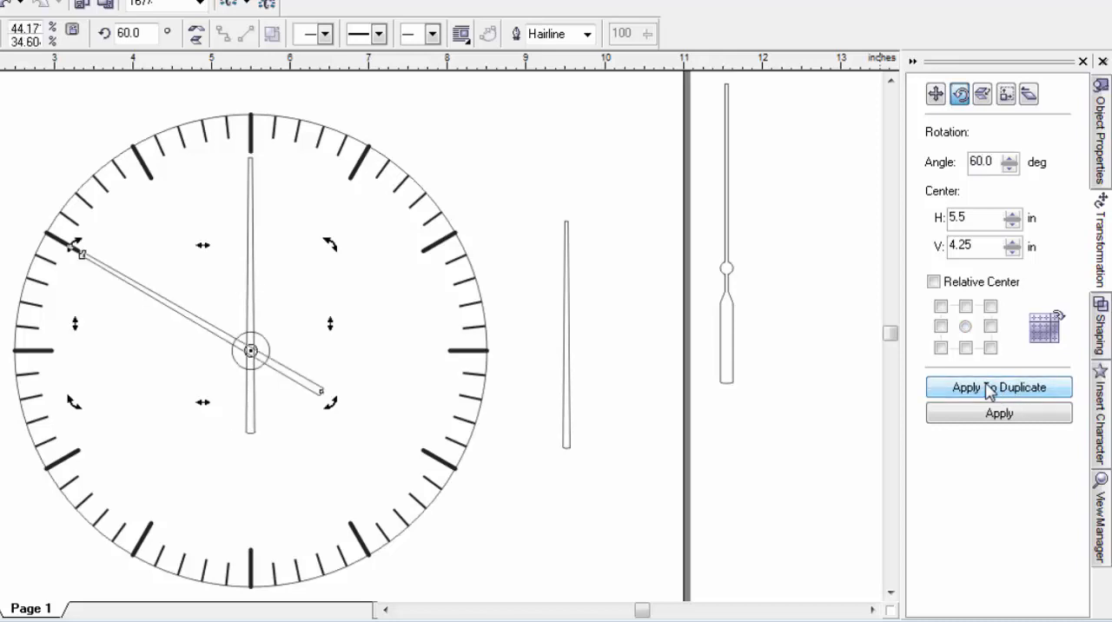
pyautogui.click(251, 203)
pyautogui.press('Delete')
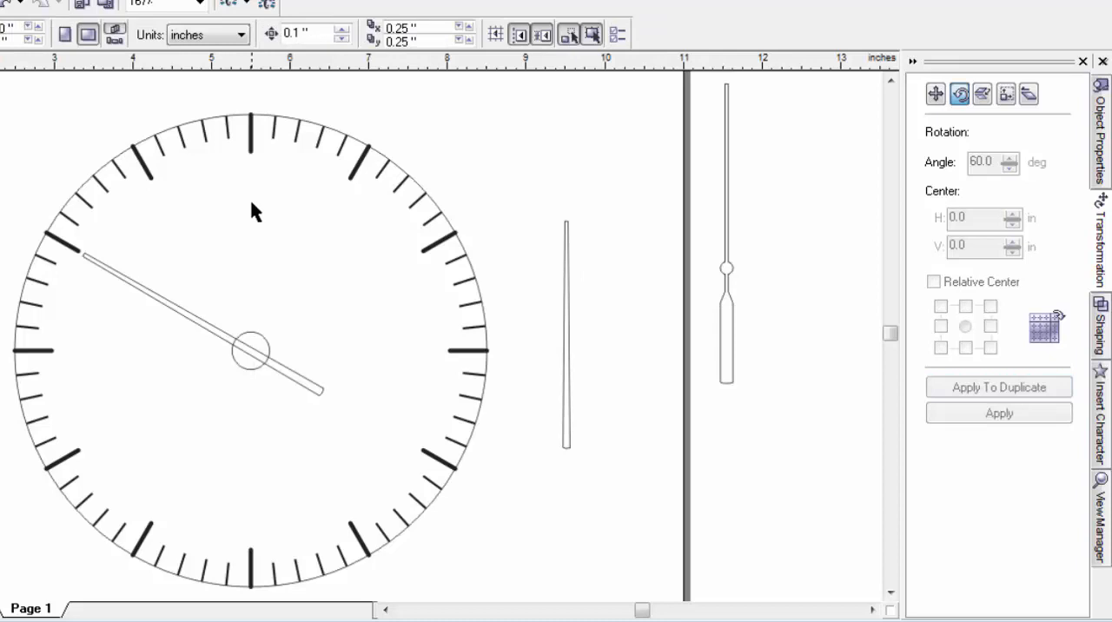
# Step: Align the shorter tapered hand with the small center circle, centered horizontally
pyautogui.click(567, 344)
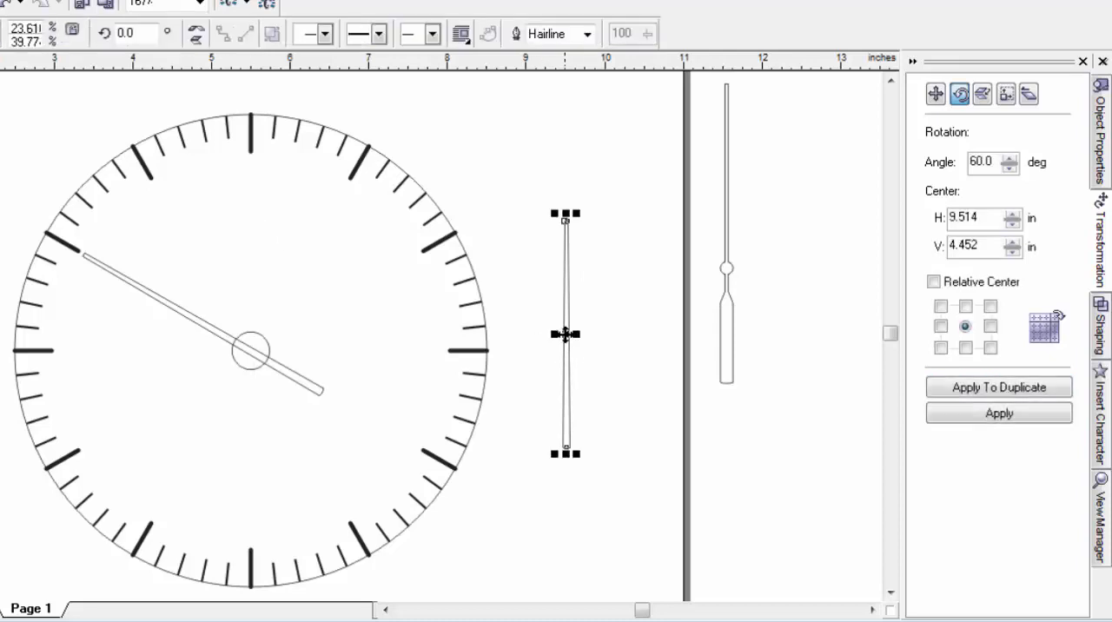
pyautogui.keyDown('shift'); pyautogui.click(251, 334); pyautogui.keyUp('shift')
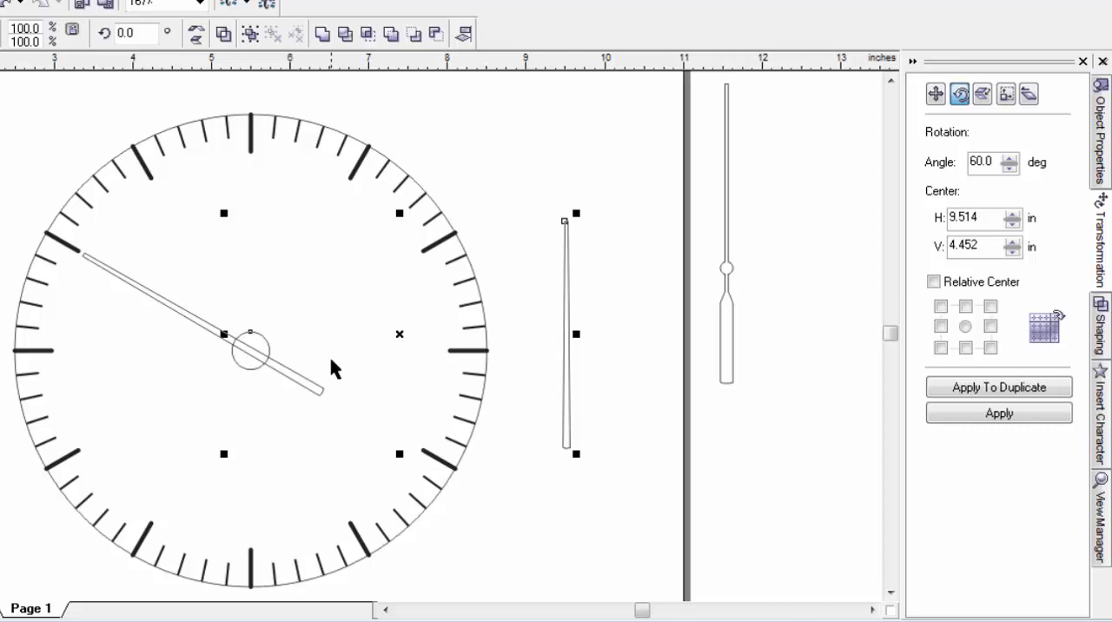
pyautogui.press('c')
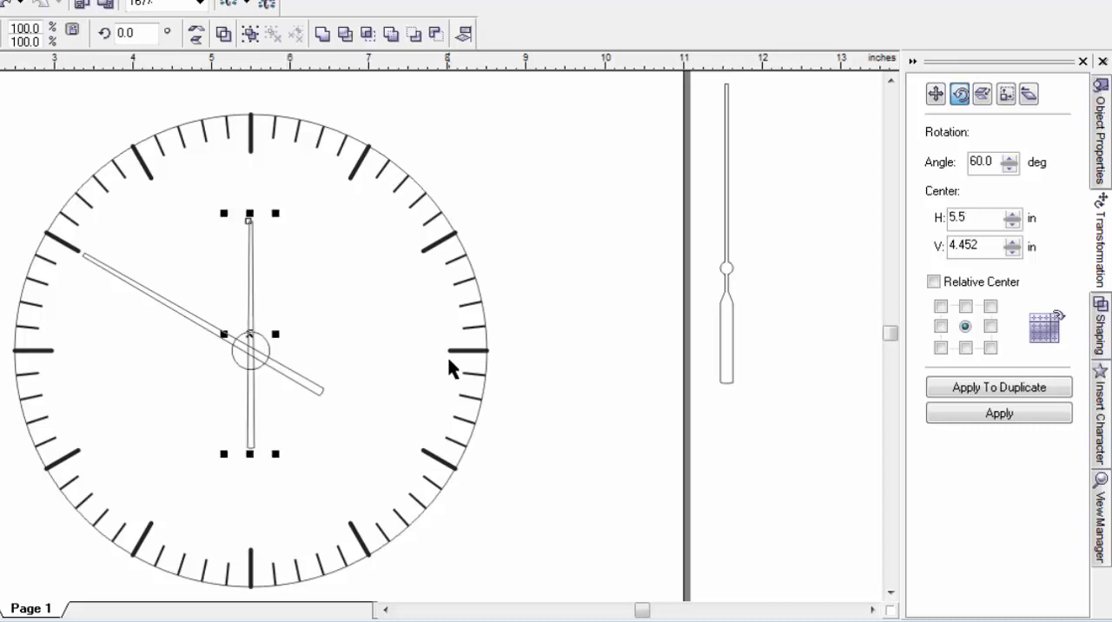
pyautogui.press('Up')
pyautogui.press('Up')
pyautogui.press('Up')
pyautogui.press('Up')
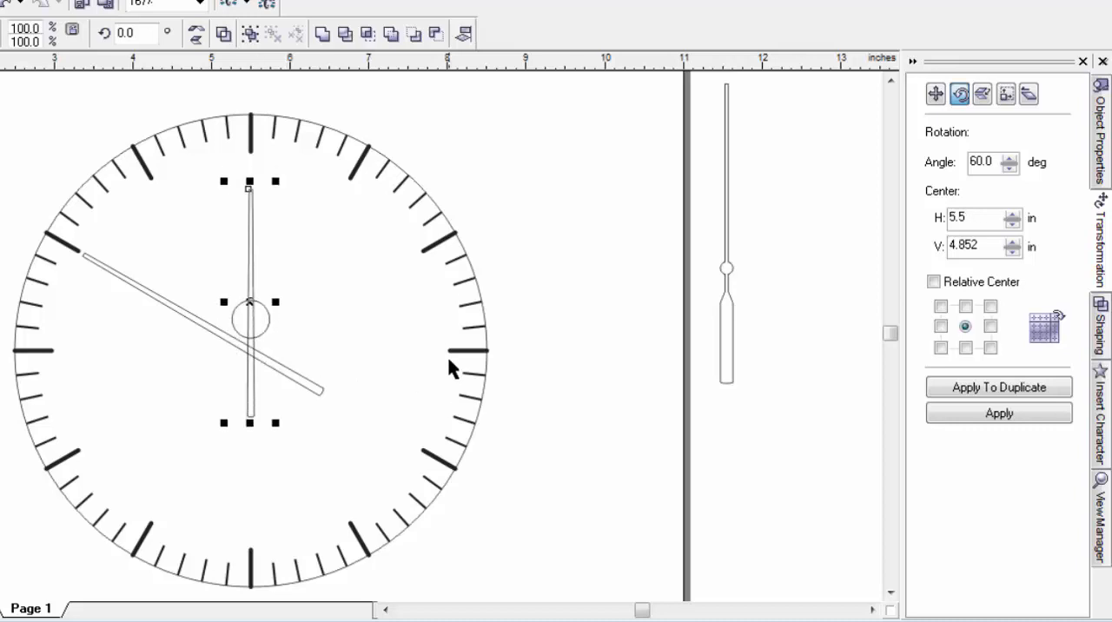
pyautogui.press('Down')
pyautogui.press('Down')
pyautogui.press('Down')
pyautogui.press('Down')
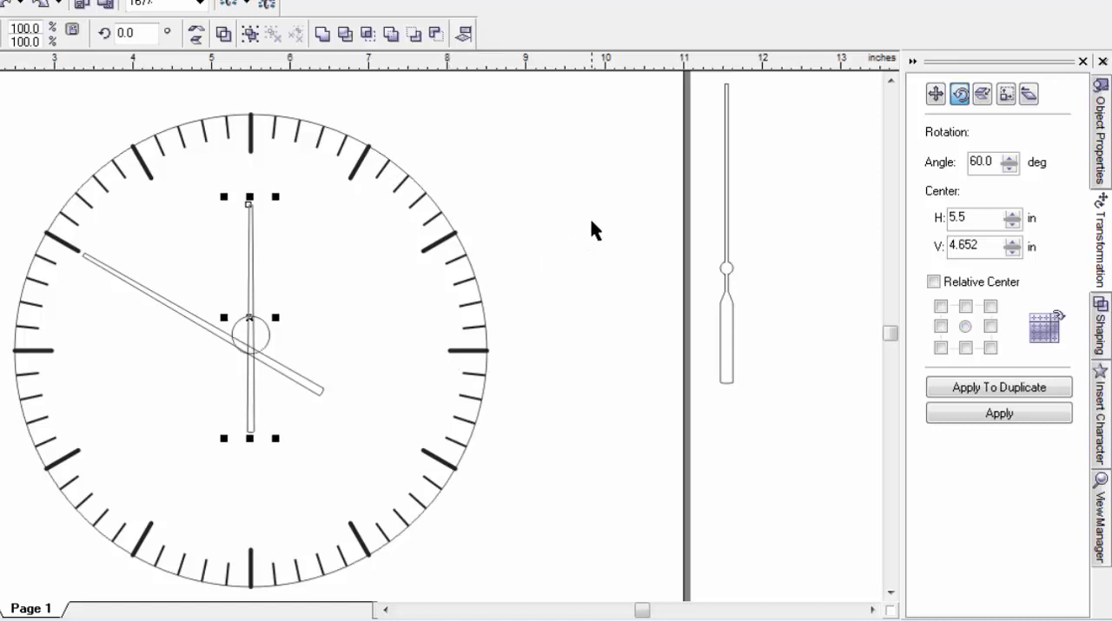
pyautogui.click(320, 241)
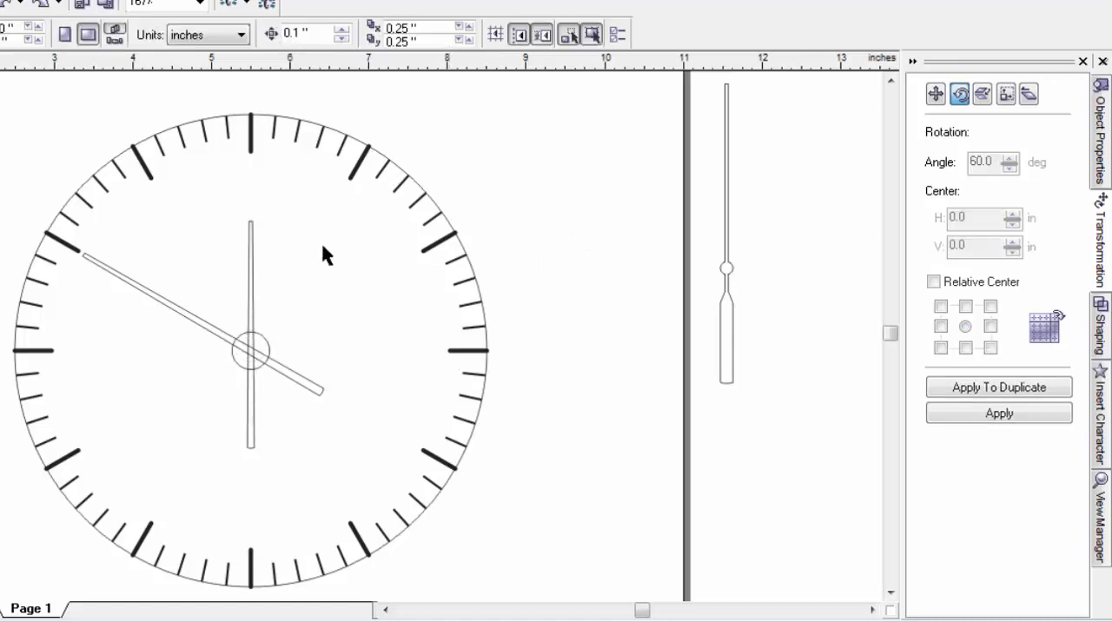
# Step: Nudge the shorter tapered hand up 0.4 inches and move its rotation center to the small circle's center
pyautogui.click(251, 279)
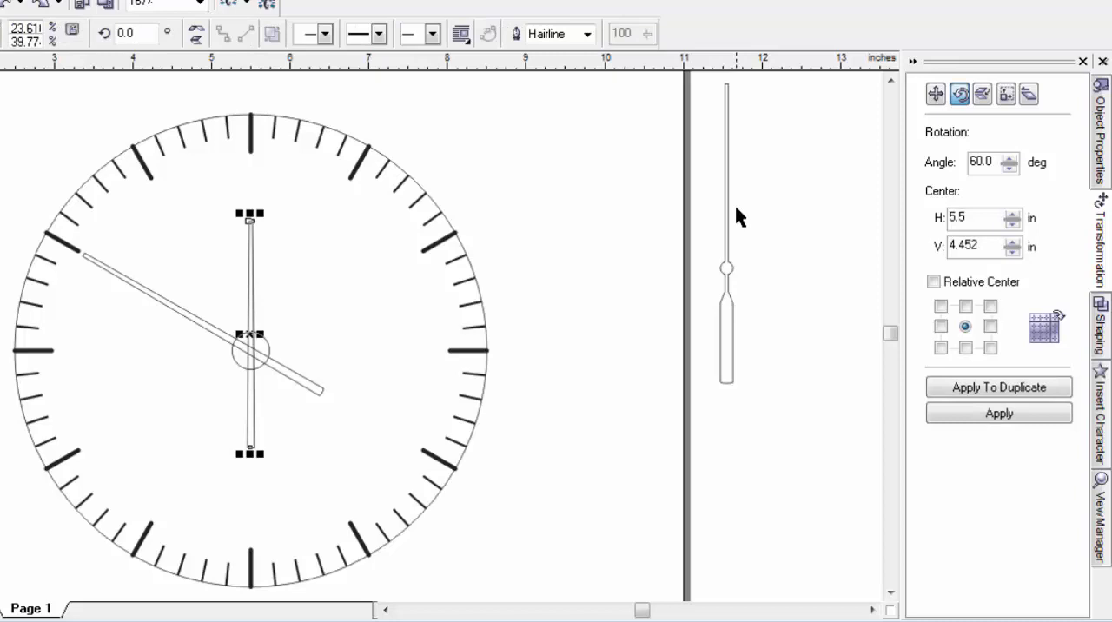
pyautogui.press('Up')
pyautogui.press('Up')
pyautogui.press('Up')
pyautogui.press('Up')
pyautogui.press('Up')
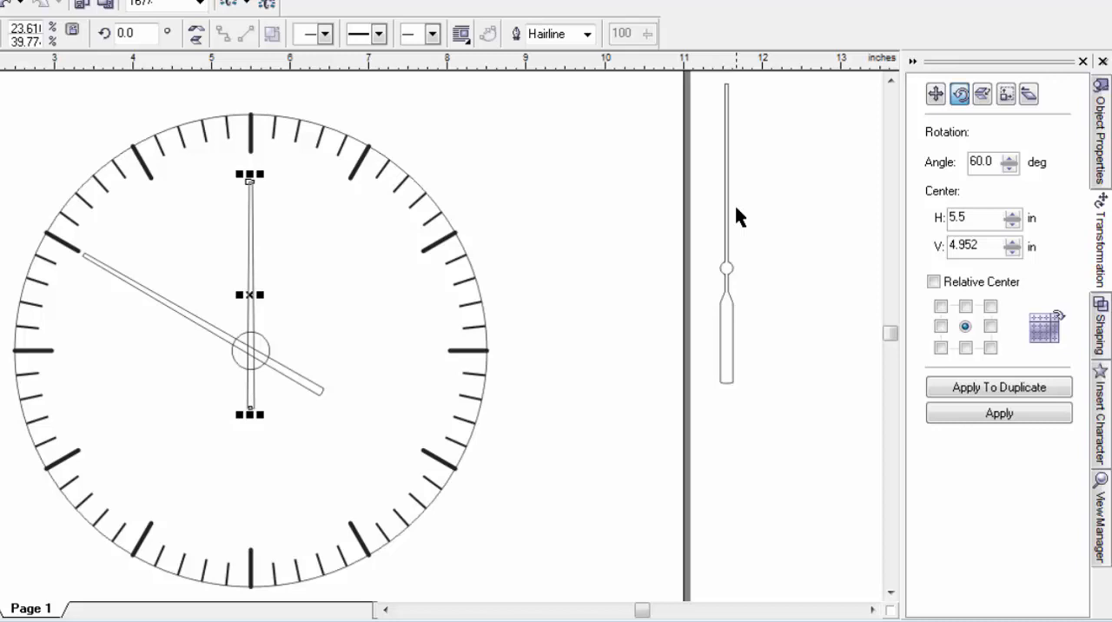
pyautogui.press('Down')
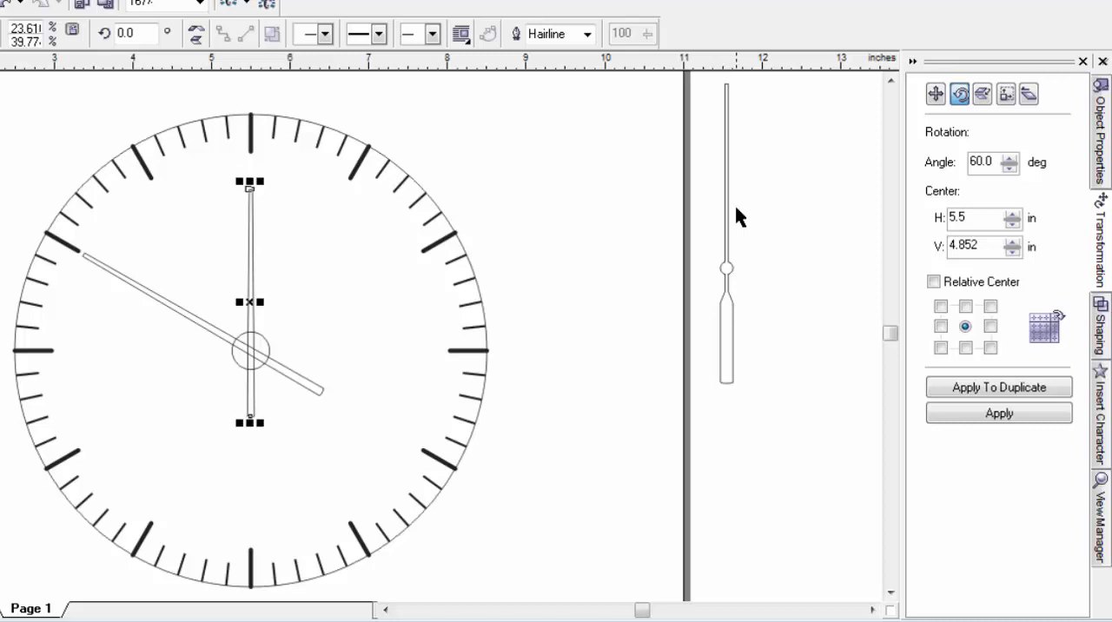
pyautogui.click(249, 295)
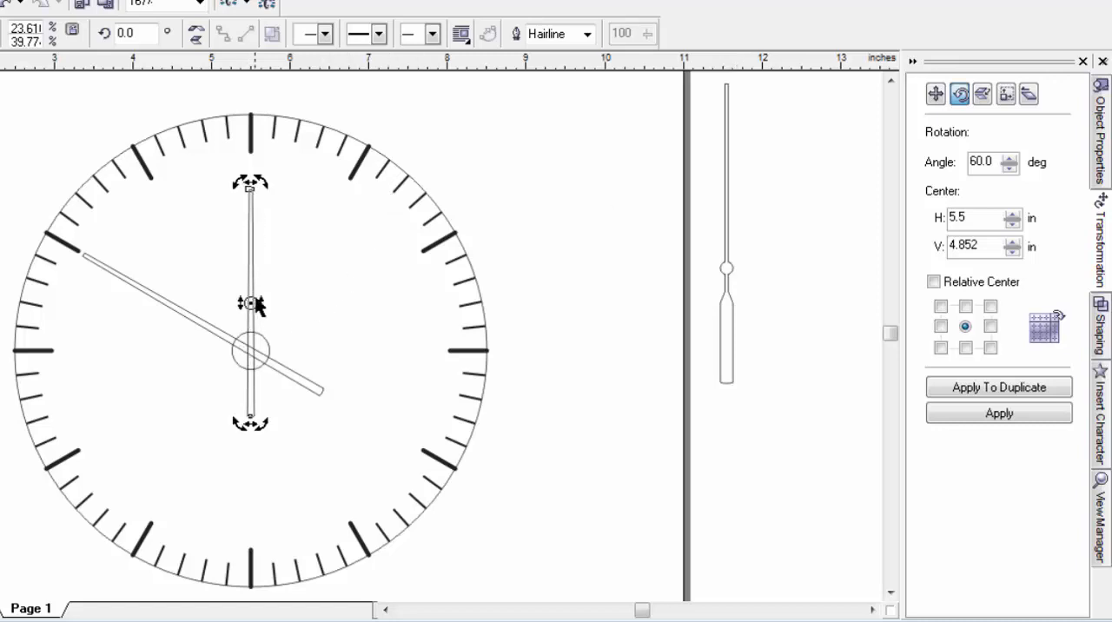
pyautogui.moveTo(251, 303); pyautogui.dragTo(251, 350)
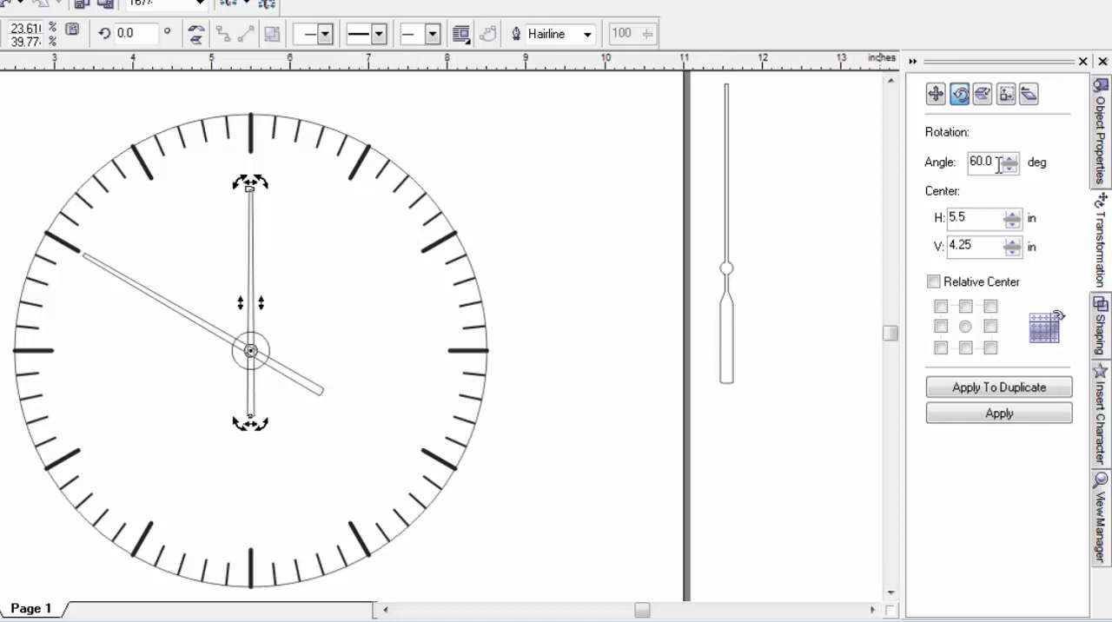
# Step: Try rotating the shorter tapered hand by -30 degrees about the clock center, and undo the rotation
pyautogui.doubleClick(988, 161)
pyautogui.write('-30')
pyautogui.click(1005, 414)
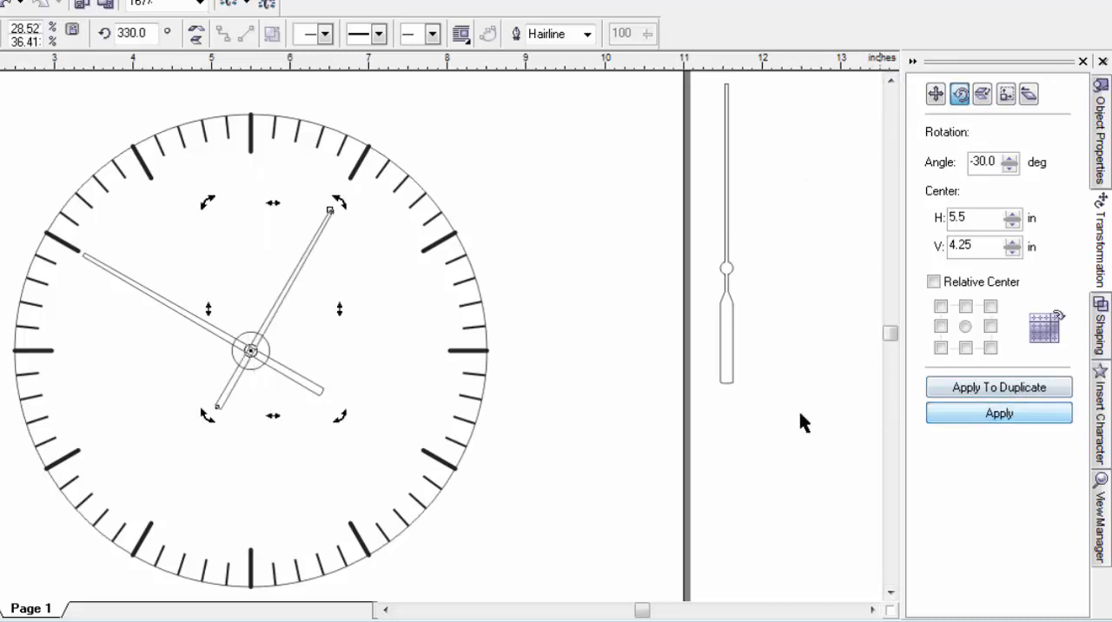
pyautogui.click(615, 230)
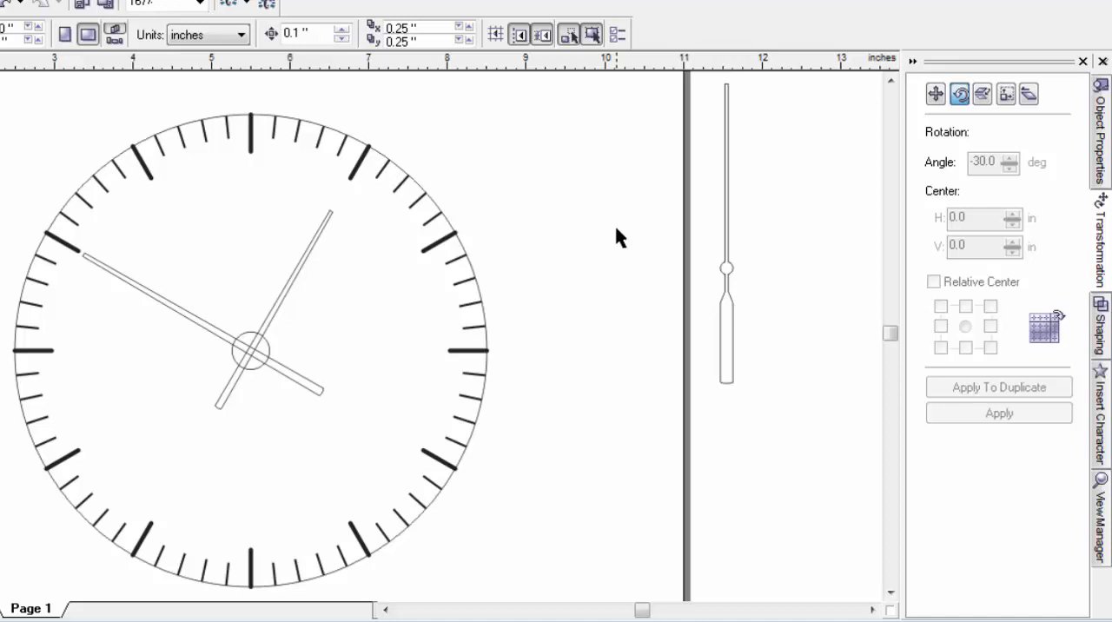
pyautogui.hotkey('ctrl', 'z')
pyautogui.click(626, 186)
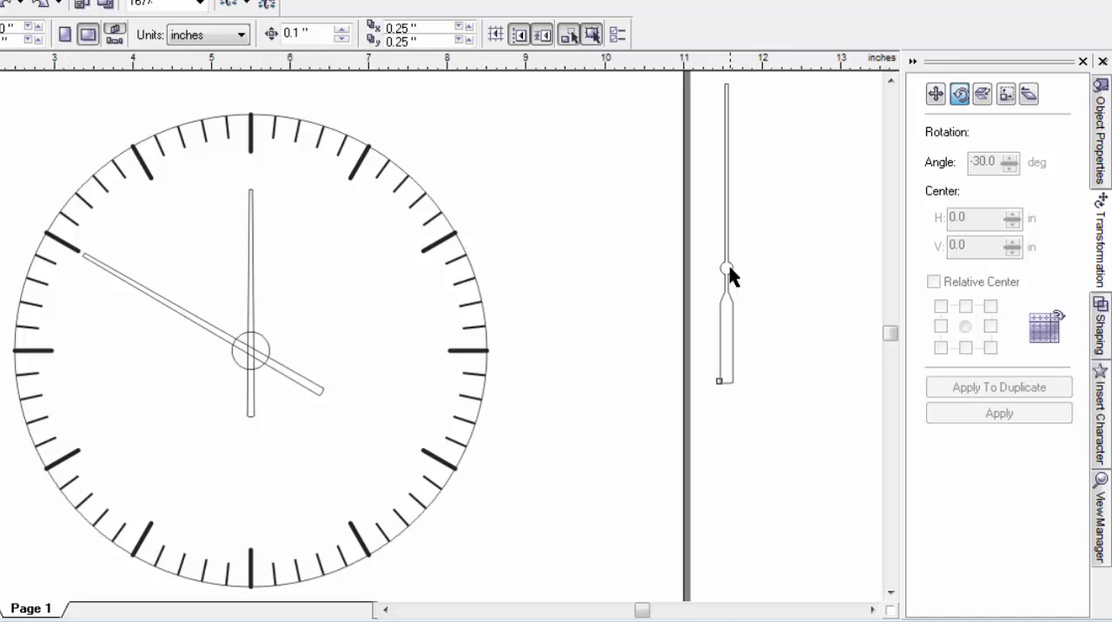
# Step: Align the second hand with the small center circle, centered horizontally
pyautogui.click(719, 381)
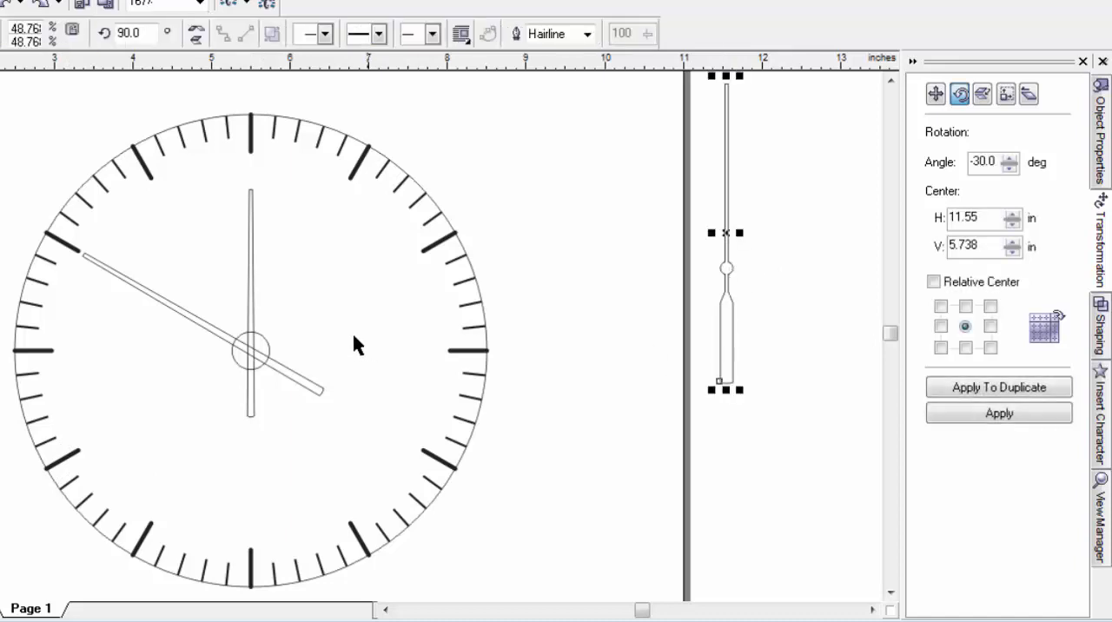
pyautogui.keyDown('shift'); pyautogui.click(267, 345); pyautogui.keyUp('shift')
pyautogui.press('c')
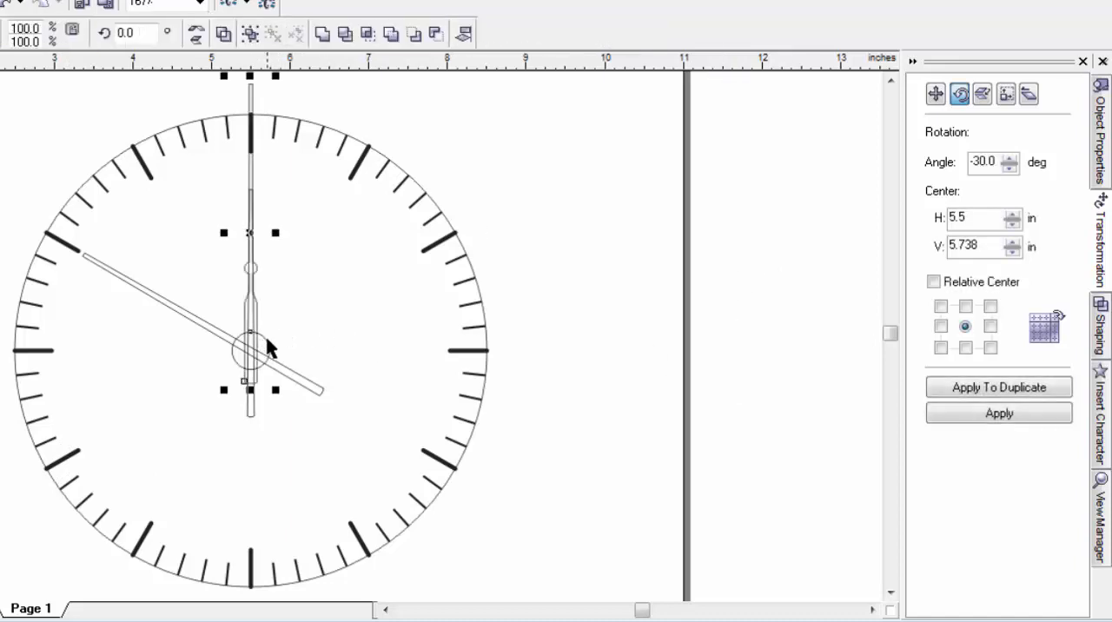
pyautogui.click(692, 288)
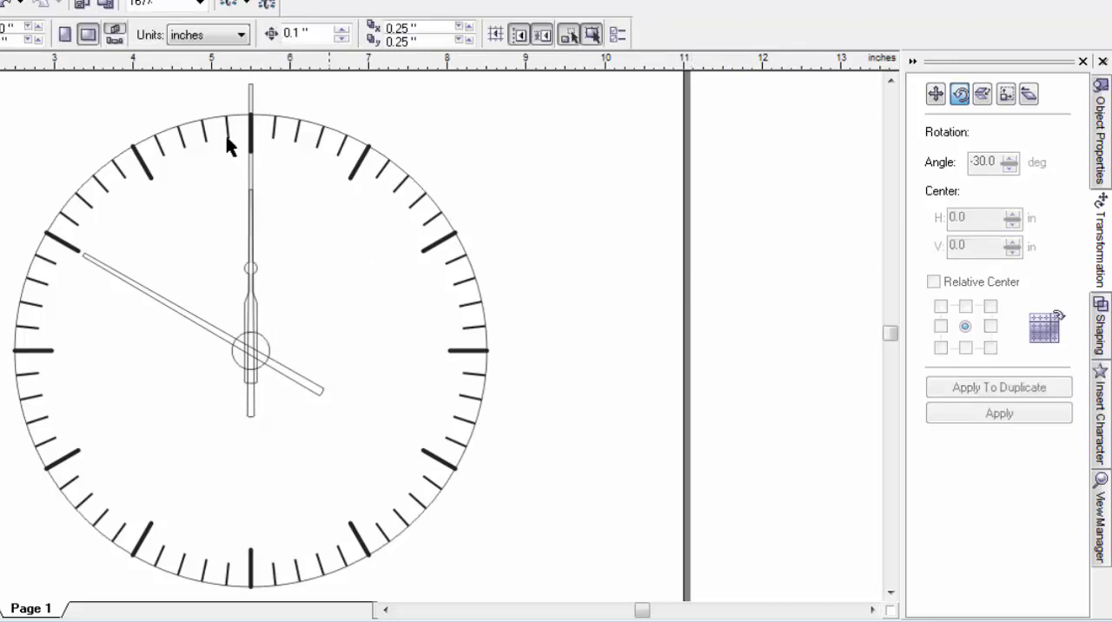
# Step: Nudge the second hand down until its round hub lies inside the small center circle
pyautogui.click(249, 94)
pyautogui.press('Down')
pyautogui.press('Down')
pyautogui.press('Down')
pyautogui.press('Down')
pyautogui.press('Down')
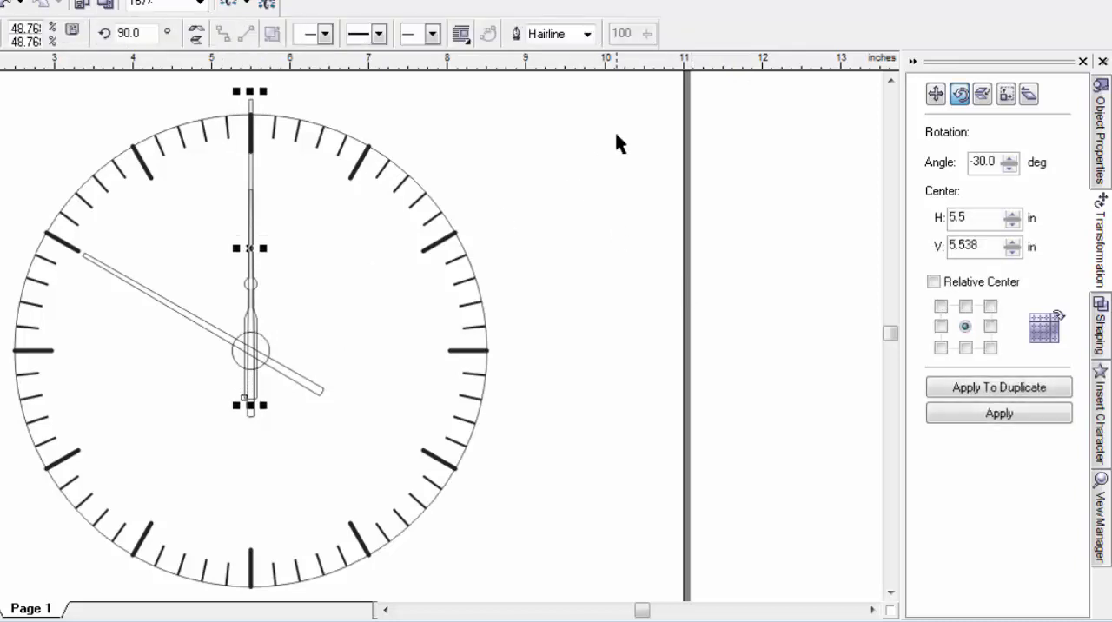
pyautogui.press('Down')
pyautogui.press('Down')
pyautogui.press('Down')
pyautogui.press('Down')
pyautogui.press('Down')
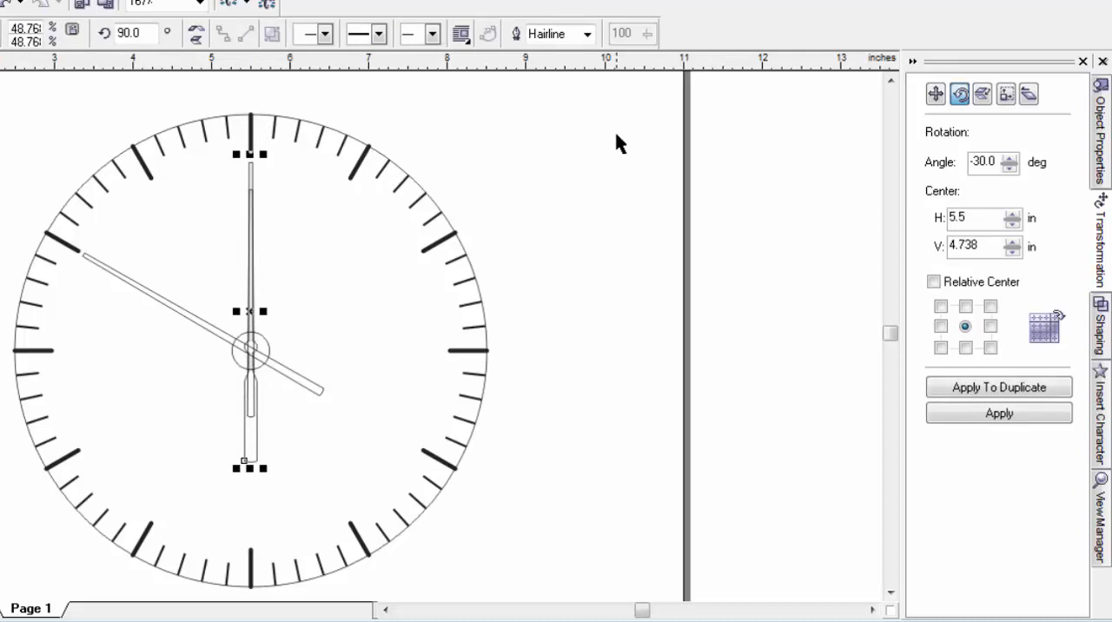
pyautogui.press('Down')
pyautogui.press('Up')
pyautogui.press('Up')
pyautogui.press('Up')
pyautogui.press('Up')
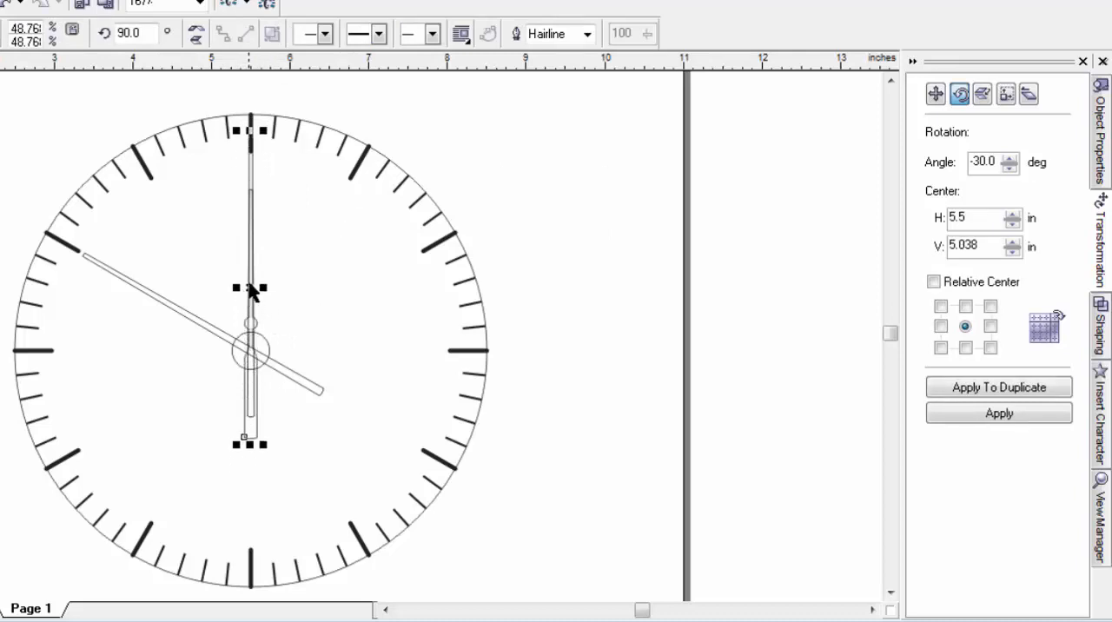
pyautogui.moveTo(252, 288); pyautogui.dragTo(251, 304)
pyautogui.press('Down')
pyautogui.press('Down')
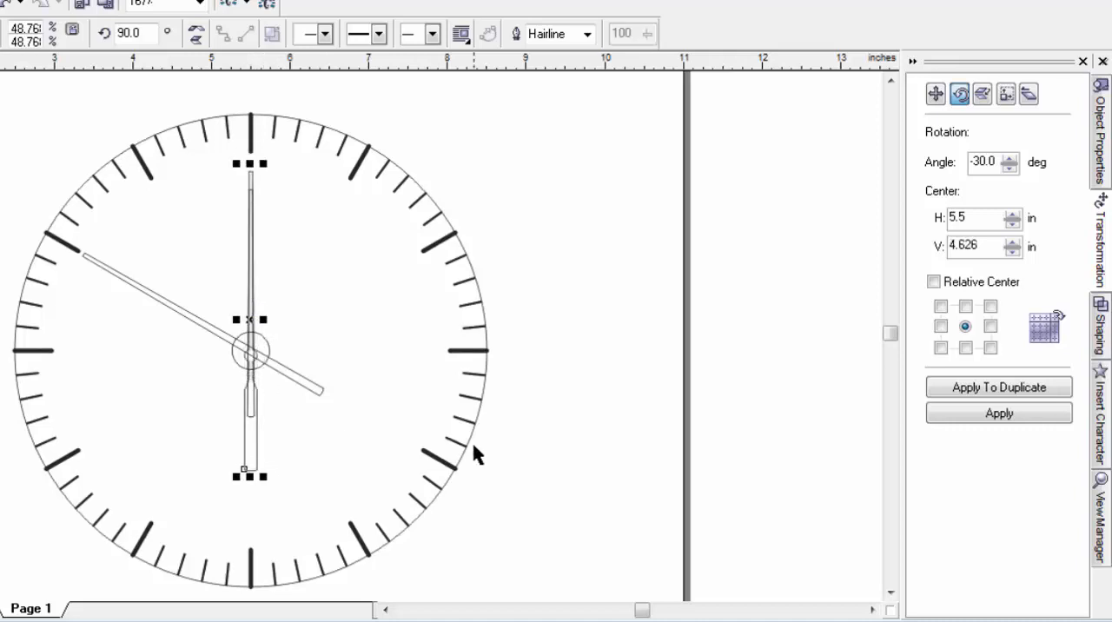
pyautogui.press('Up')
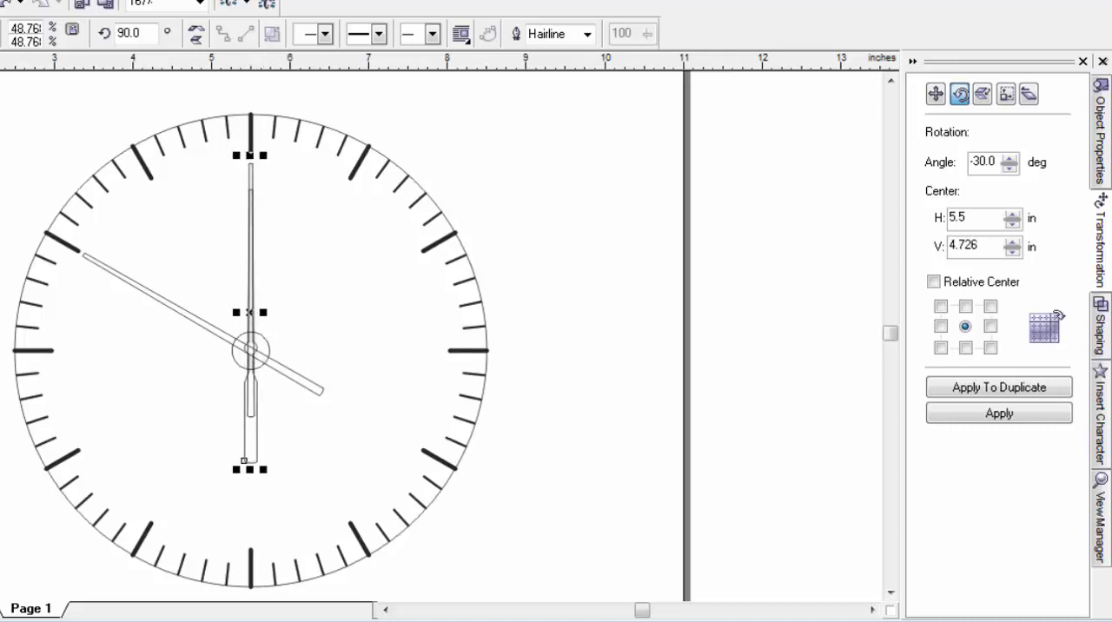
# Step: Fine-position the second hand so its round hub is concentric with the small center circle
pyautogui.press('z')
pyautogui.moveTo(222, 306); pyautogui.dragTo(292, 396)
pyautogui.press('space')
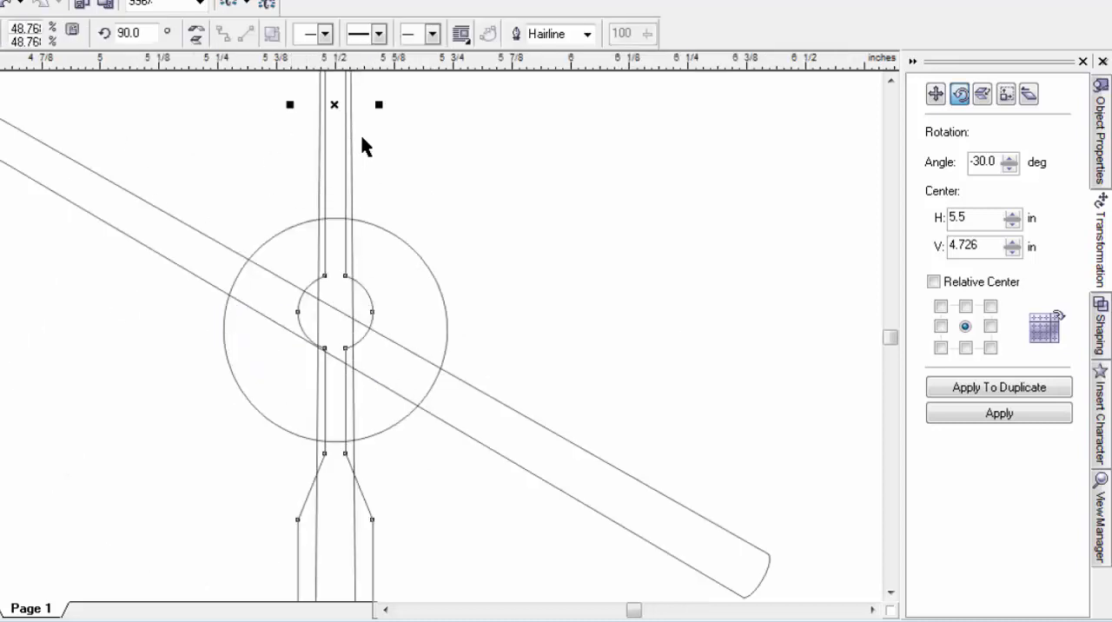
pyautogui.moveTo(335, 114); pyautogui.dragTo(334, 121)
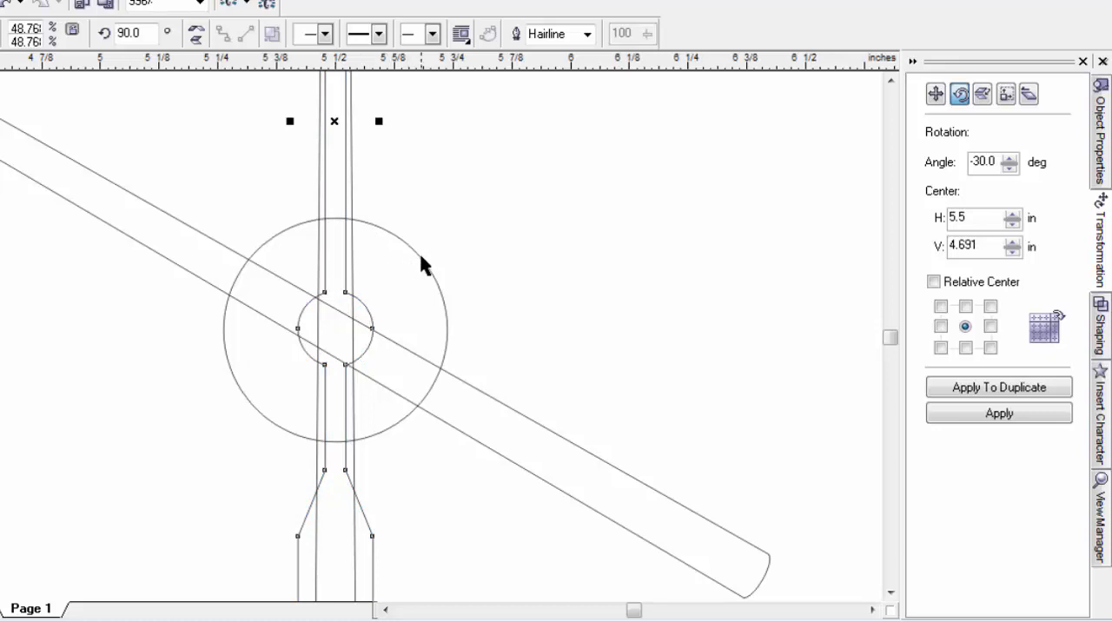
# Step: Try to center the second hand vertically on the small center circle, and undo the alignment
pyautogui.keyDown('shift'); pyautogui.click(423, 262); pyautogui.keyUp('shift')
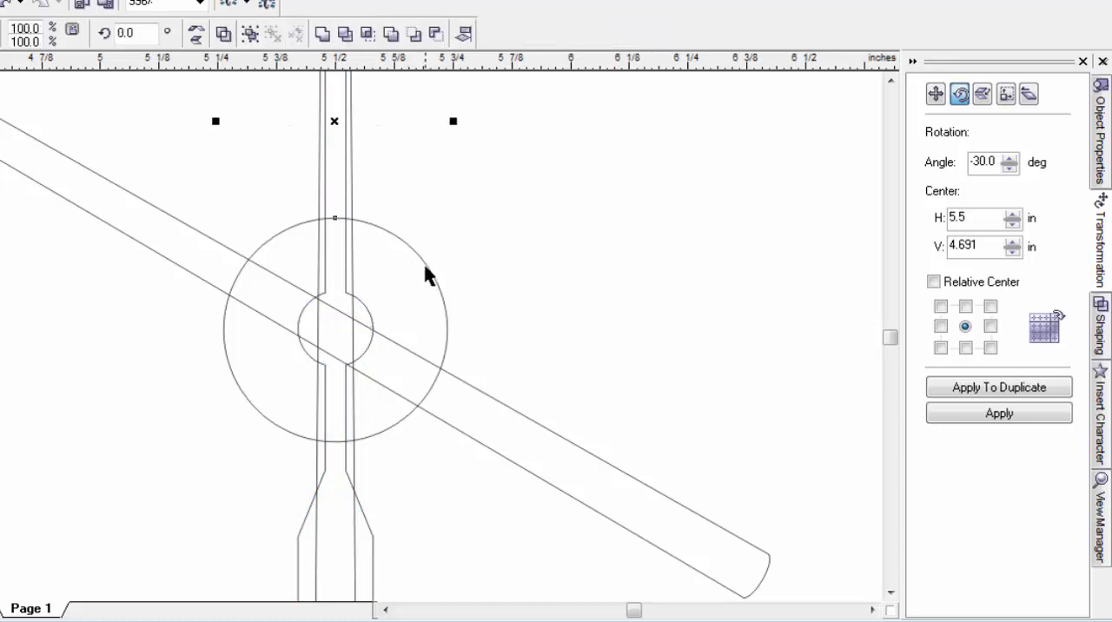
pyautogui.press('e')
pyautogui.press('F3')
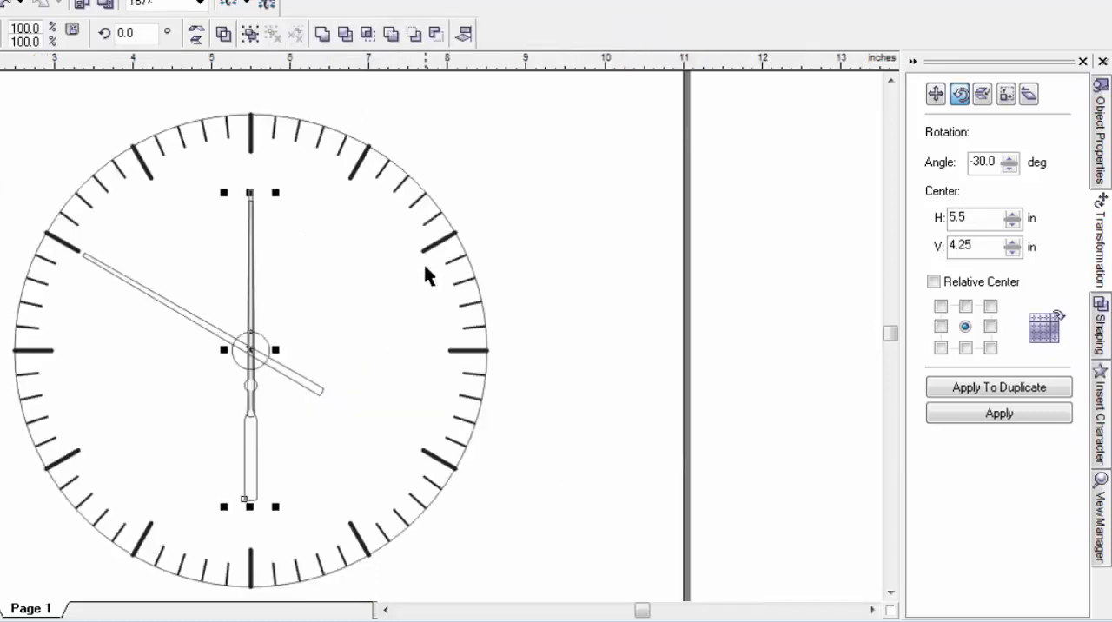
pyautogui.hotkey('ctrl', 'z')
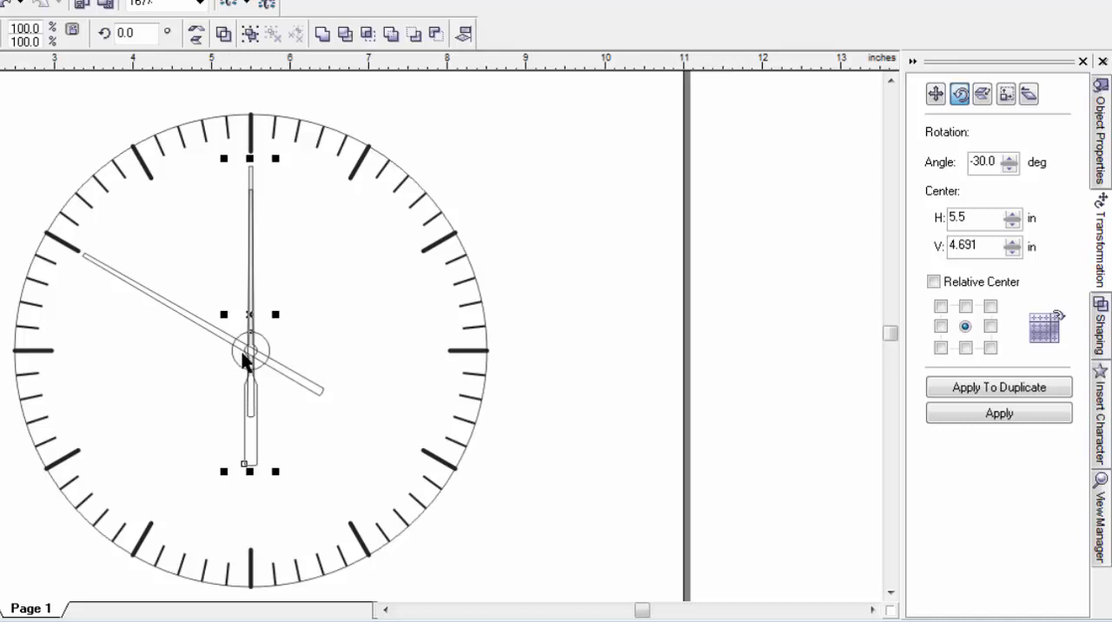
# Step: Set the rotation angle to 120 degrees and clear the selection of the second hand and center circle
pyautogui.press('z')
pyautogui.moveTo(180, 294); pyautogui.dragTo(314, 406)
pyautogui.rightClick(314, 408)
pyautogui.rightClick(314, 407)
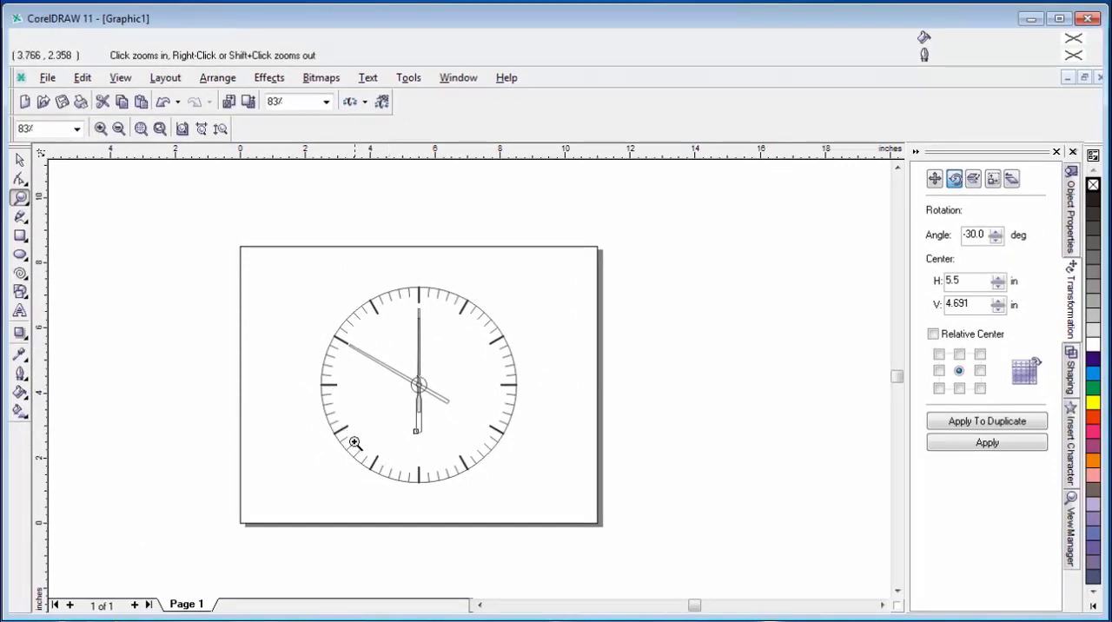
pyautogui.moveTo(989, 236); pyautogui.dragTo(713, 272)
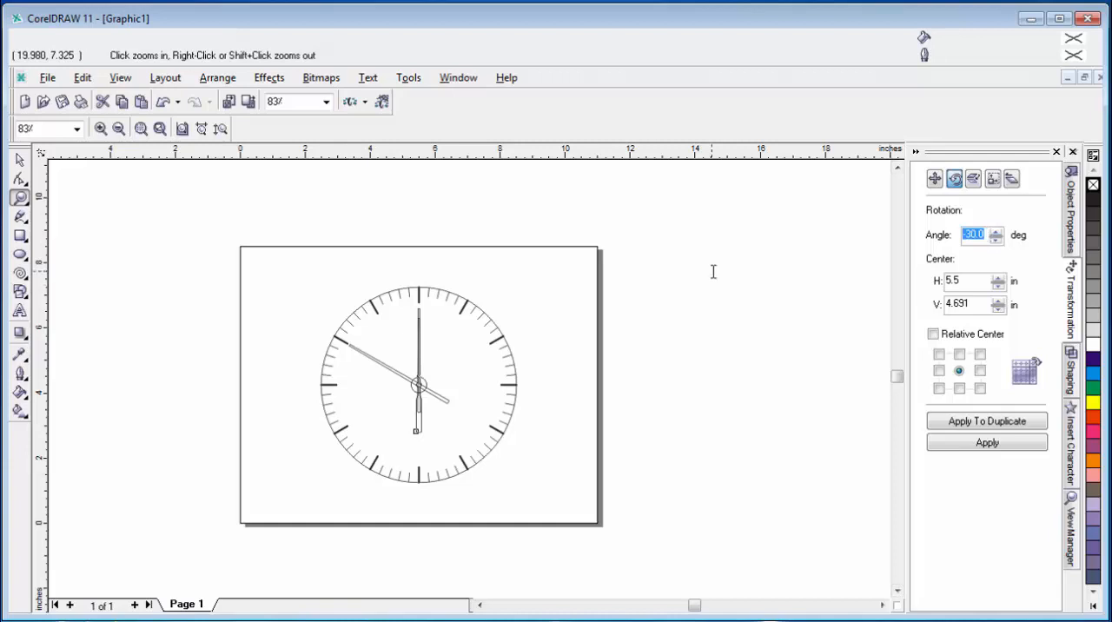
pyautogui.write('120')
pyautogui.press('Return')
pyautogui.click(425, 429)
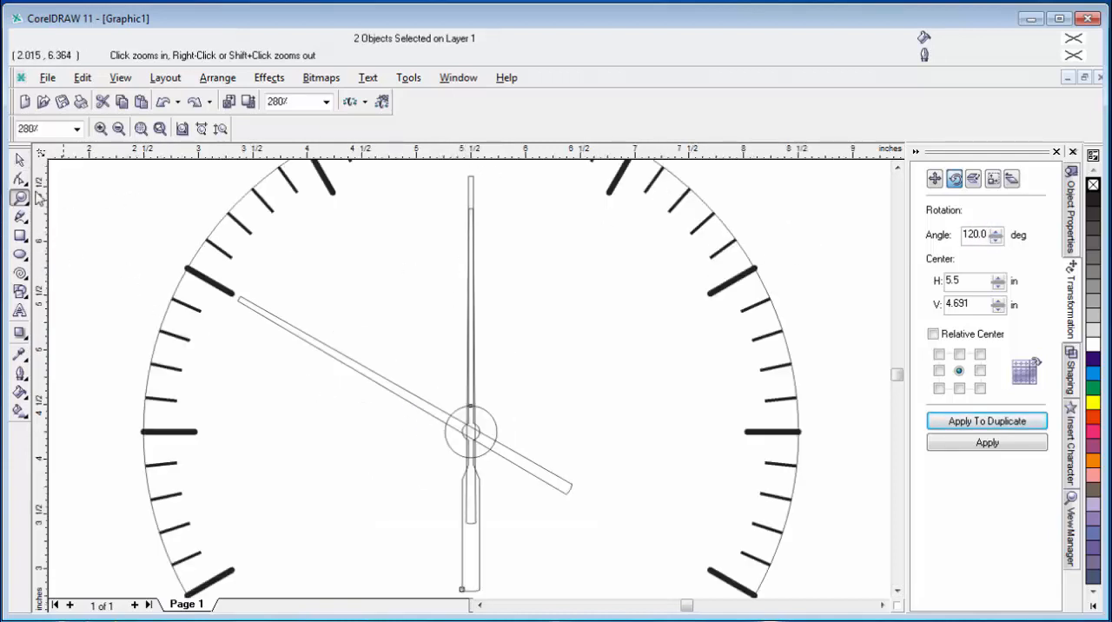
pyautogui.click(19, 160)
pyautogui.click(838, 226)
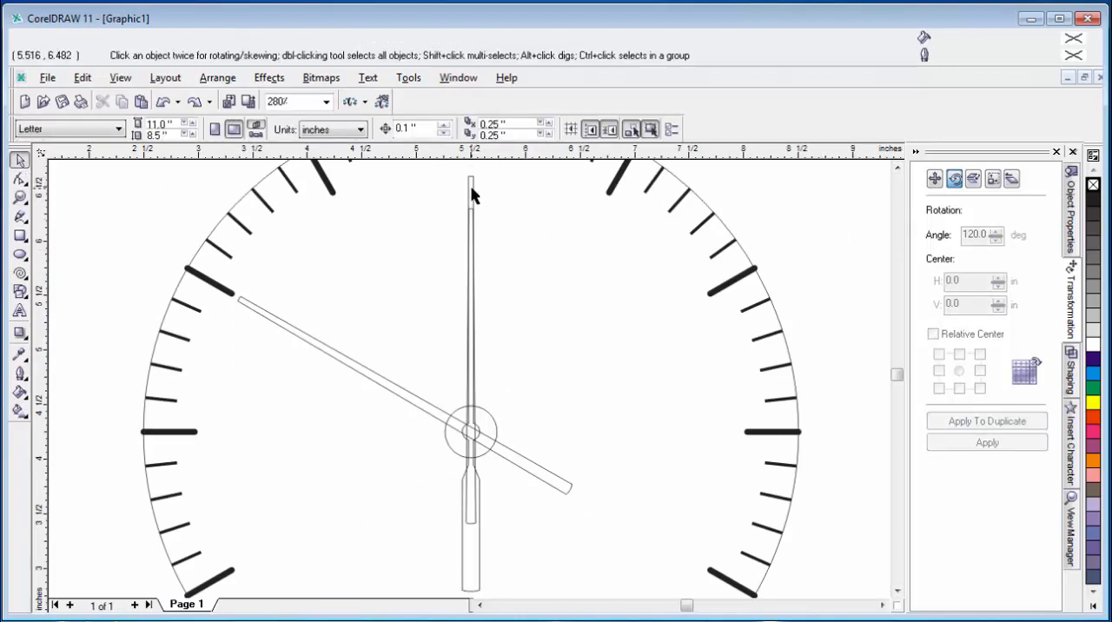
# Step: Move the second hand's rotation center to the center of the small circle
pyautogui.click(471, 191)
pyautogui.click(474, 408)
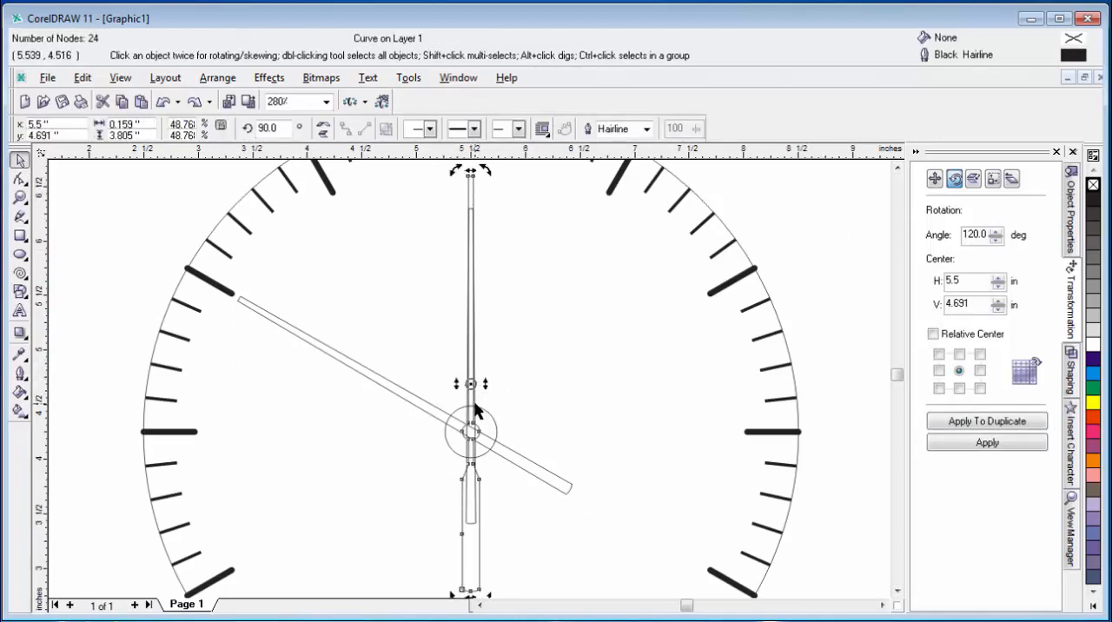
pyautogui.moveTo(471, 385); pyautogui.dragTo(470, 431)
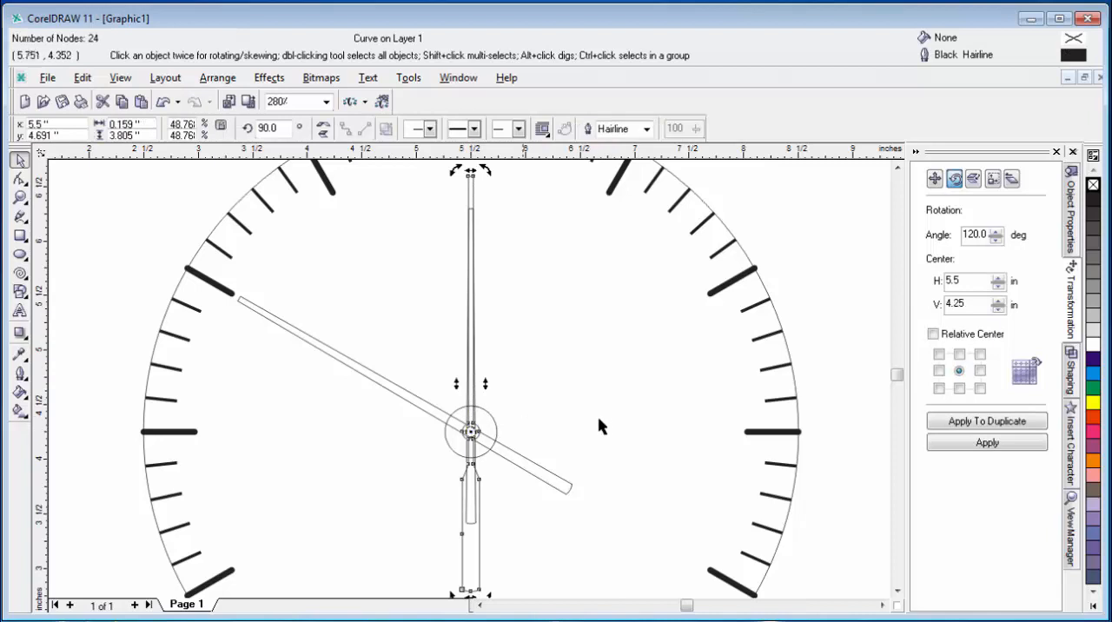
# Step: Try a duplicate of the second hand rotated 120 degrees about the clock center, and undo the duplication
pyautogui.click(996, 426)
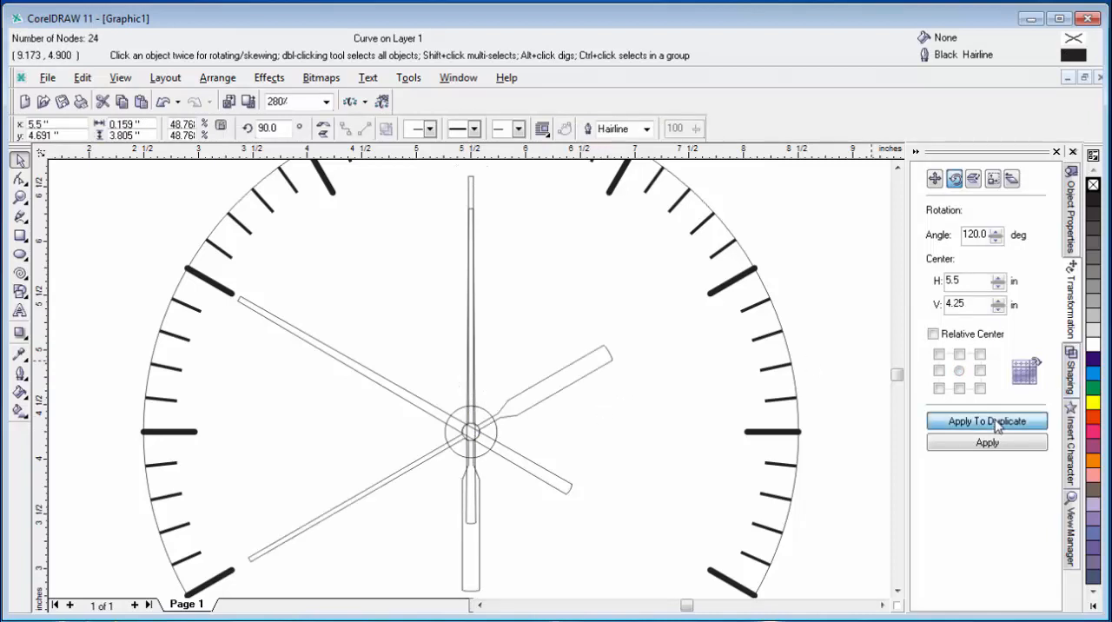
pyautogui.hotkey('shift', 'F4')
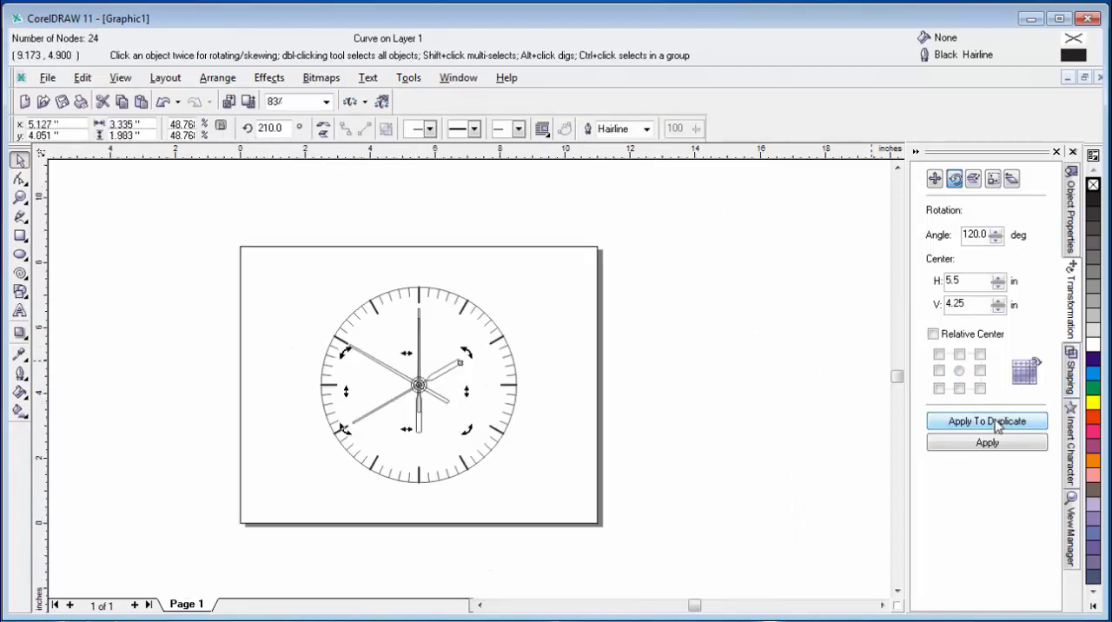
pyautogui.click(799, 370)
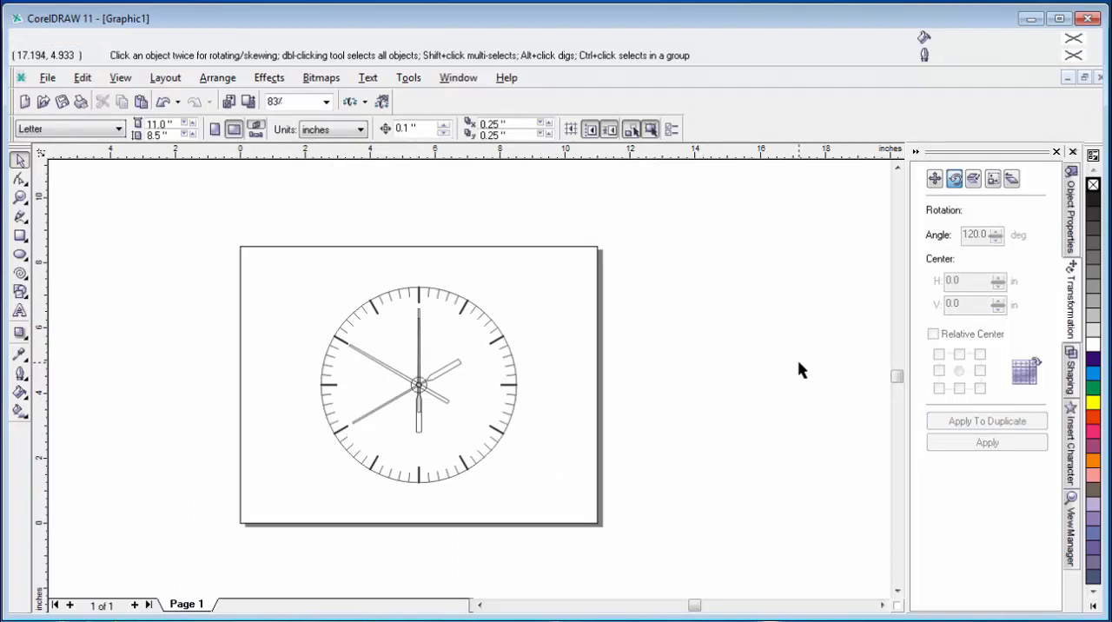
pyautogui.hotkey('ctrl', 'z')
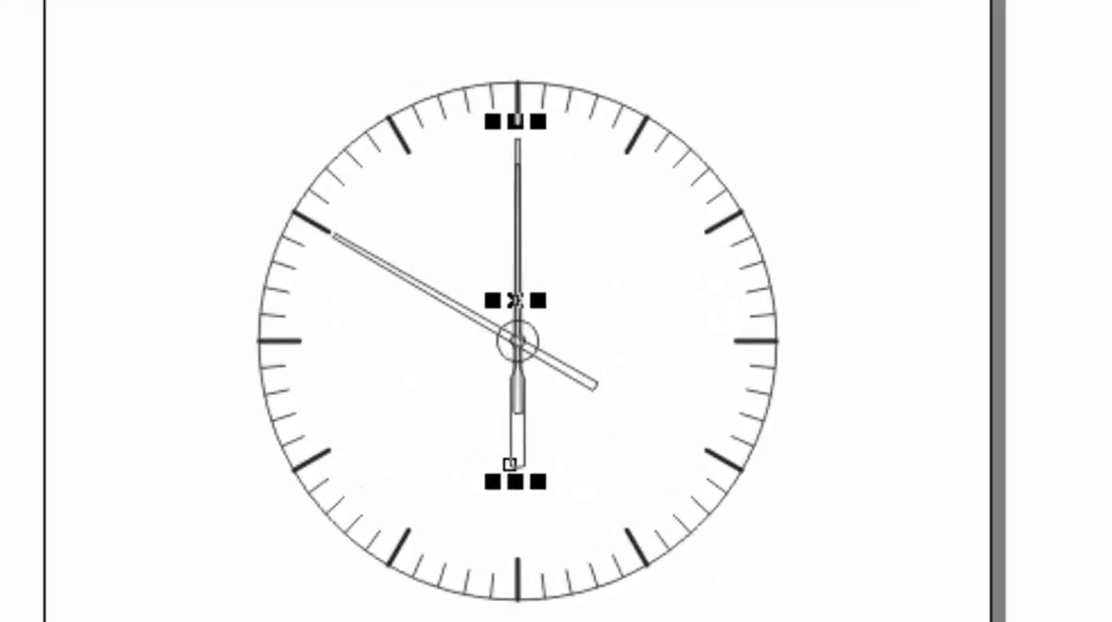
pyautogui.hotkey('shift', 'F2')
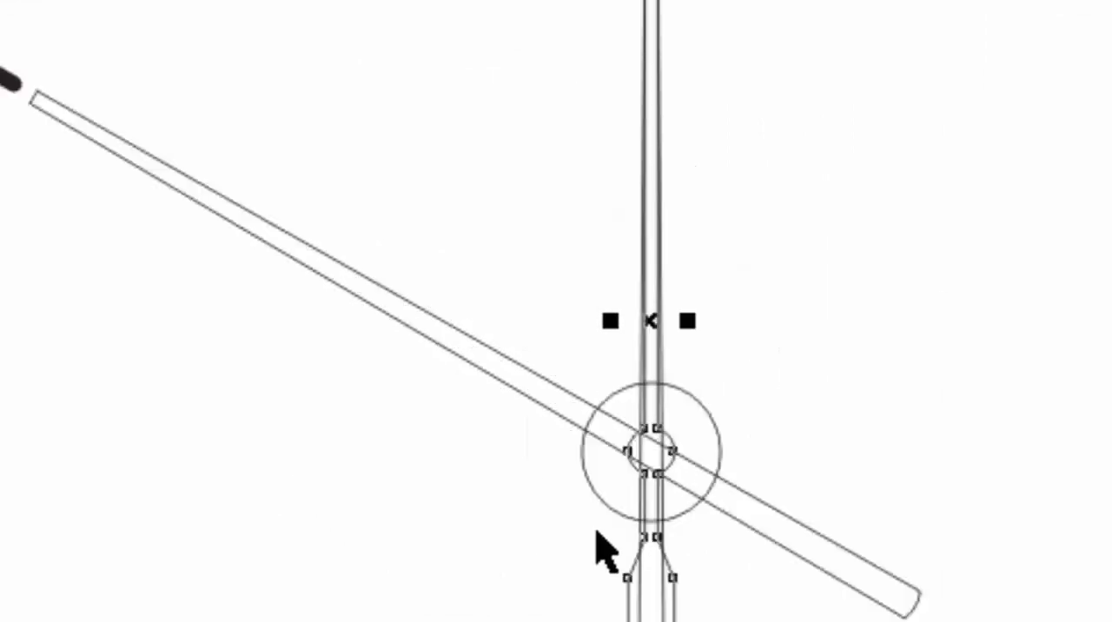
# Step: Rotate the second hand 120 degrees about the clock center at H 5.5 in, V 4.25 in, and clear the selection
pyautogui.click(648, 317)
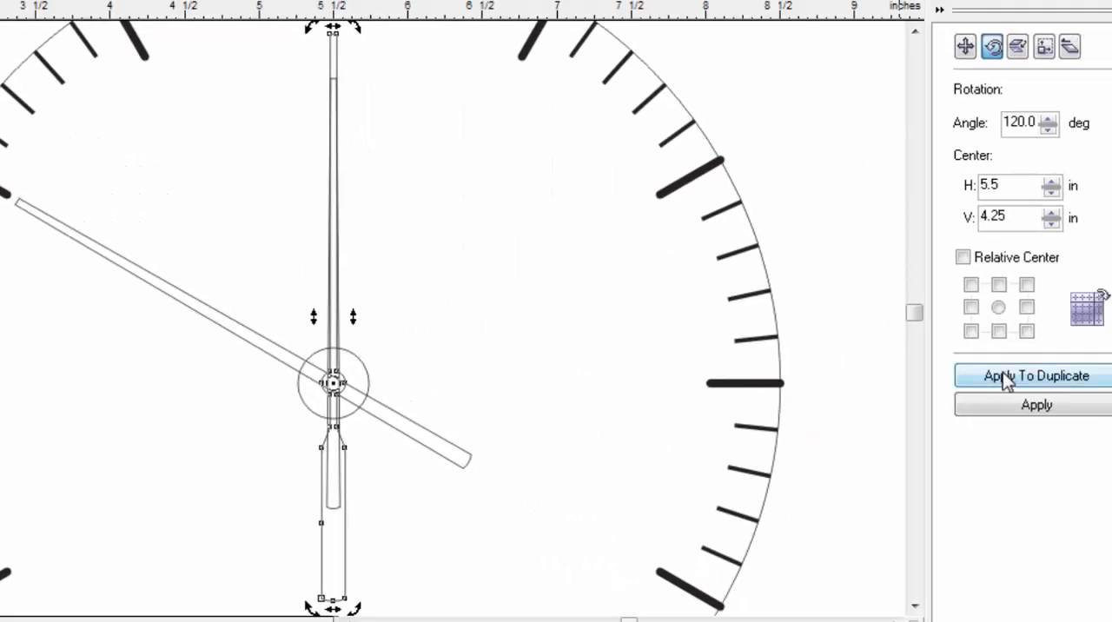
pyautogui.click(1012, 408)
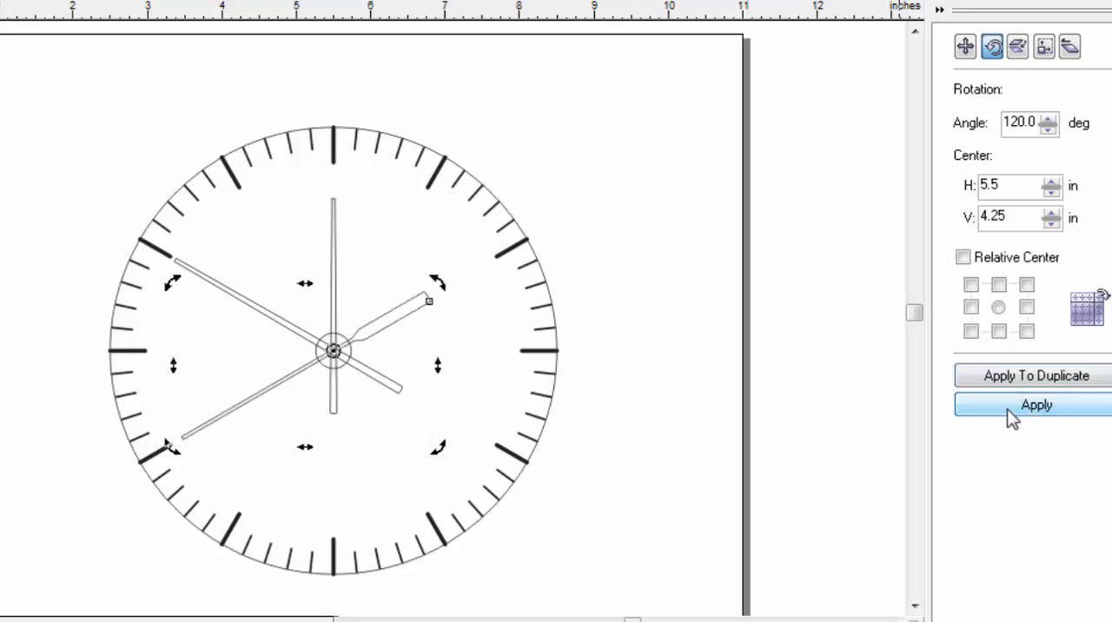
pyautogui.press('Escape')
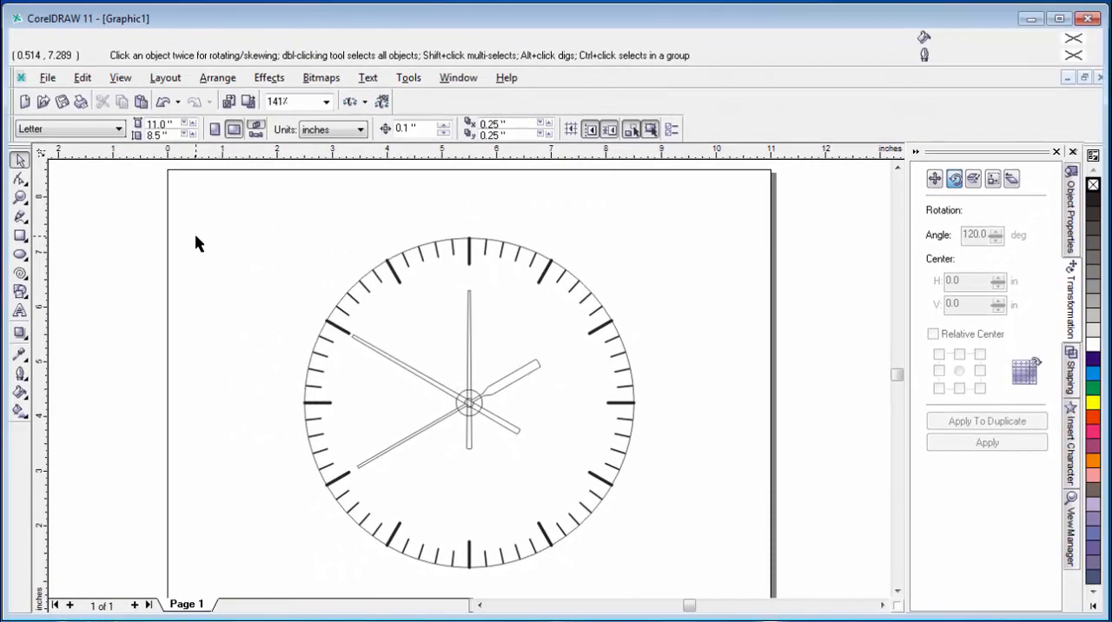
# Step: Give the second hand a red fill and a red outline, and clear the selection
pyautogui.click(468, 355)
pyautogui.click(425, 380)
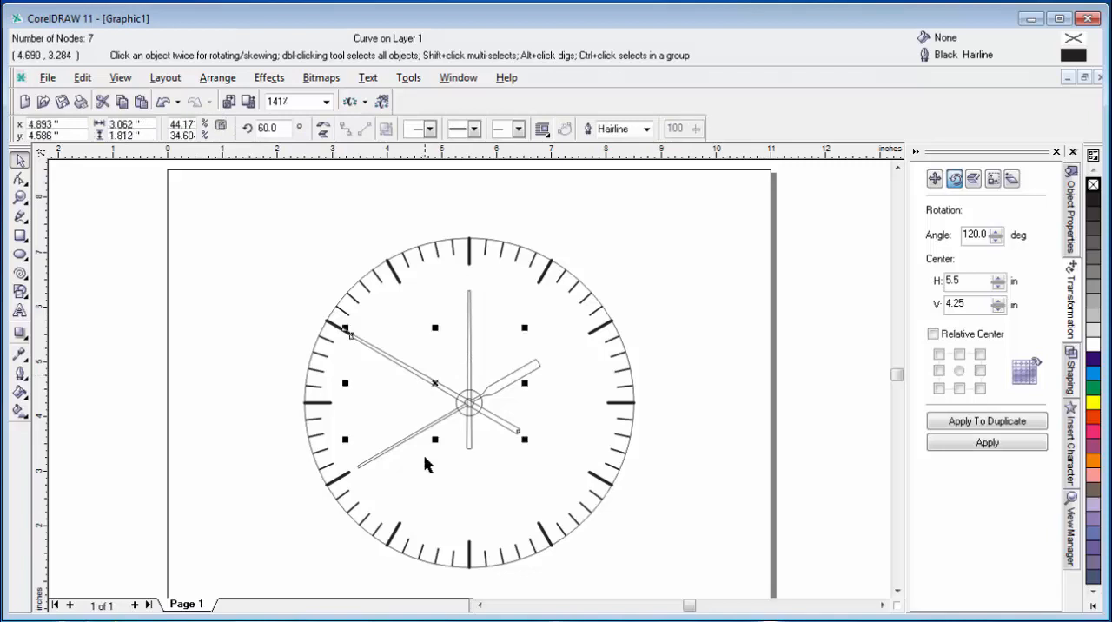
pyautogui.click(416, 434)
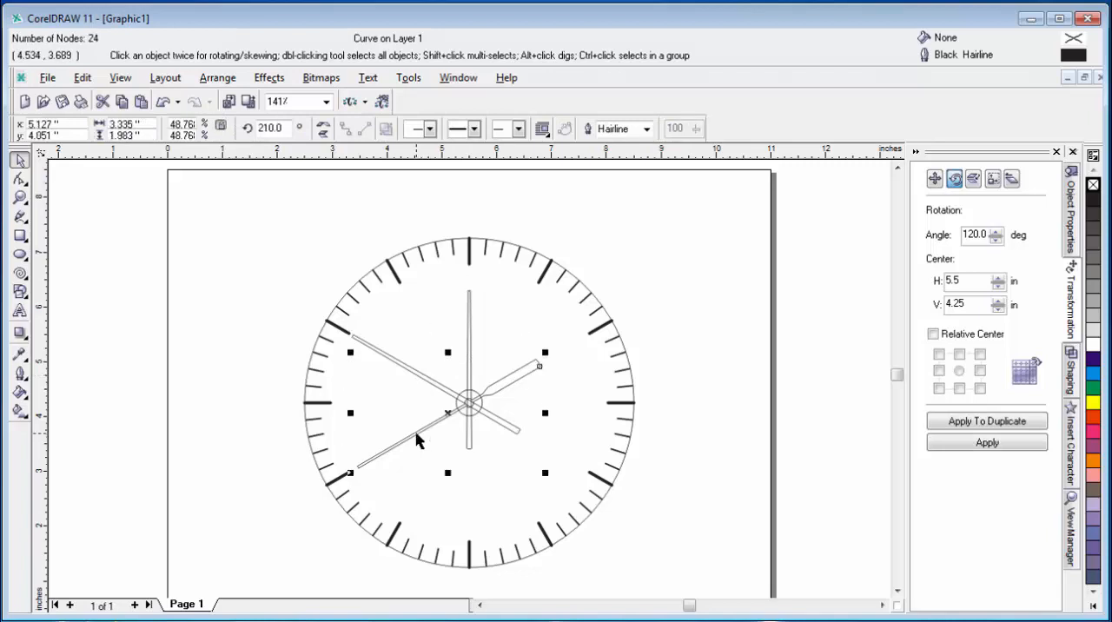
pyautogui.click(1092, 418)
pyautogui.rightClick(1093, 418)
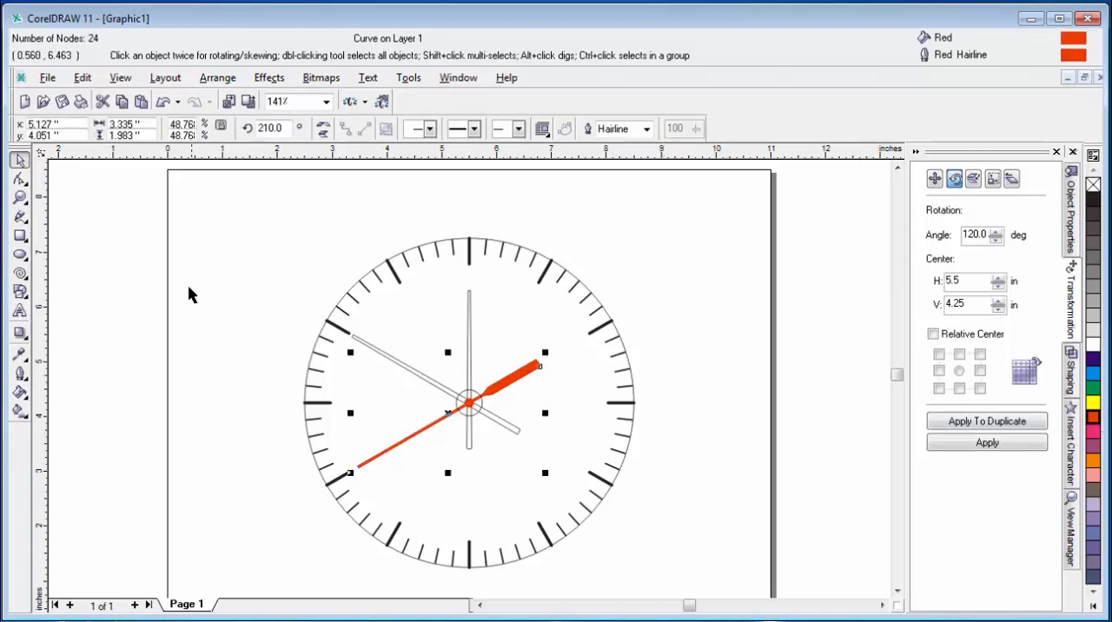
pyautogui.press('Escape')
# Step: Color the vertical hour hand's fill and outline the darkest gray, and fill the slanted minute hand with black
pyautogui.click(470, 365)
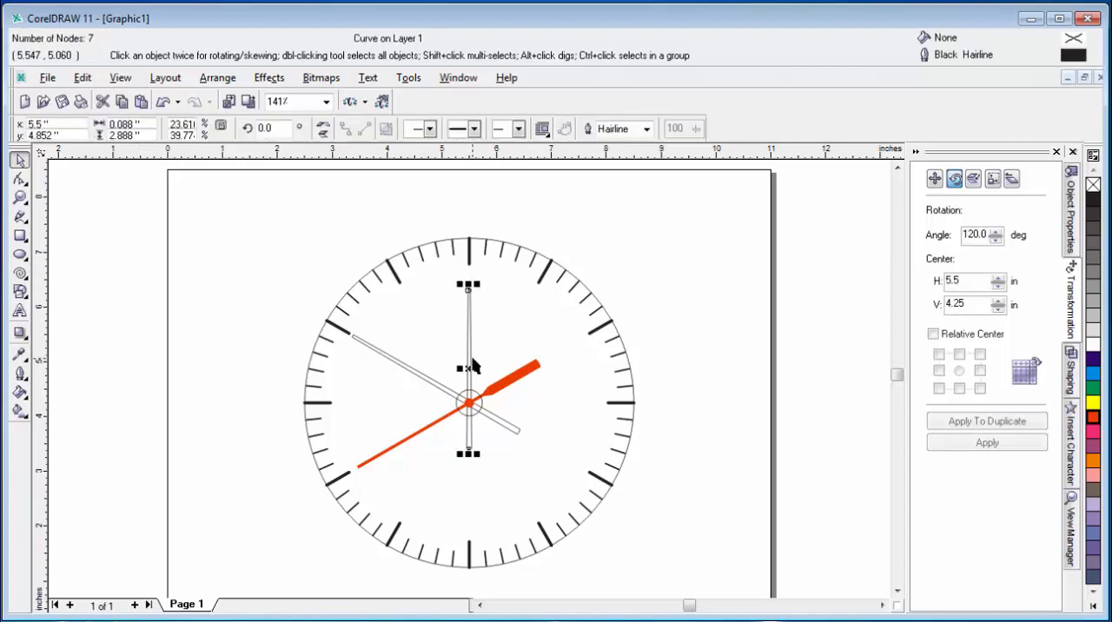
pyautogui.click(1093, 217)
pyautogui.rightClick(1092, 217)
pyautogui.press('Escape')
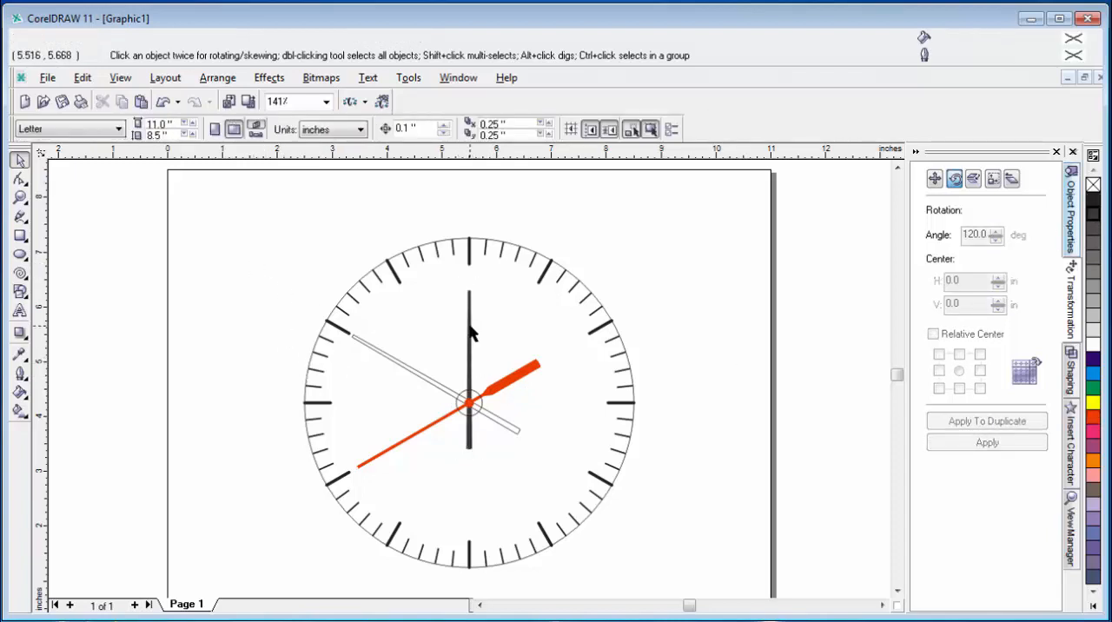
pyautogui.click(411, 372)
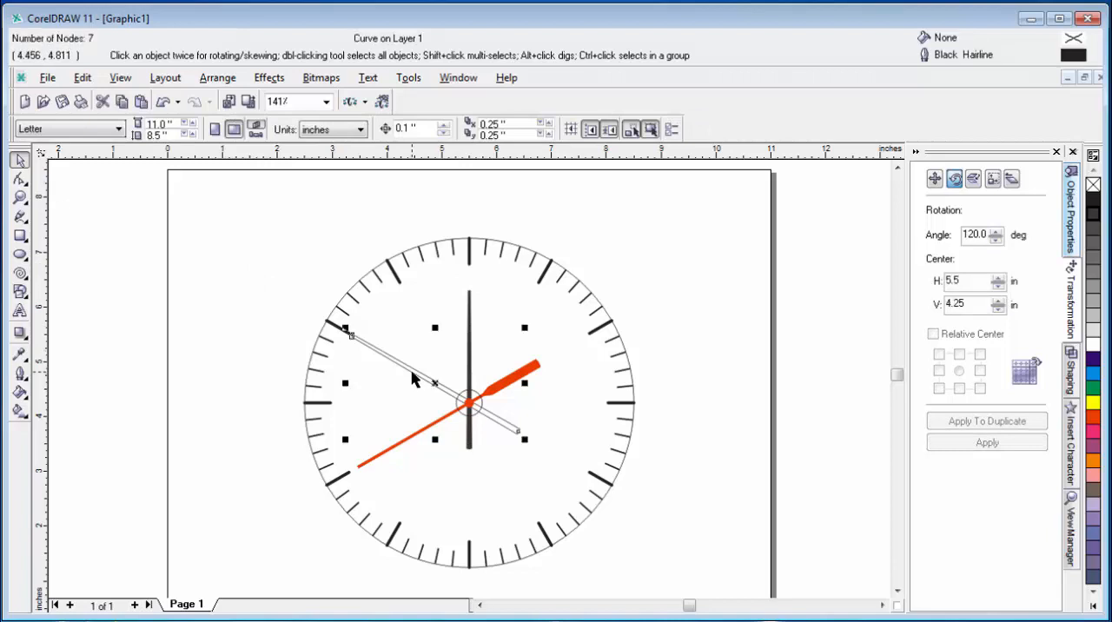
pyautogui.click(1095, 200)
pyautogui.click(815, 255)
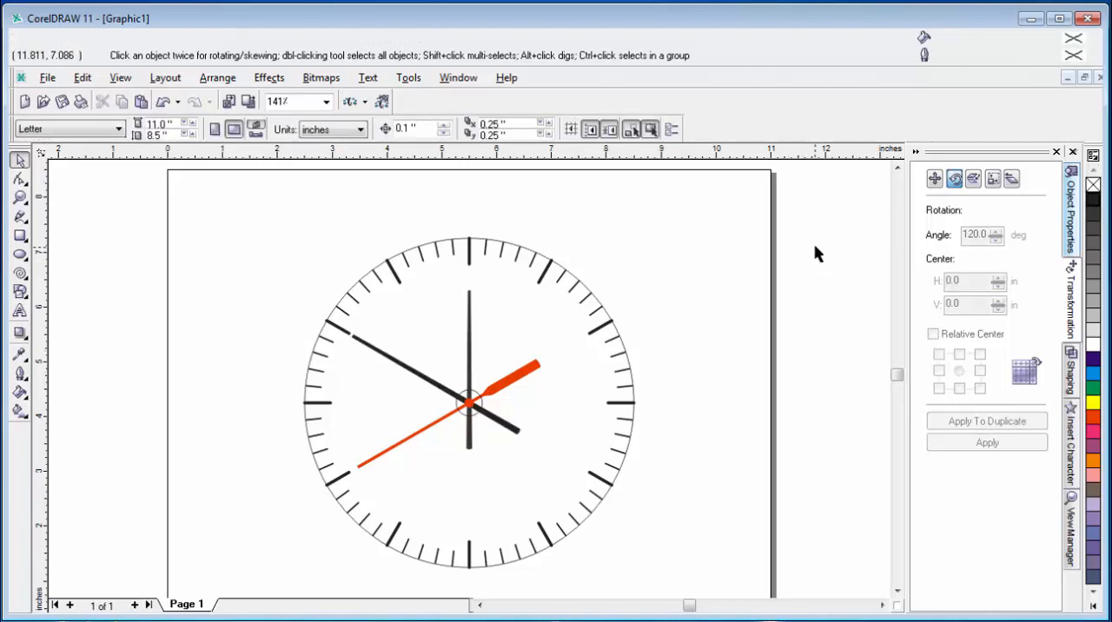
# Step: Give the larger circle around the hands' pivot a 10% Black fill and outline
pyautogui.click(467, 397)
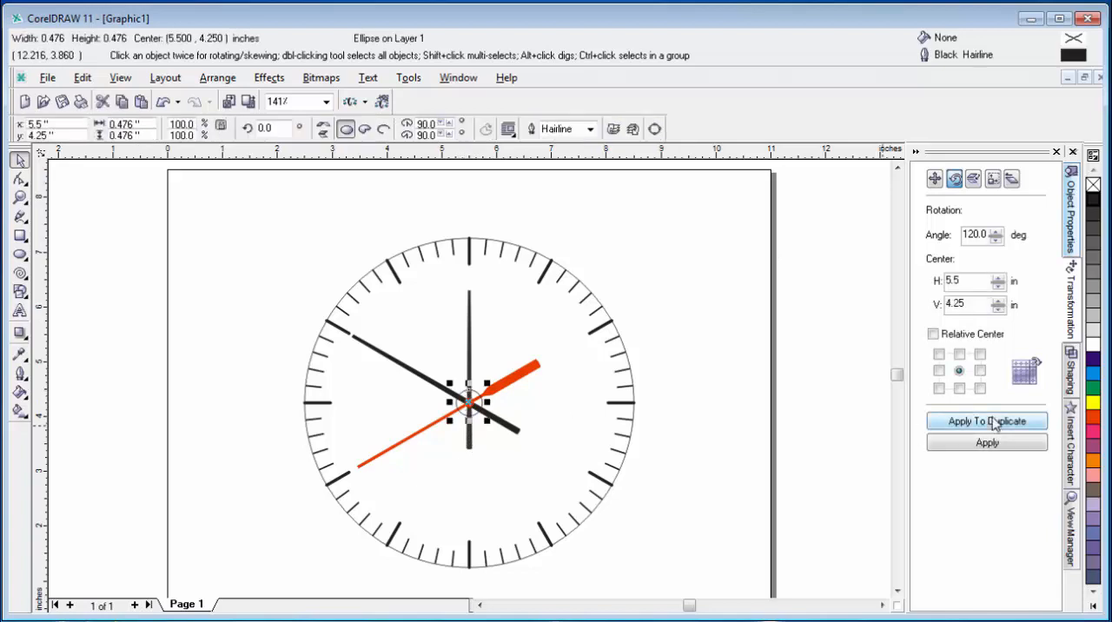
pyautogui.click(1092, 330)
pyautogui.rightClick(1093, 330)
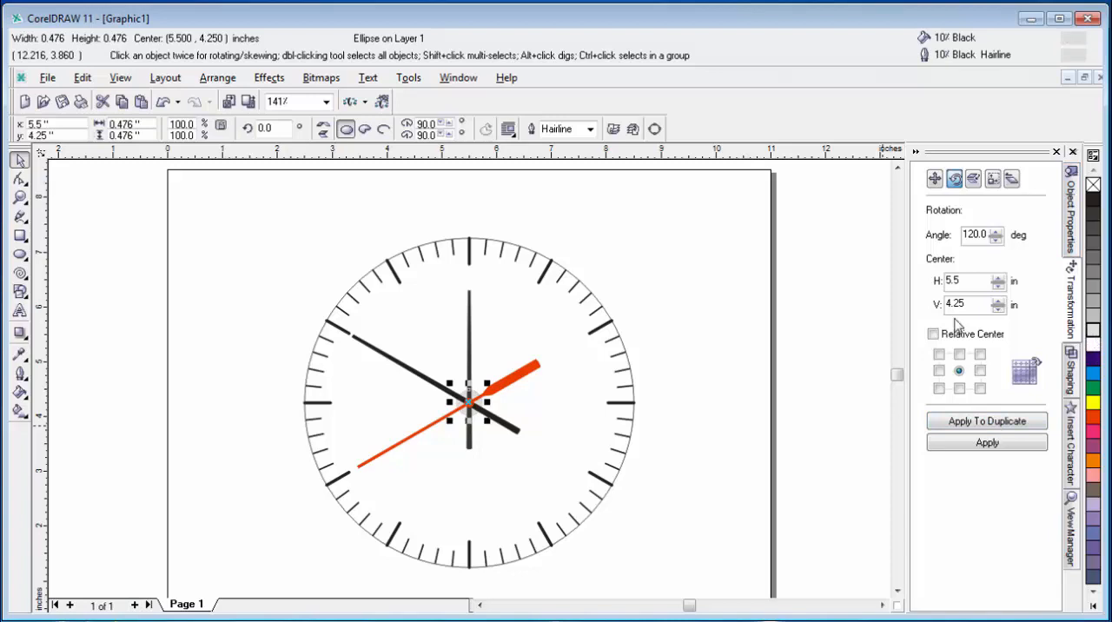
# Step: Fill the large clock face circle with 10% Black after trying 20% Black
pyautogui.click(544, 259)
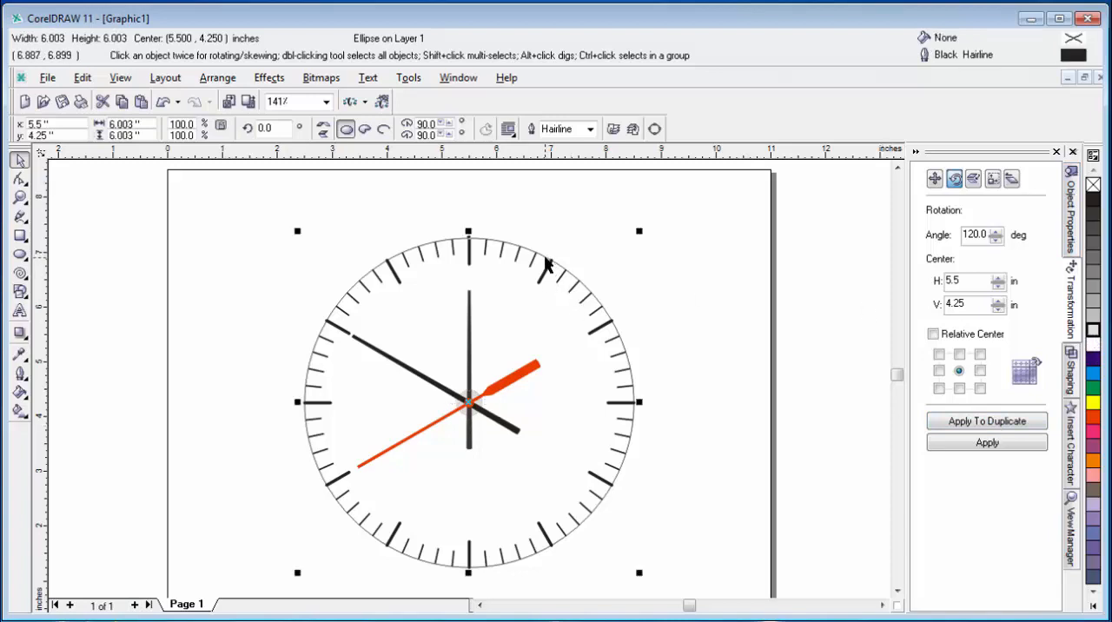
pyautogui.click(1093, 316)
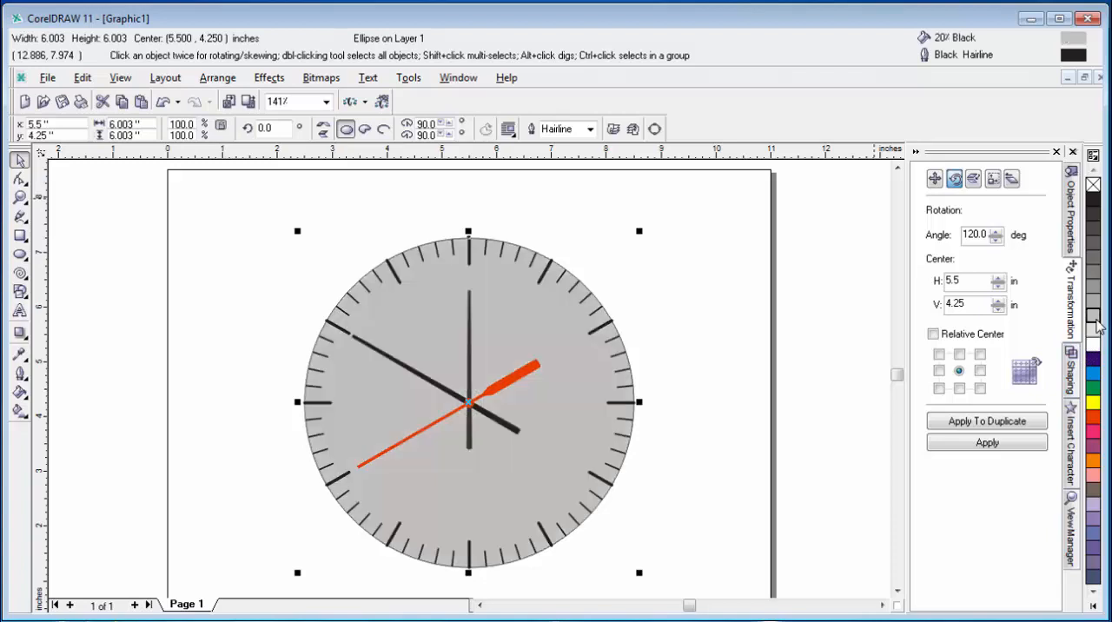
pyautogui.click(1094, 331)
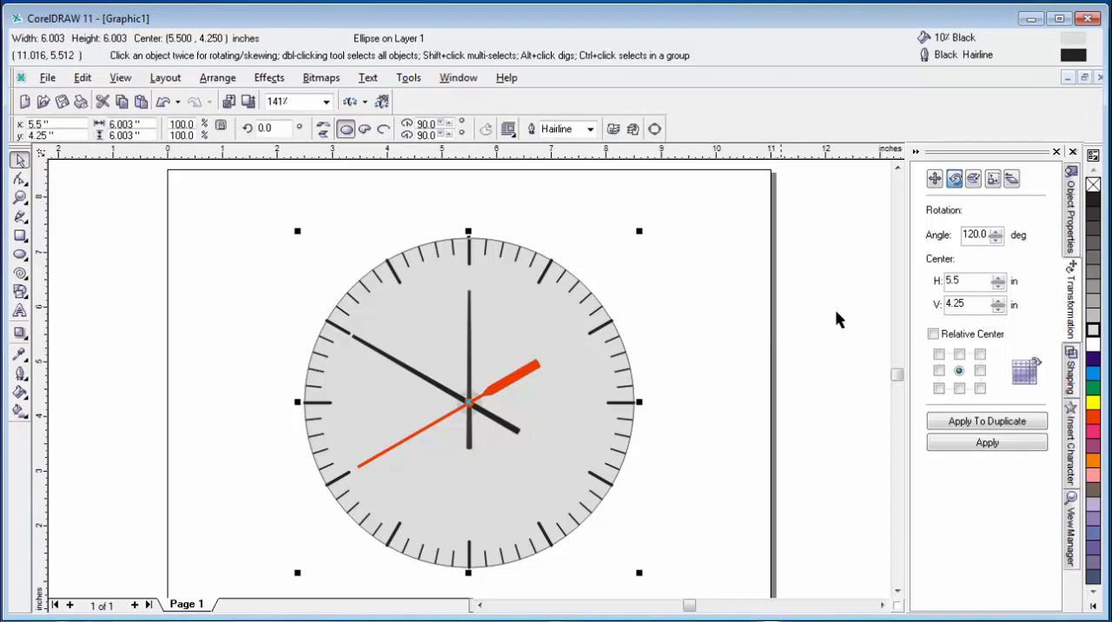
# Step: Set the clock face circle's outline width to 4.0 pt and its outline color to 70% Black
pyautogui.click(590, 128)
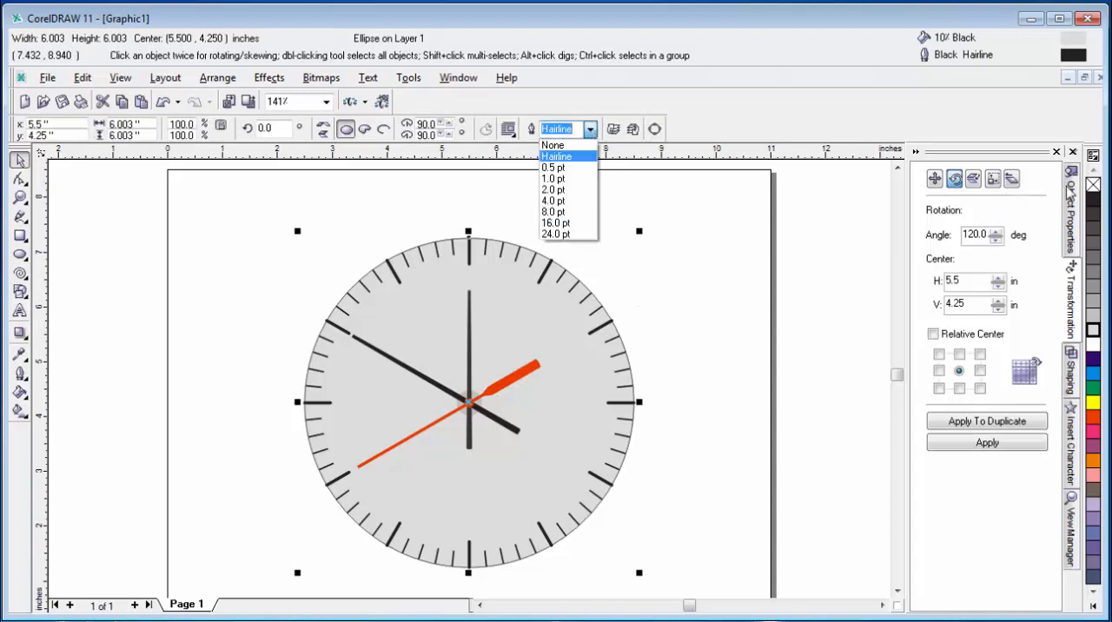
pyautogui.click(1074, 206)
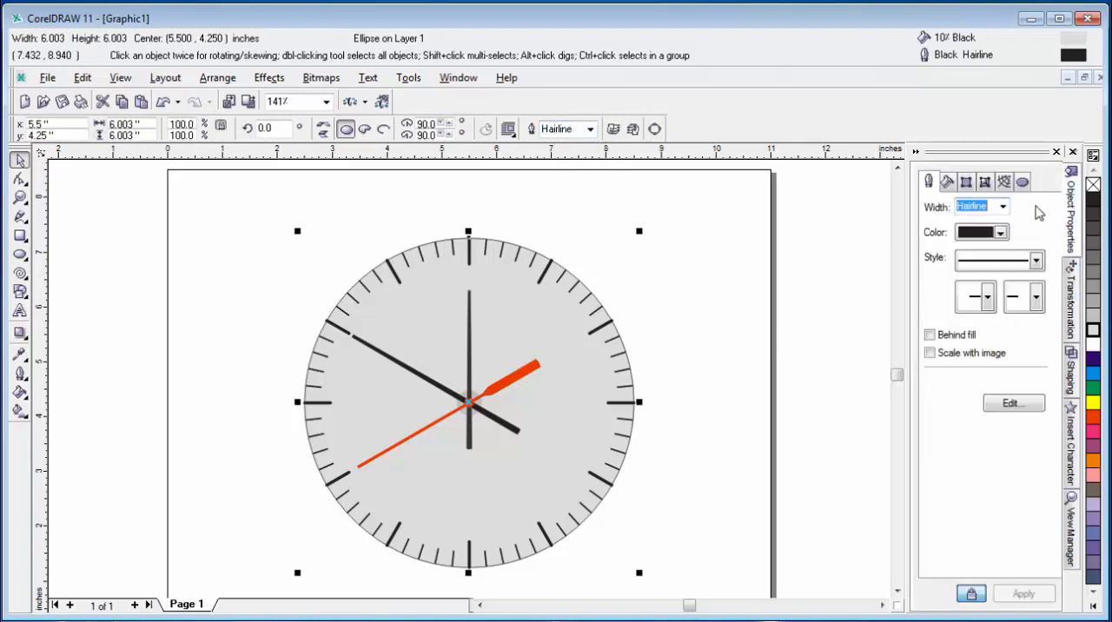
pyautogui.click(1002, 206)
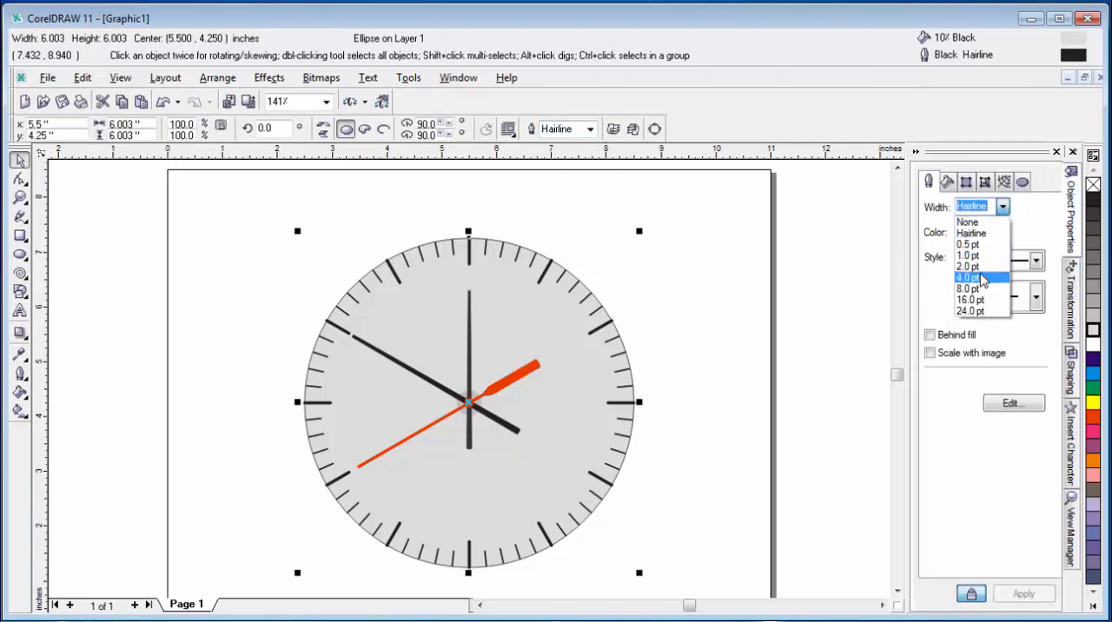
pyautogui.click(982, 278)
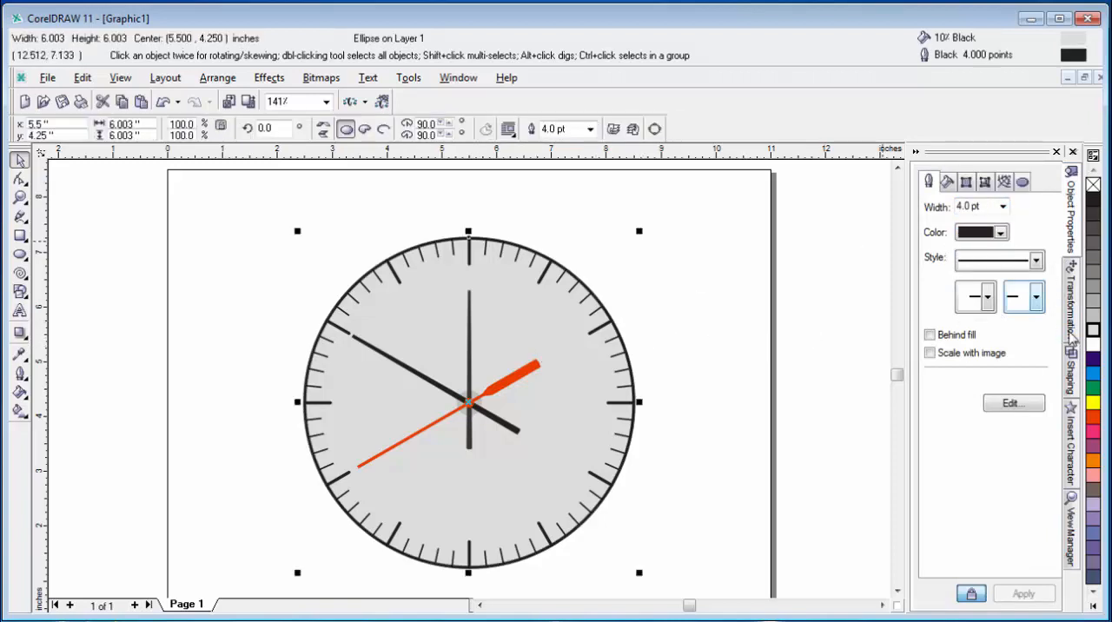
pyautogui.rightClick(1093, 297)
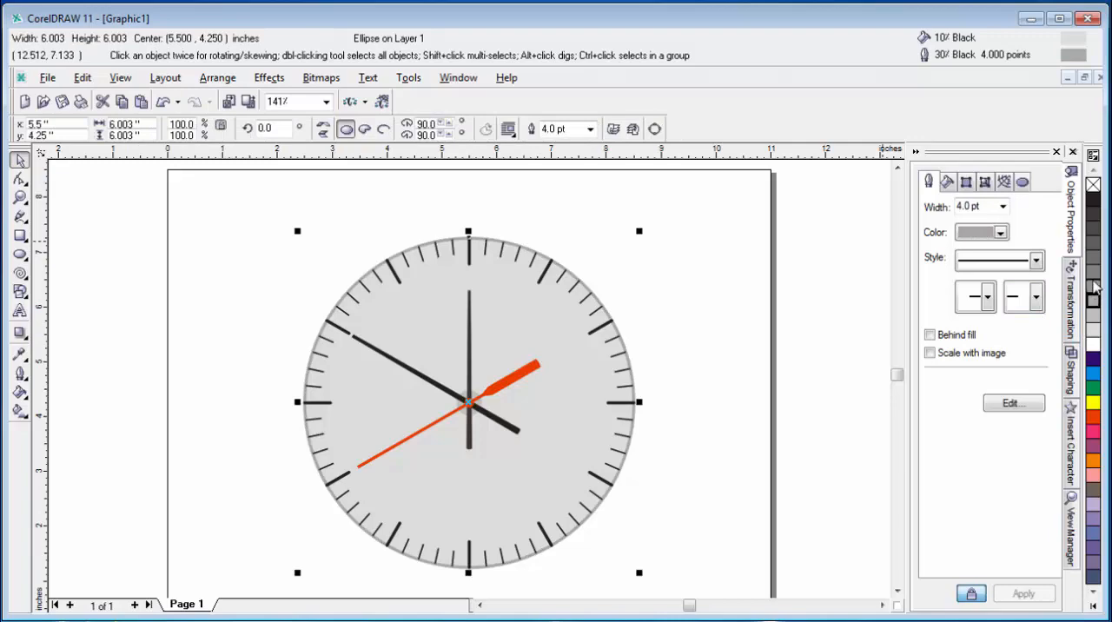
pyautogui.rightClick(1093, 269)
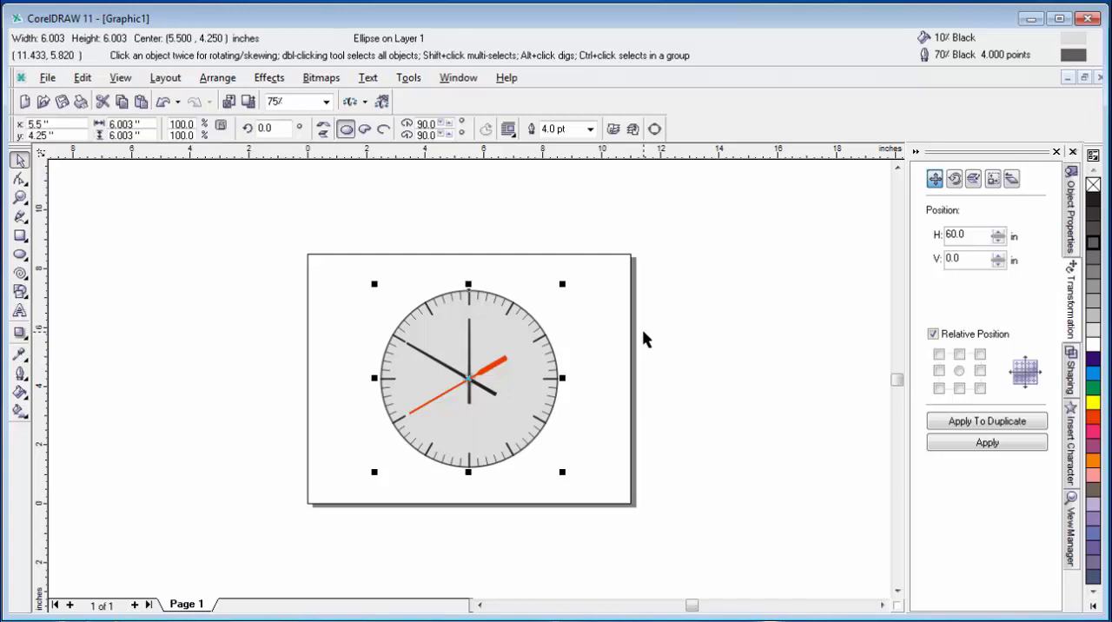
# Step: Duplicate the clock face circle in place with a relative position offset of 0 in both directions, and clear the selection
pyautogui.hotkey('shift', 'F2')
pyautogui.click(742, 276)
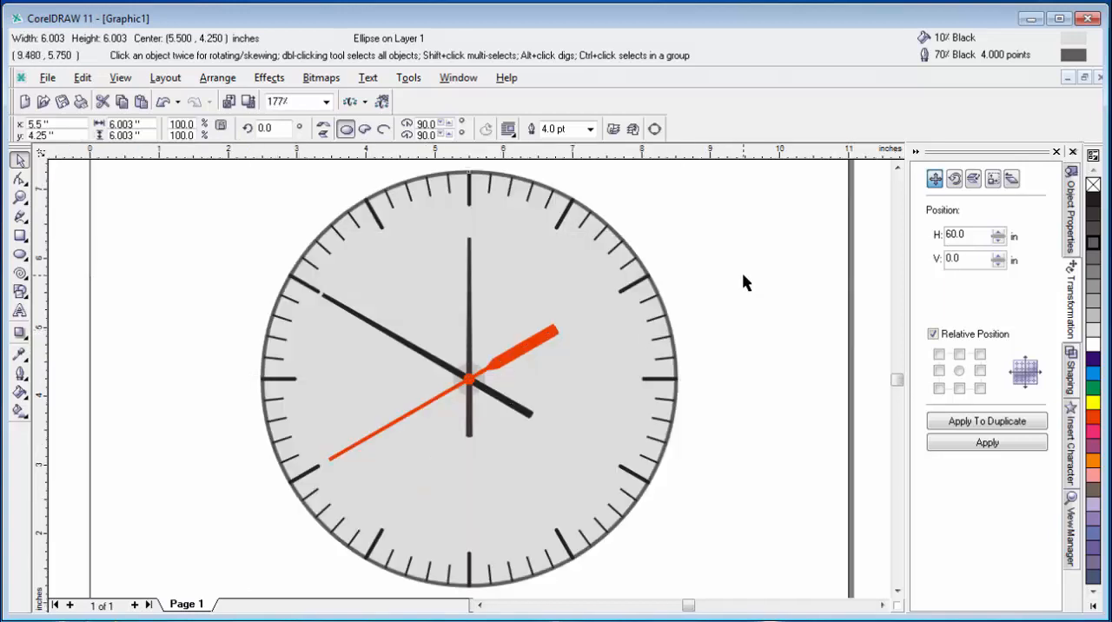
pyautogui.click(567, 265)
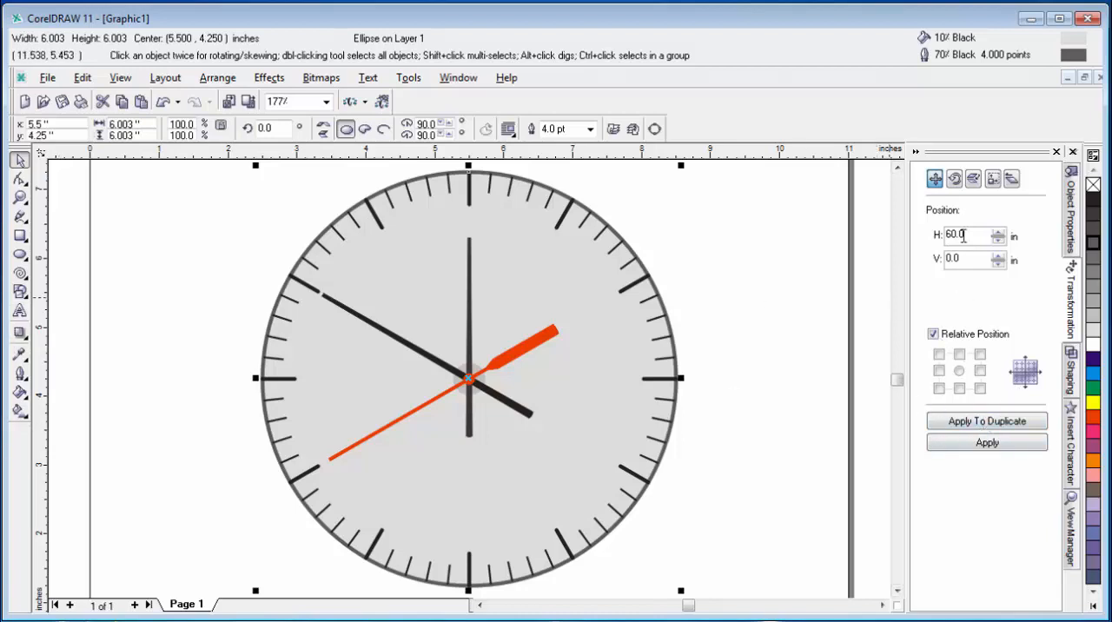
pyautogui.click(960, 372)
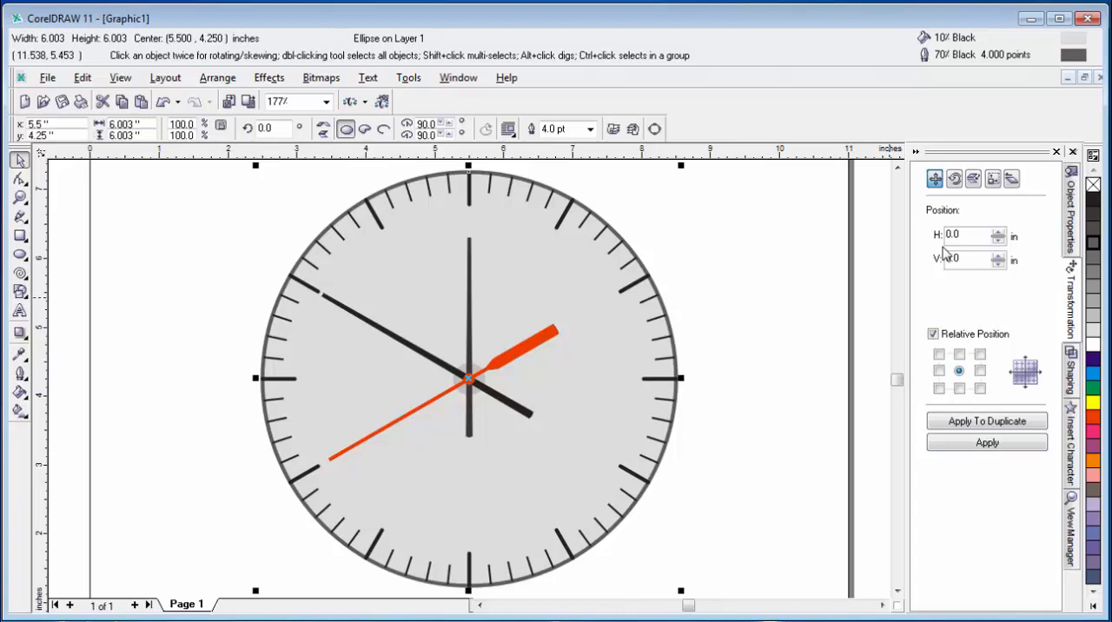
pyautogui.click(979, 424)
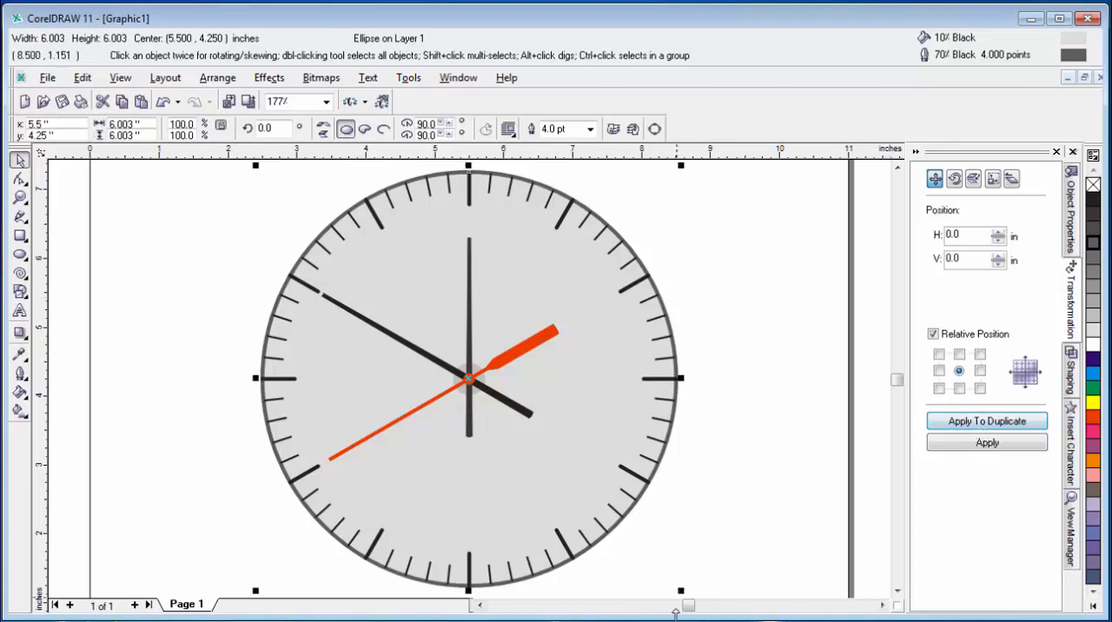
pyautogui.click(804, 239)
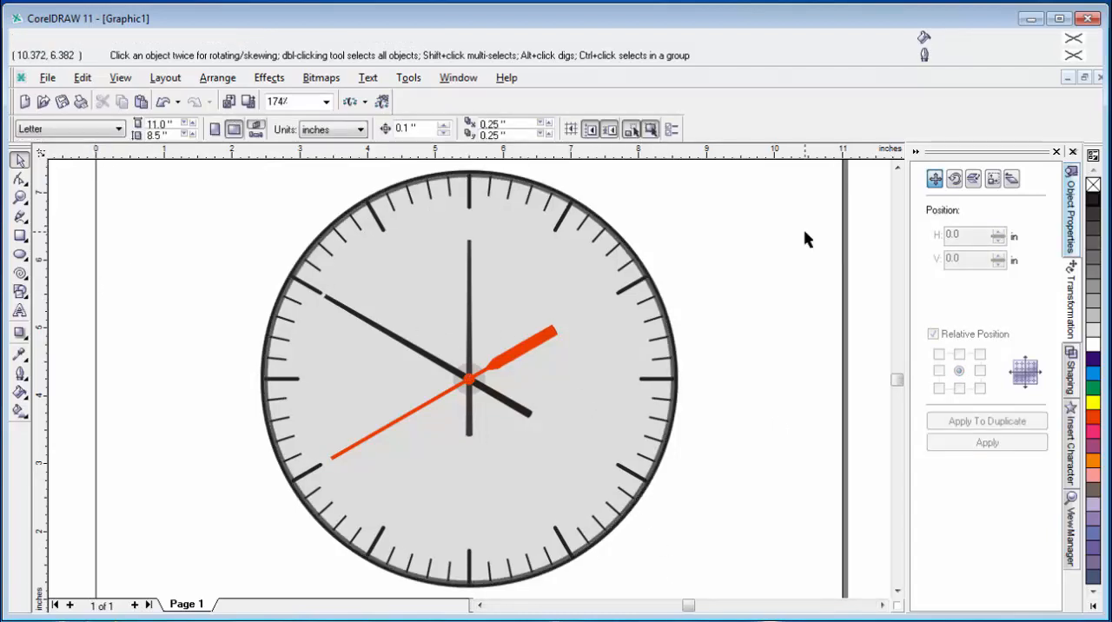